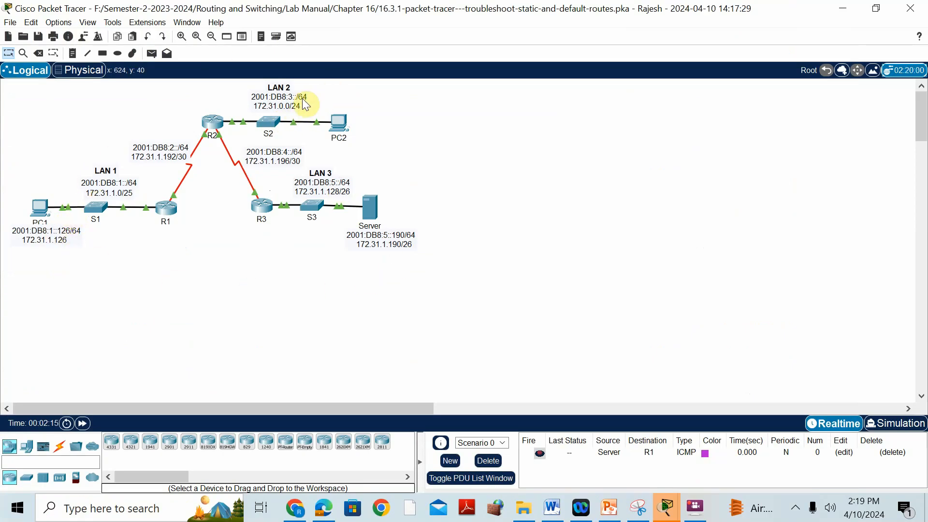
# Step: Open the command line of router R1 and enter privileged EXEC mode with en
pyautogui.click(164, 209)
pyautogui.click(534, 327)
pyautogui.press('Return')
pyautogui.write('en')
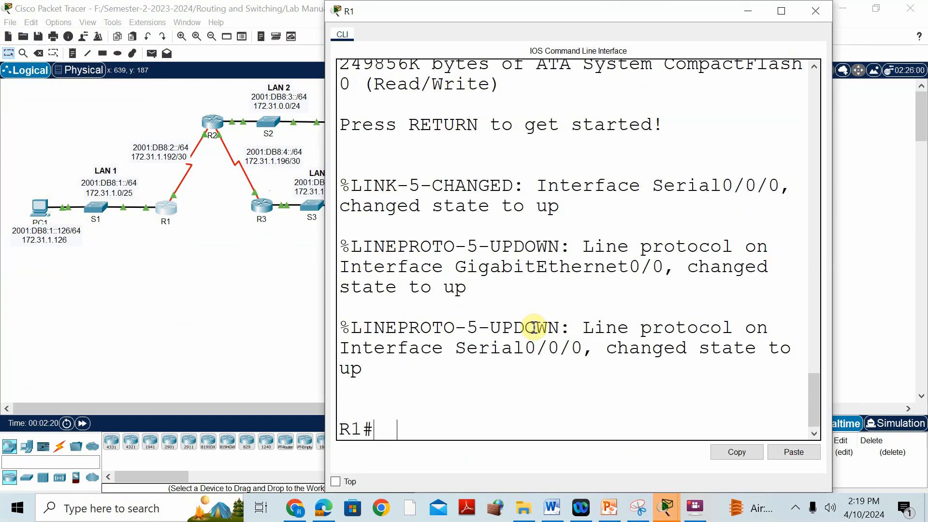
pyautogui.press('Return')
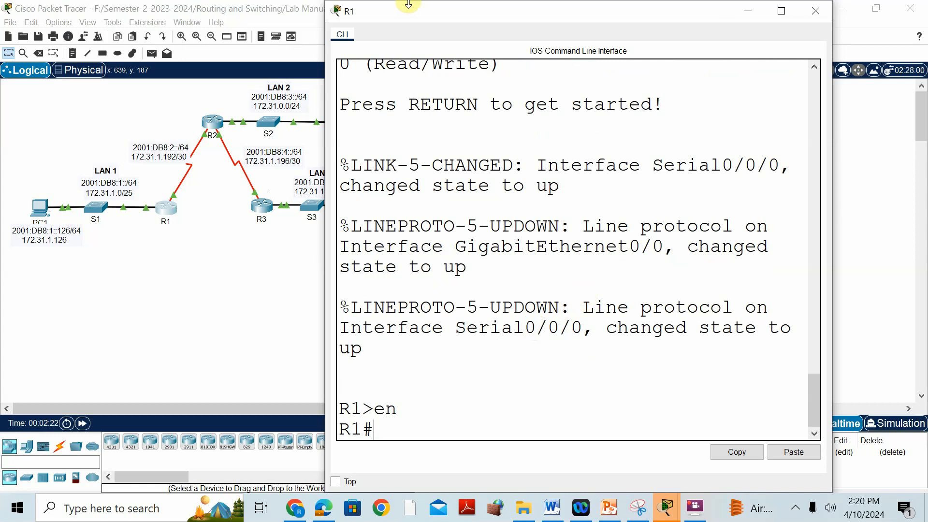
# Step: Display R1's IPv4 routing table with sh ip route, keeping the network topology visible beside the console
pyautogui.moveTo(420, 9); pyautogui.dragTo(494, 9)
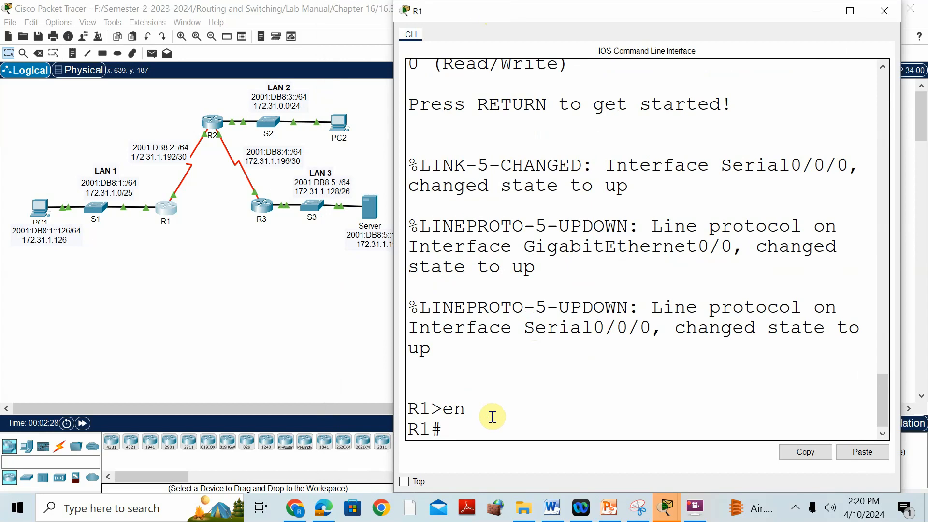
pyautogui.write('sh ip route')
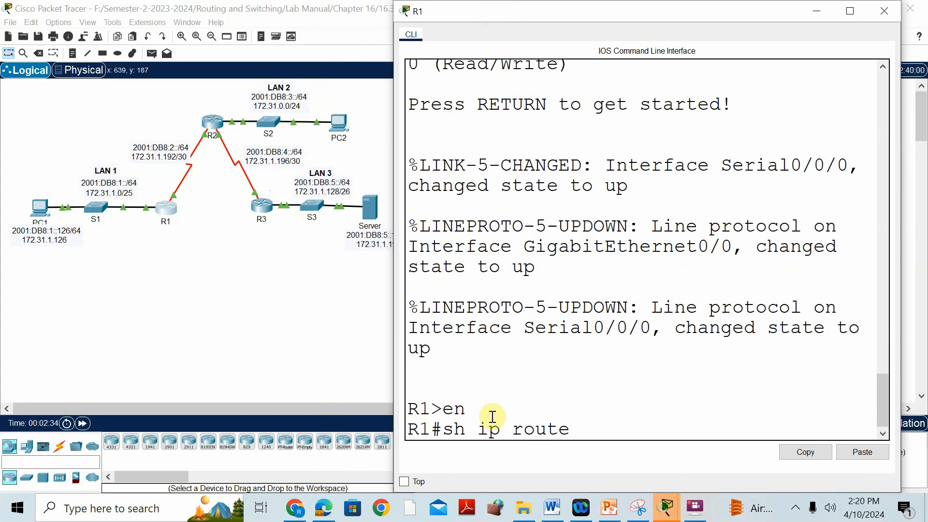
pyautogui.press('Return')
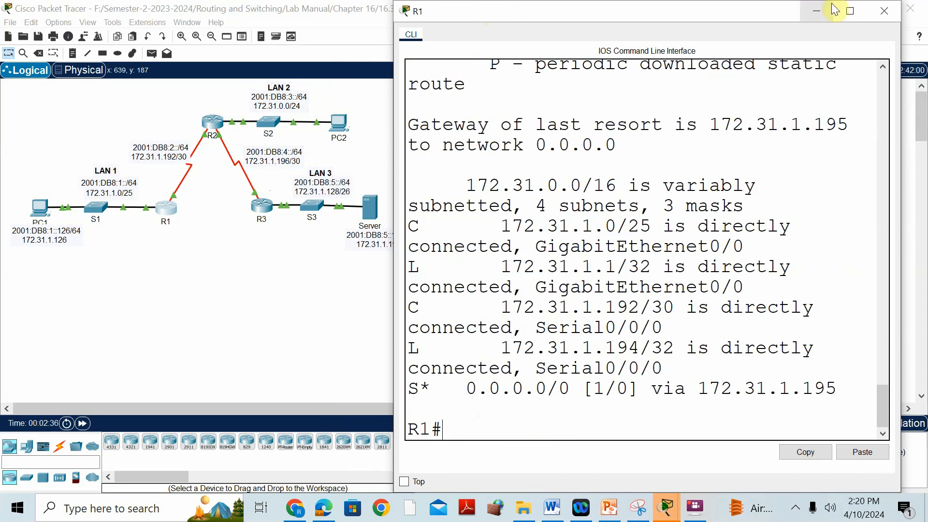
# Step: Examine the connected (C) and local (L) entries in R1's routing table and compare the 172.31.1.0/25 route with LAN 1
pyautogui.click(845, 12)
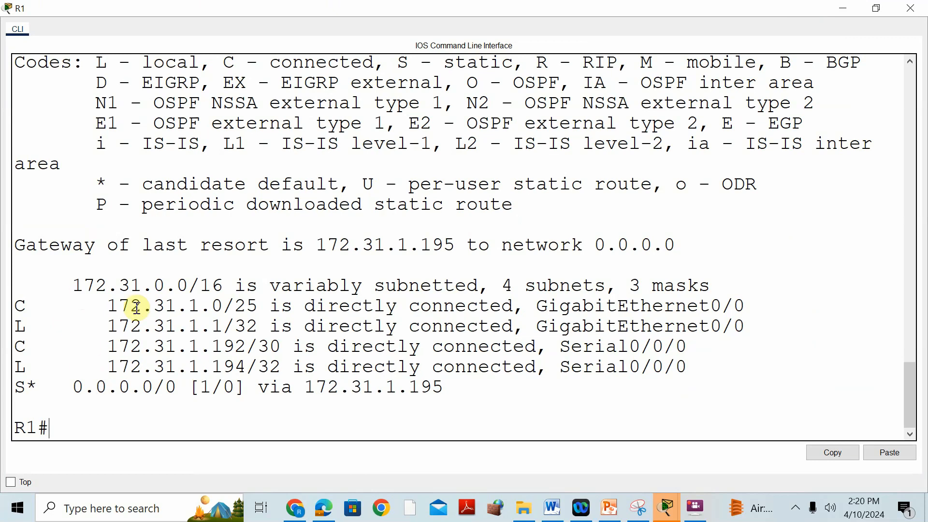
pyautogui.moveTo(15, 308); pyautogui.dragTo(19, 329)
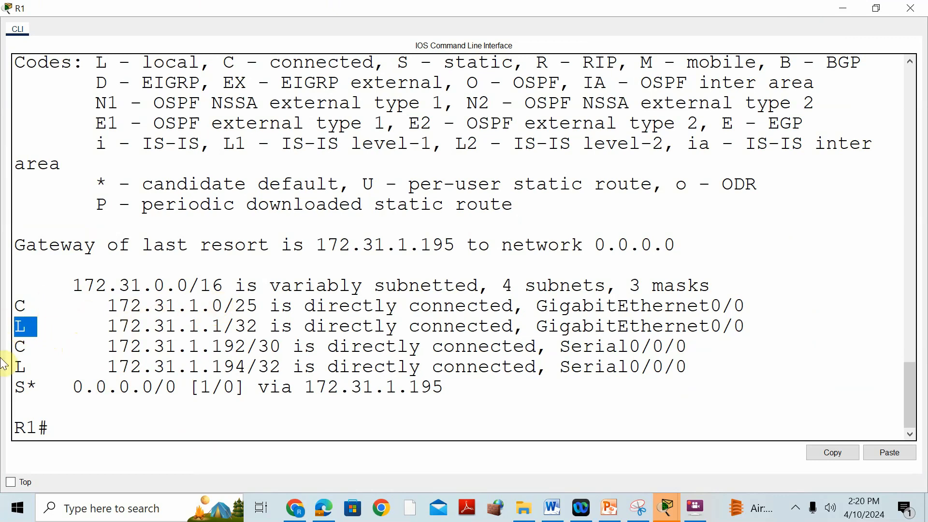
pyautogui.moveTo(43, 346); pyautogui.dragTo(7, 368)
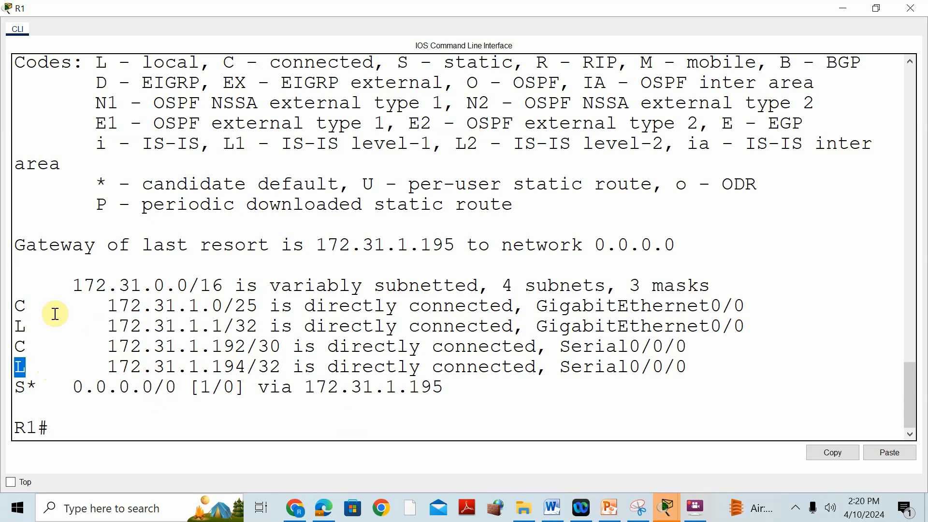
pyautogui.doubleClick(16, 305)
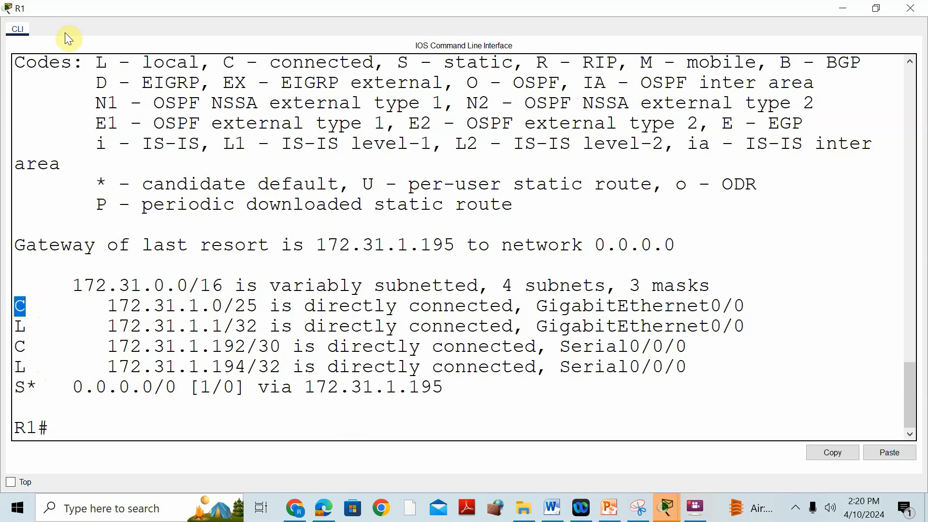
pyautogui.click(877, 8)
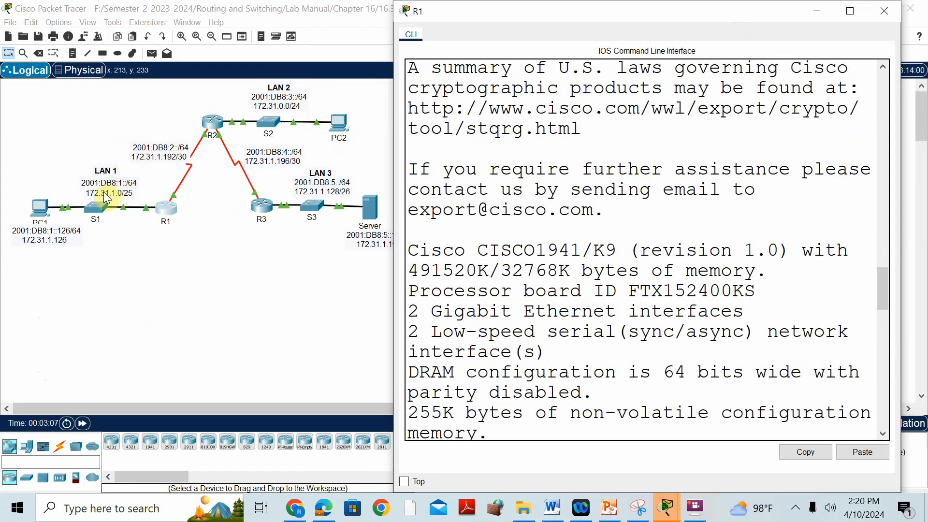
pyautogui.scroll(-15, 636, 254)
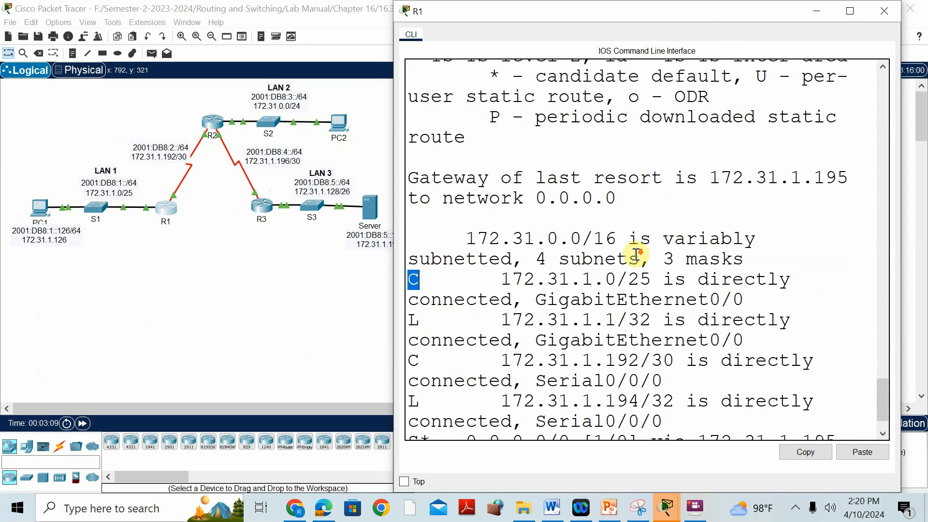
pyautogui.moveTo(490, 223); pyautogui.dragTo(617, 224)
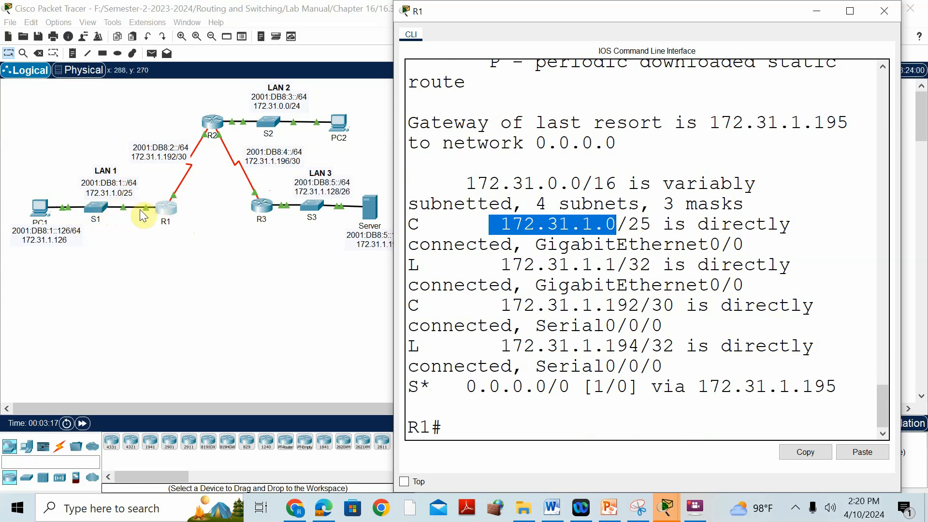
# Step: Enable the preference to always show port labels in the logical workspace
pyautogui.click(34, 23)
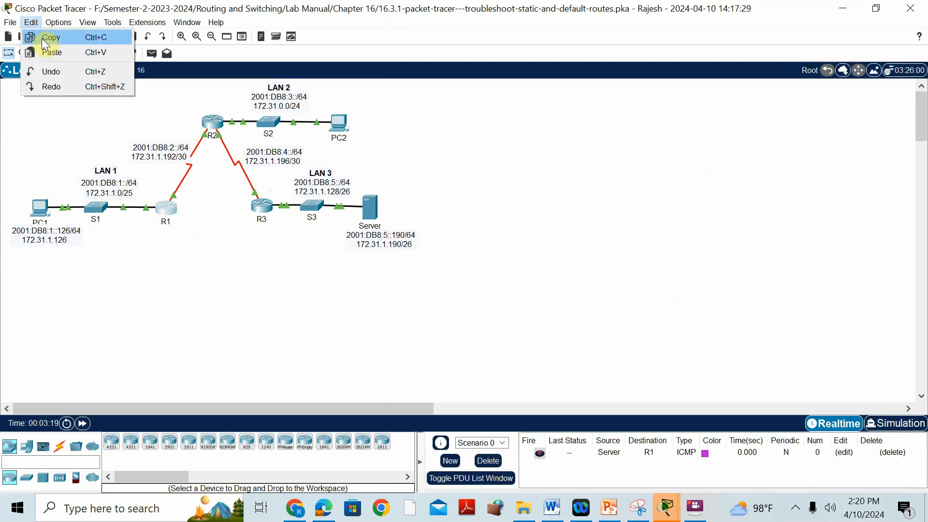
pyautogui.click(64, 37)
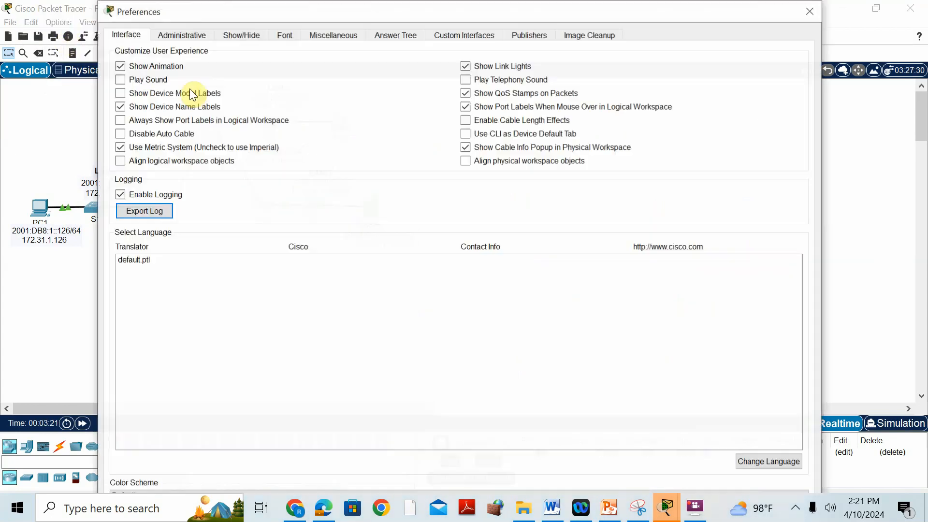
pyautogui.click(139, 120)
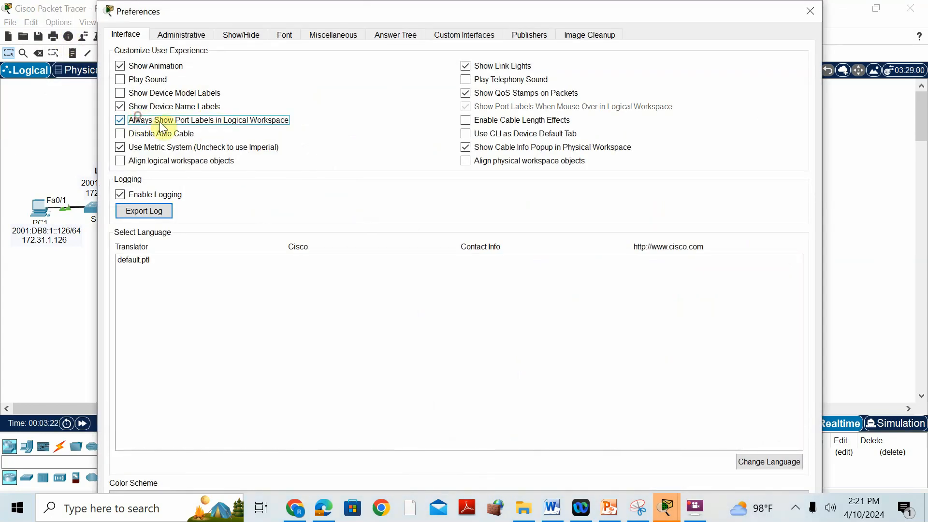
pyautogui.click(809, 11)
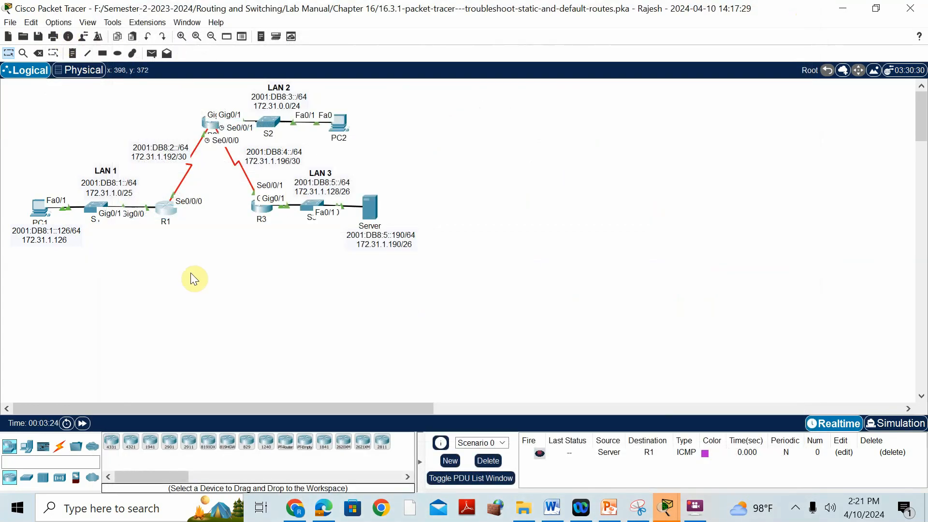
# Step: Return to R1's console, check the 172.31.1.192/30 route, and list the interface summary with sh ip int br
pyautogui.click(167, 210)
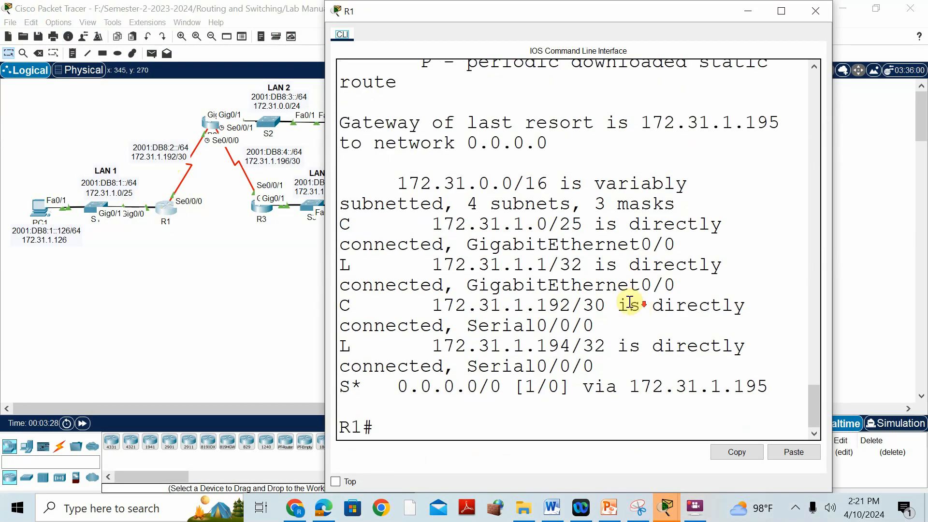
pyautogui.moveTo(433, 305); pyautogui.dragTo(571, 305)
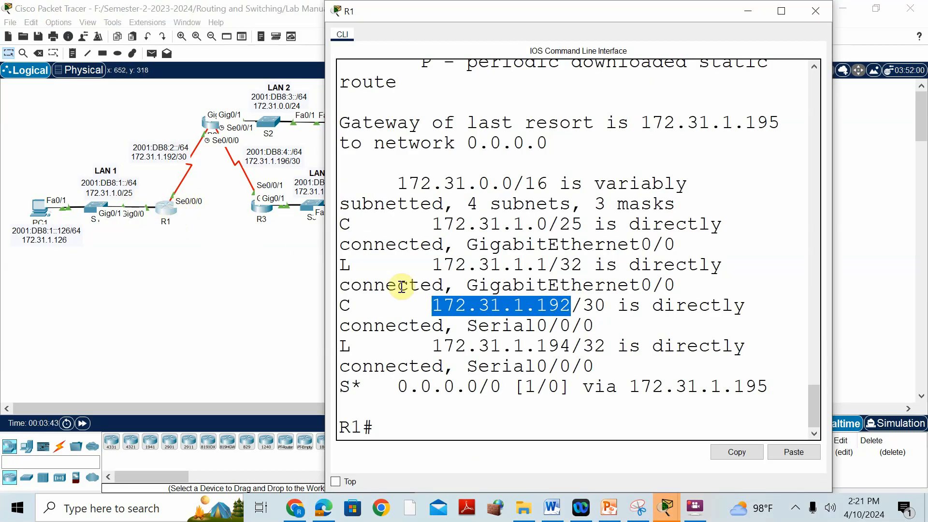
pyautogui.click(387, 427)
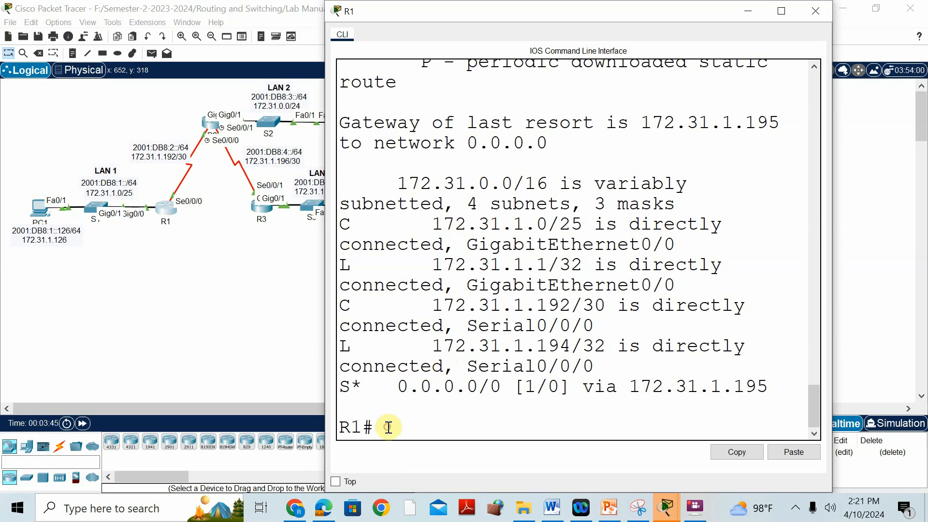
pyautogui.write('sh ip int br')
pyautogui.press('Return')
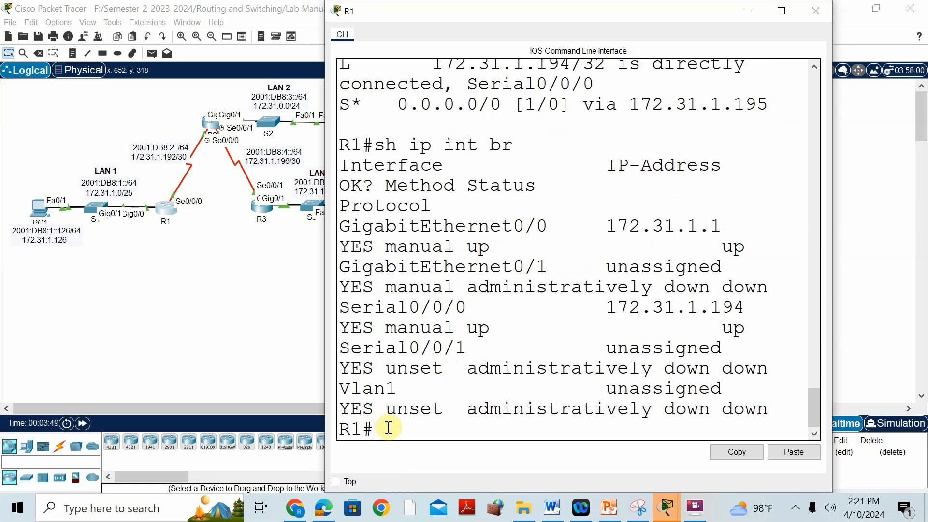
# Step: Compare R1's GigabitEthernet0/0 and Serial0/0/0 addresses with its local routes, and inspect the 0.0.0.0/0 static default route
pyautogui.moveTo(339, 225); pyautogui.dragTo(559, 227)
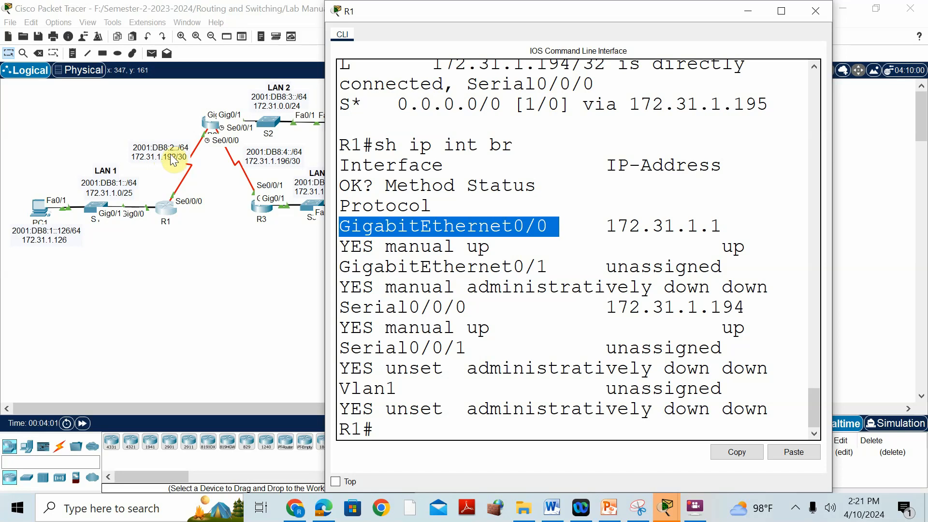
pyautogui.moveTo(744, 309); pyautogui.dragTo(595, 309)
pyautogui.scroll(3, 492, 292)
pyautogui.scroll(3, 492, 292)
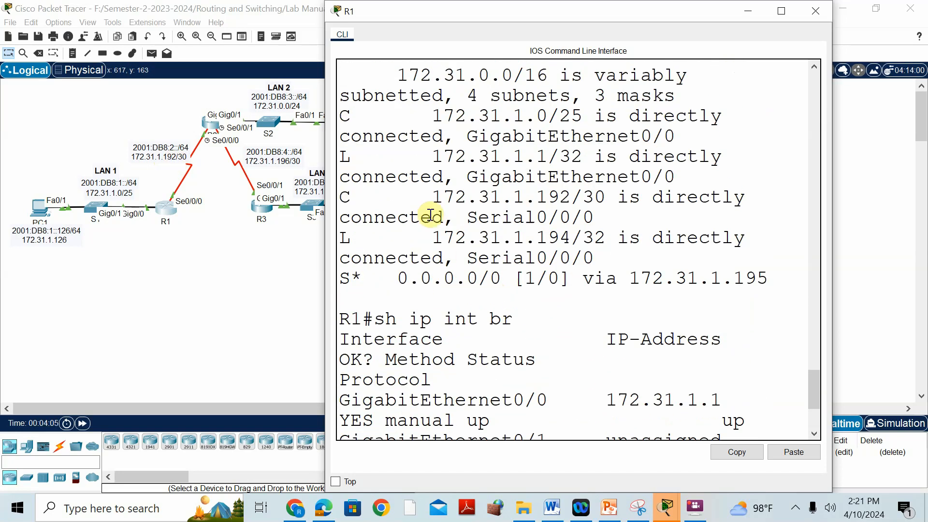
pyautogui.moveTo(421, 237); pyautogui.dragTo(578, 237)
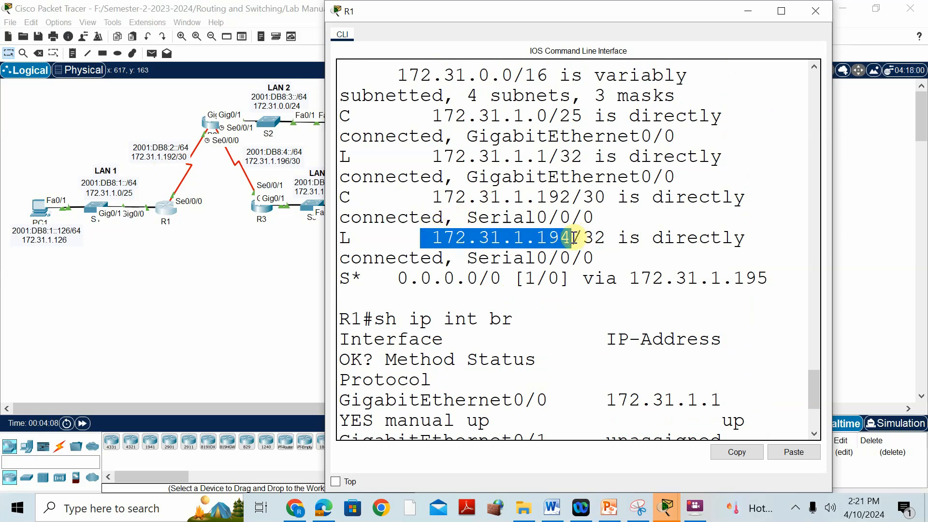
pyautogui.scroll(2, 574, 238)
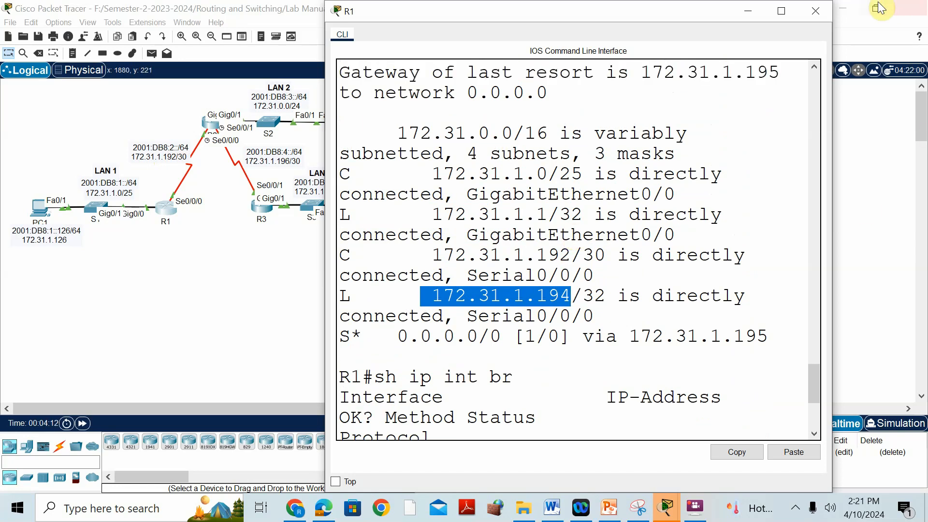
pyautogui.click(781, 11)
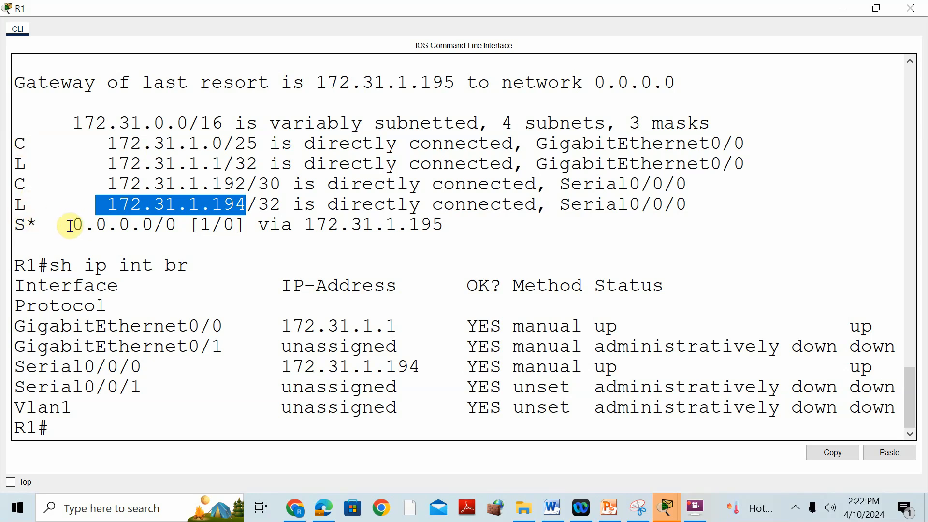
pyautogui.moveTo(68, 225); pyautogui.dragTo(165, 225)
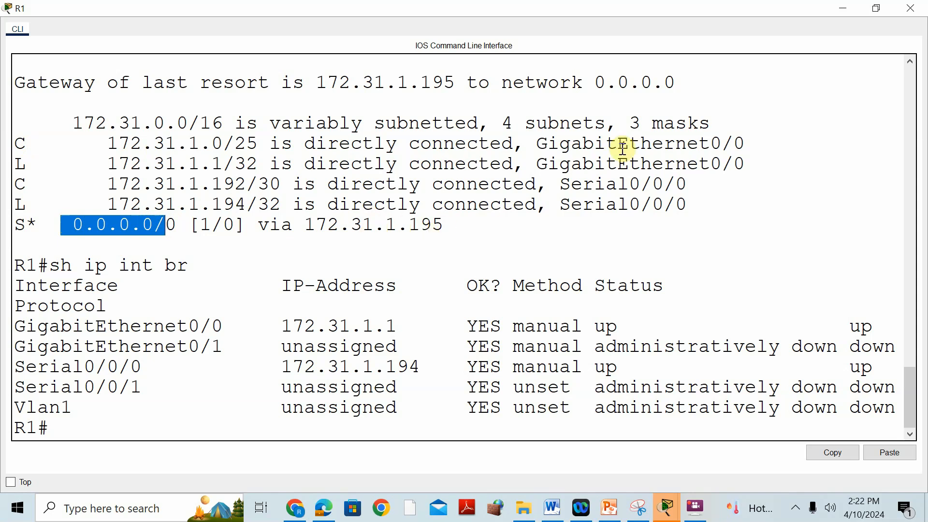
# Step: Move R1's console clear of the topology, then look up R2's S0/0/0 address in the PDF addressing table in Microsoft Edge
pyautogui.click(883, 9)
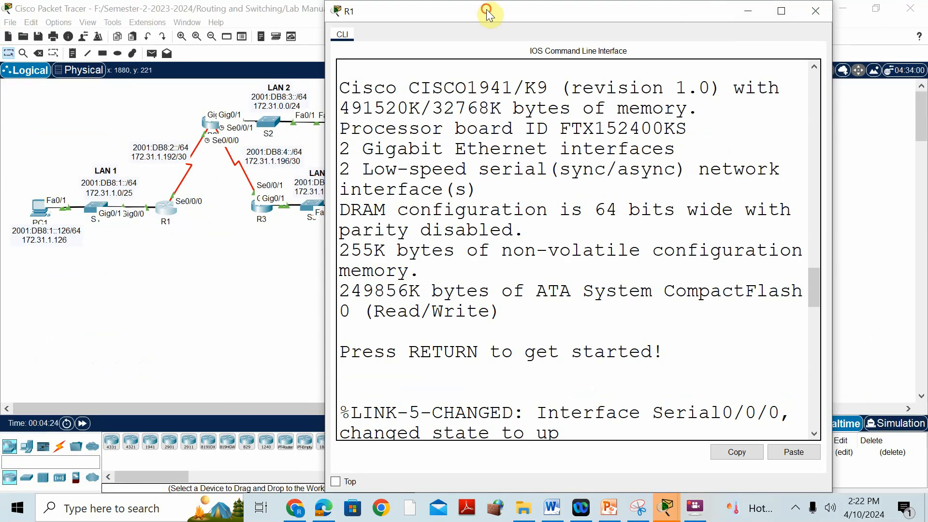
pyautogui.moveTo(487, 10); pyautogui.dragTo(680, 62)
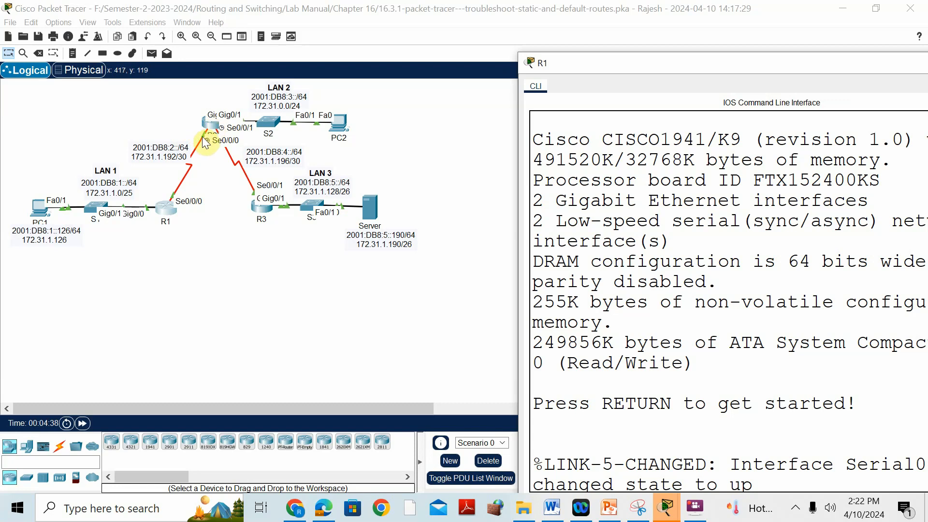
pyautogui.click(324, 507)
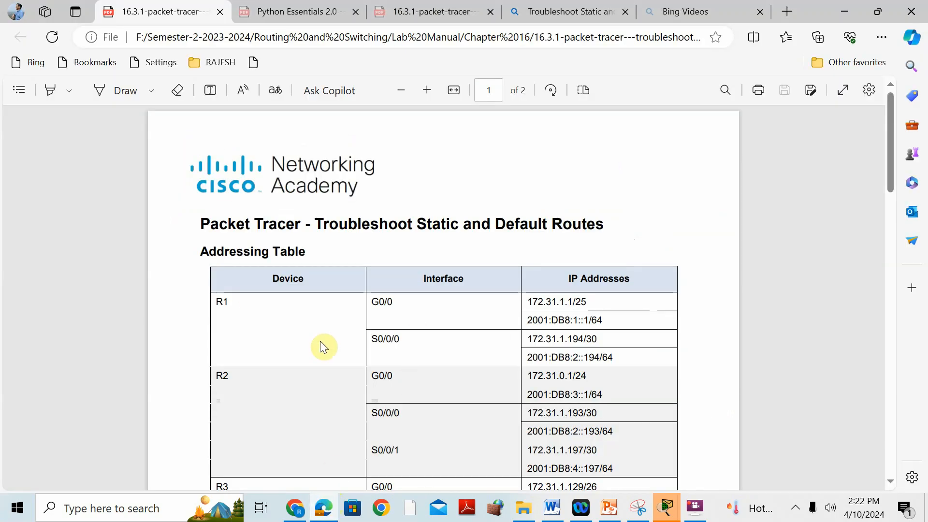
pyautogui.moveTo(373, 413); pyautogui.dragTo(565, 421)
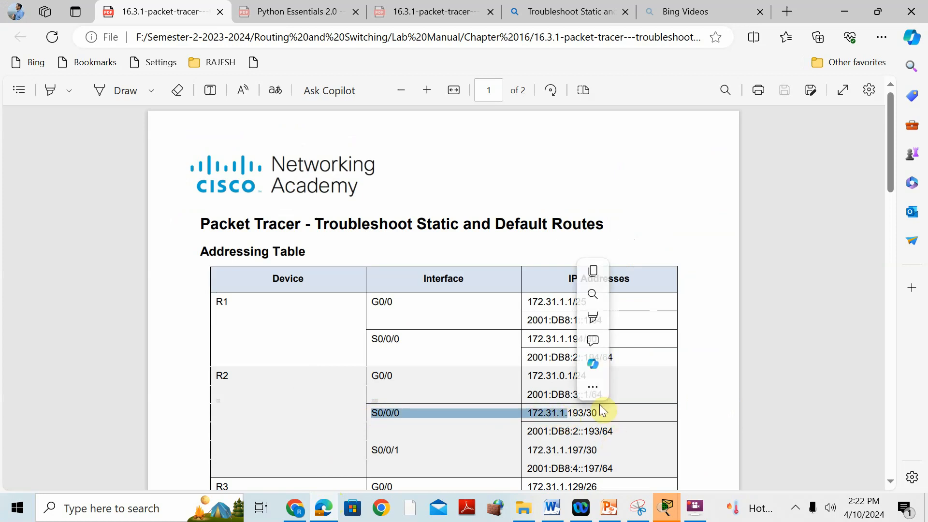
# Step: Switch back to R1's console in Cisco Packet Tracer and check the next-hop address of the default route
pyautogui.click(668, 510)
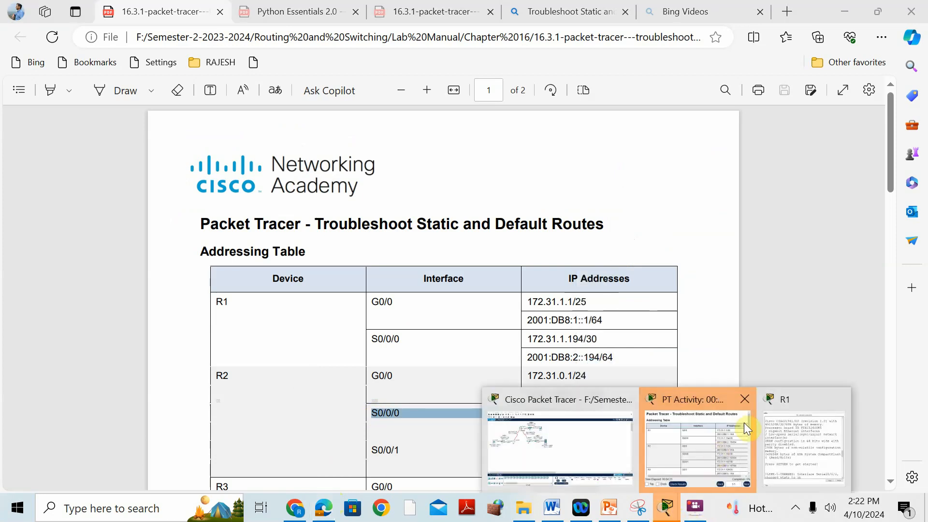
pyautogui.click(788, 398)
pyautogui.moveTo(835, 63); pyautogui.dragTo(628, 25)
pyautogui.click(764, 25)
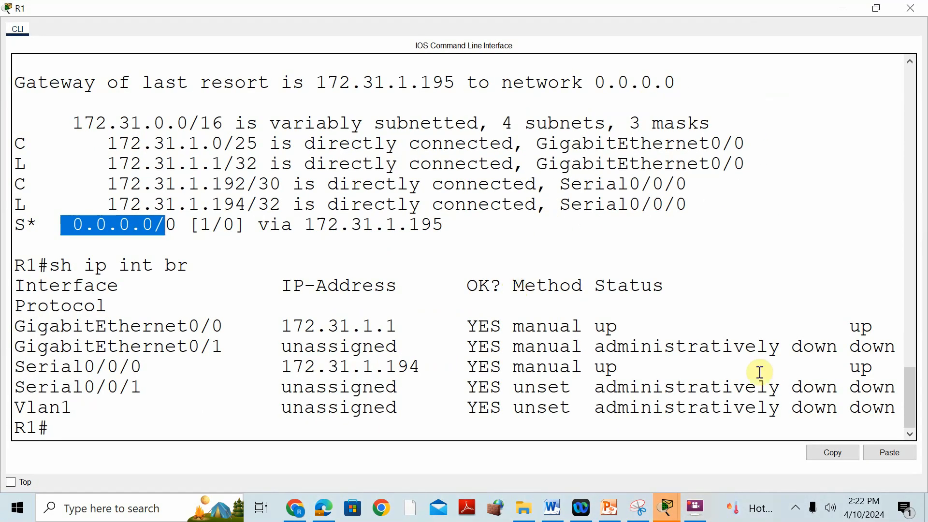
pyautogui.scroll(1, 153, 340)
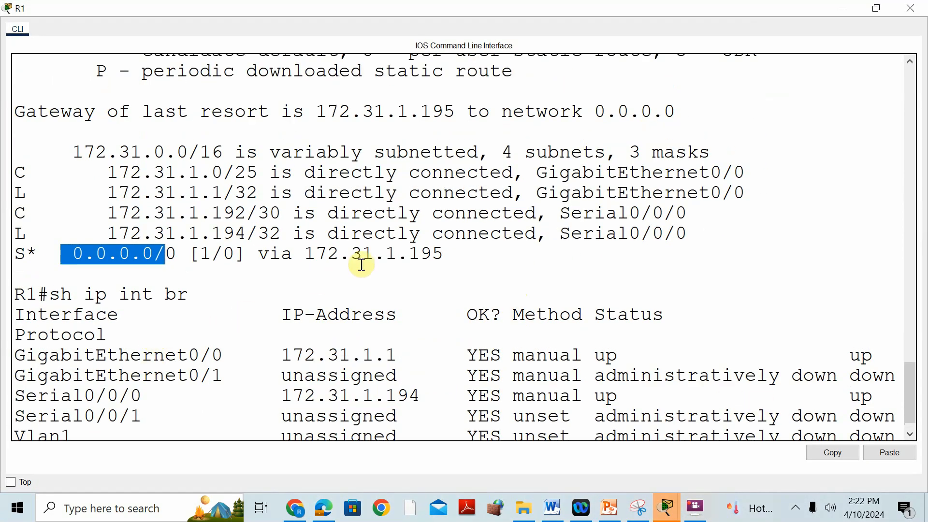
pyautogui.moveTo(442, 256); pyautogui.dragTo(418, 255)
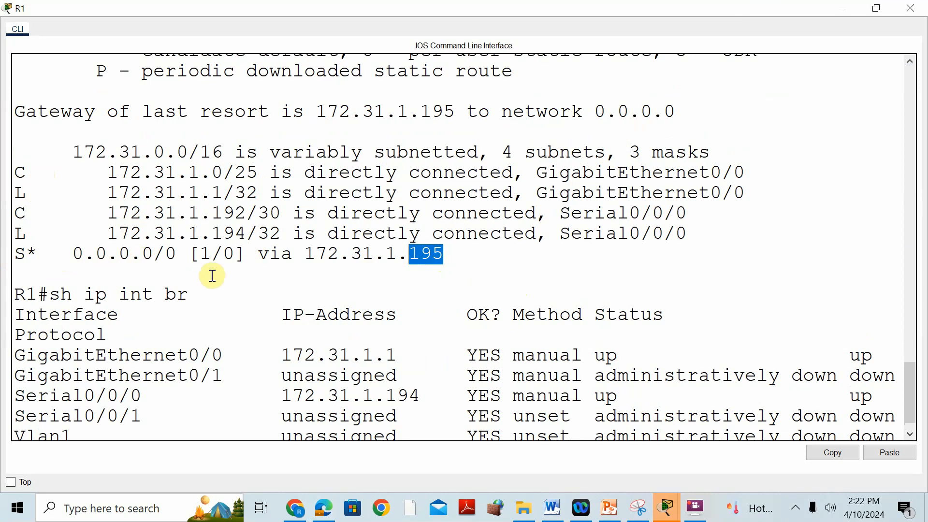
# Step: Restore R1's console window, view the network topology, and check R2's S0/0/0 address in the PDF addressing table in Microsoft Edge
pyautogui.click(876, 9)
pyautogui.moveTo(672, 505)
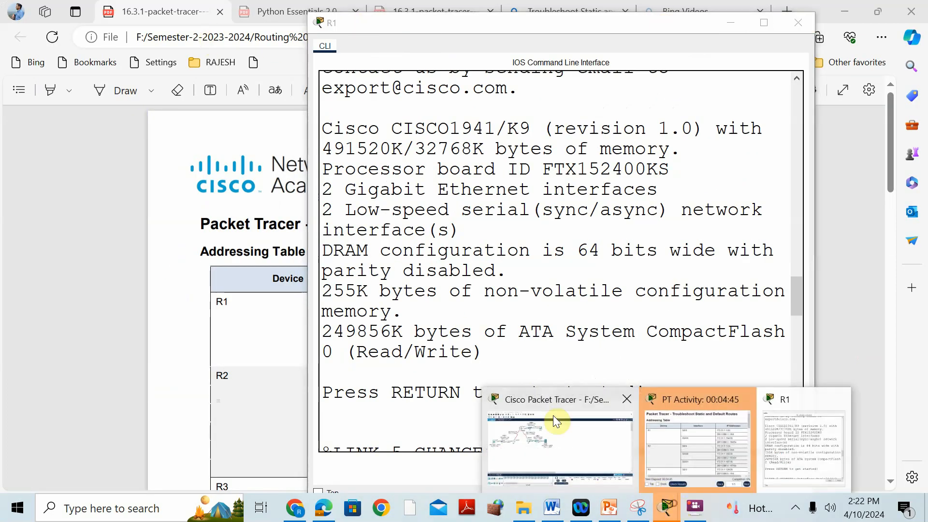
pyautogui.click(532, 407)
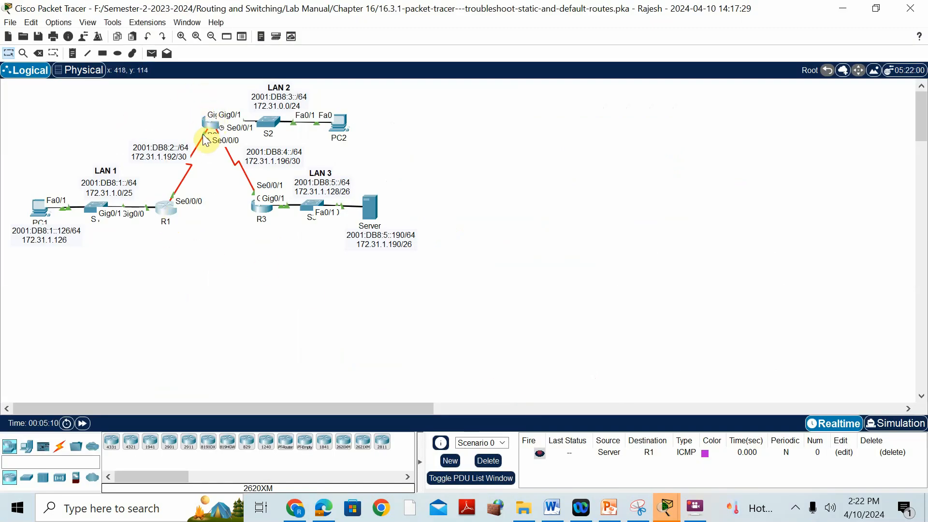
pyautogui.click(325, 508)
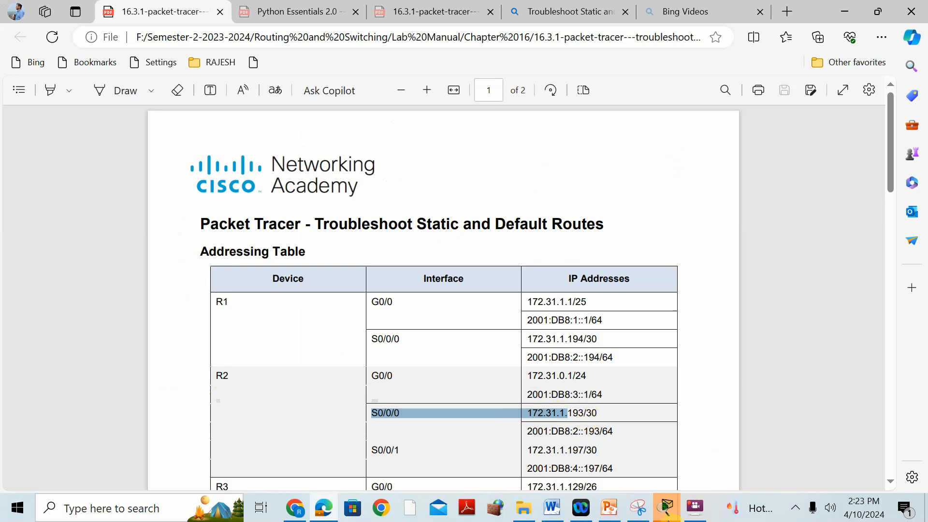
# Step: Recheck R1's console, find the PDF's Step 1 problem table, and switch to Microsoft Word to read the R1 problem and solution
pyautogui.moveTo(667, 507)
pyautogui.click(771, 400)
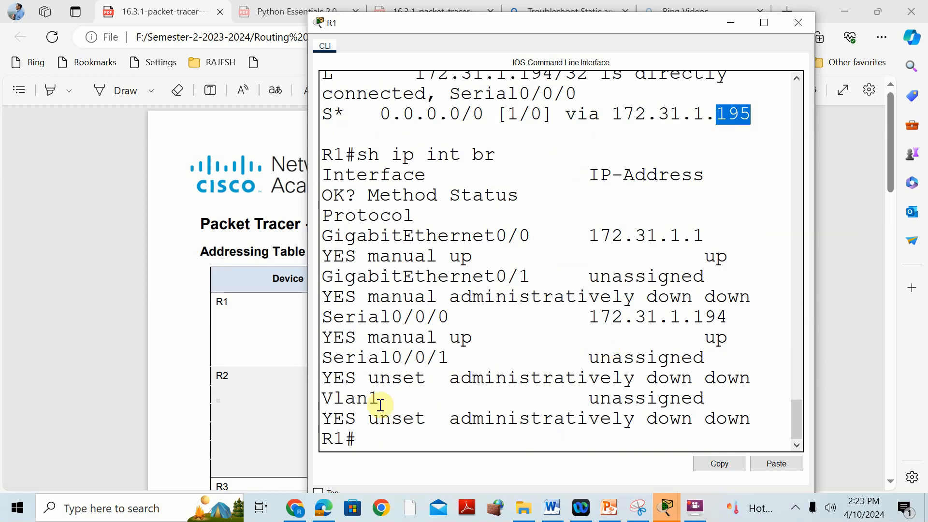
pyautogui.click(171, 375)
pyautogui.scroll(-15, 305, 352)
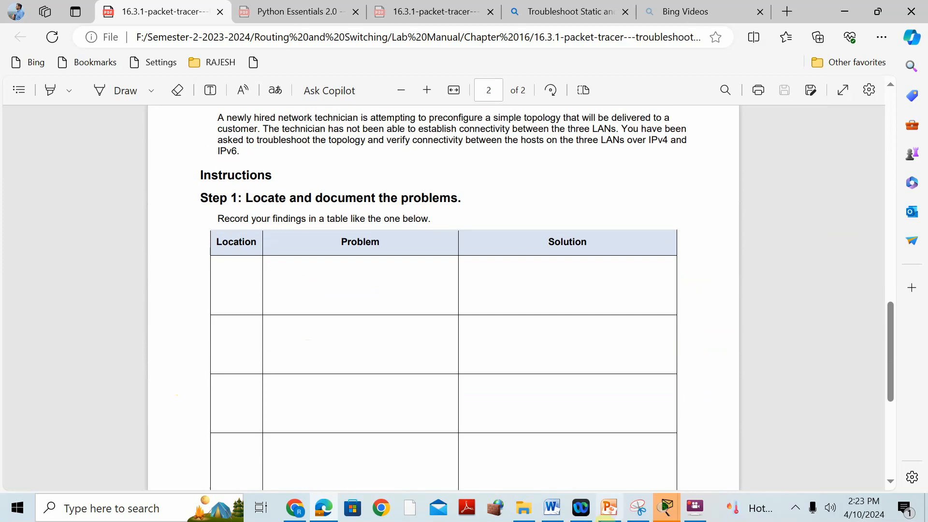
pyautogui.moveTo(556, 513)
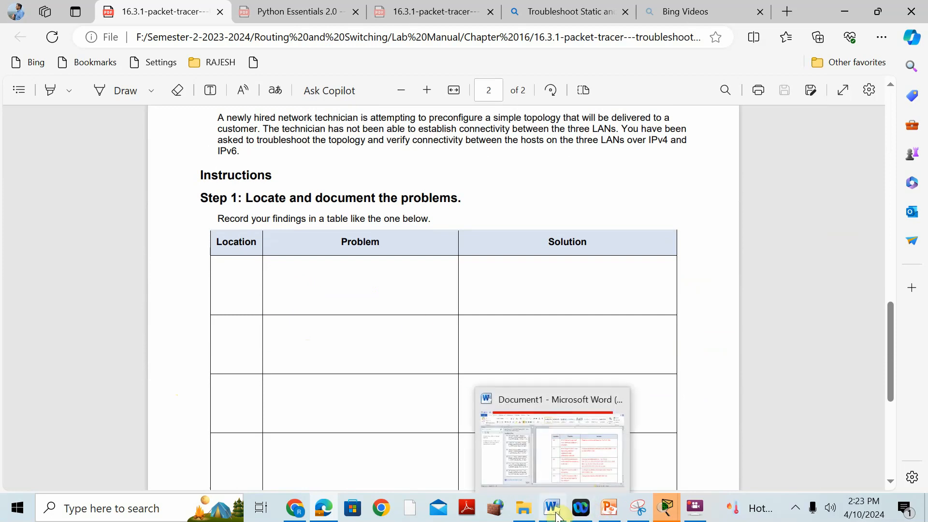
pyautogui.click(583, 410)
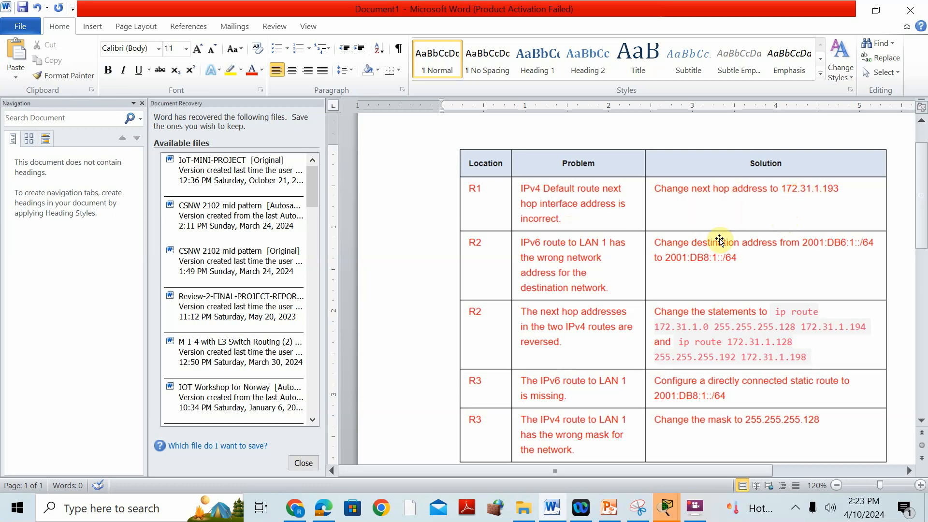
# Step: Switch to Cisco Packet Tracer and highlight R2's S0/0/0 IPv4 address in the PT Activity addressing table
pyautogui.click(660, 509)
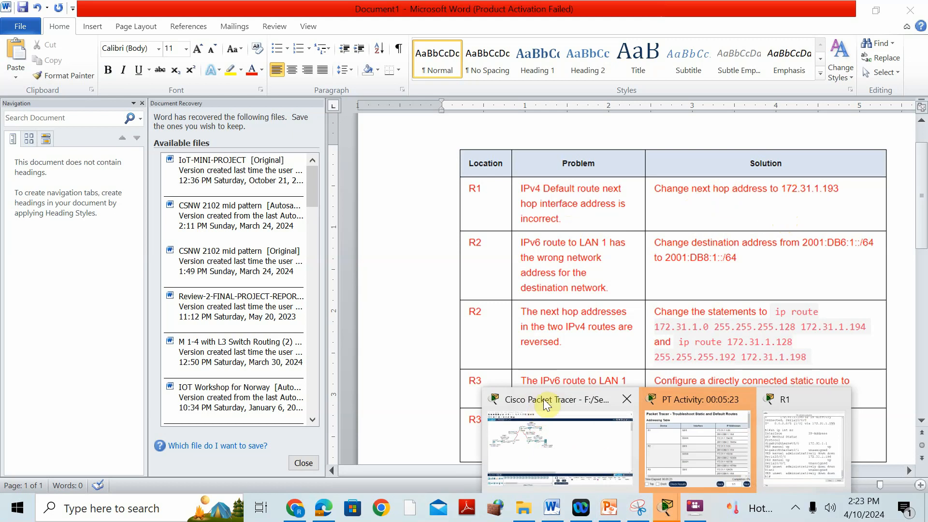
pyautogui.click(539, 405)
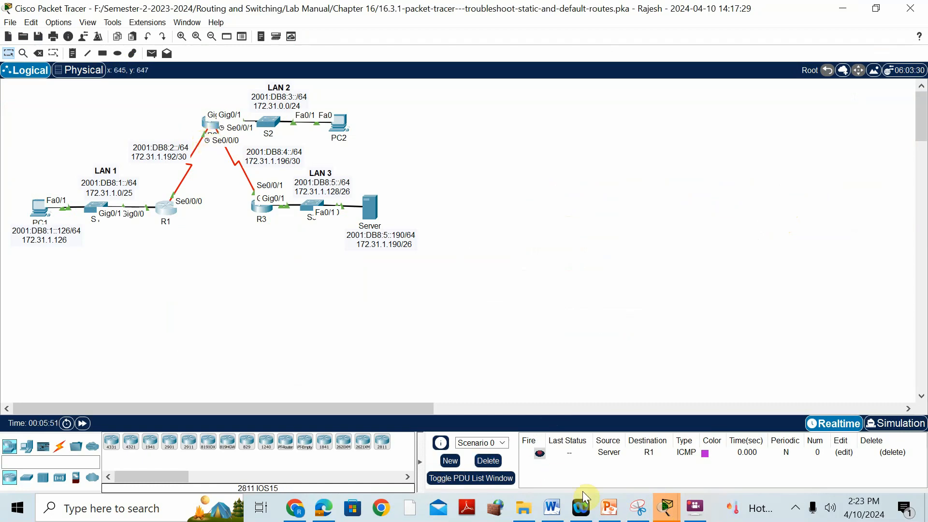
pyautogui.click(664, 512)
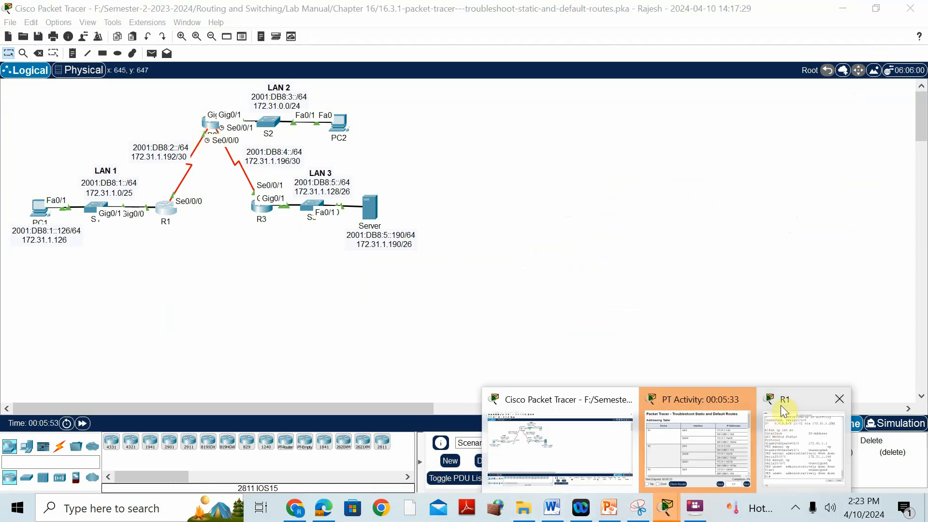
pyautogui.click(697, 402)
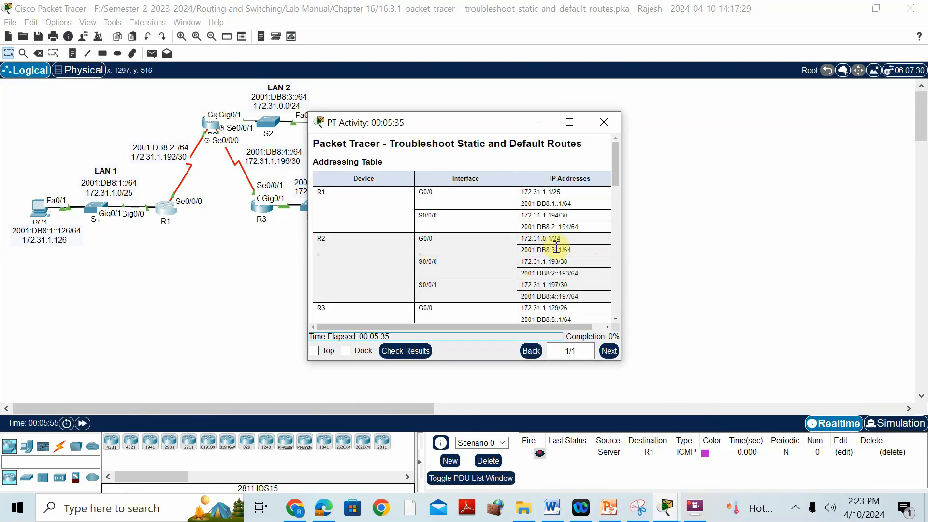
pyautogui.moveTo(522, 261); pyautogui.dragTo(576, 263)
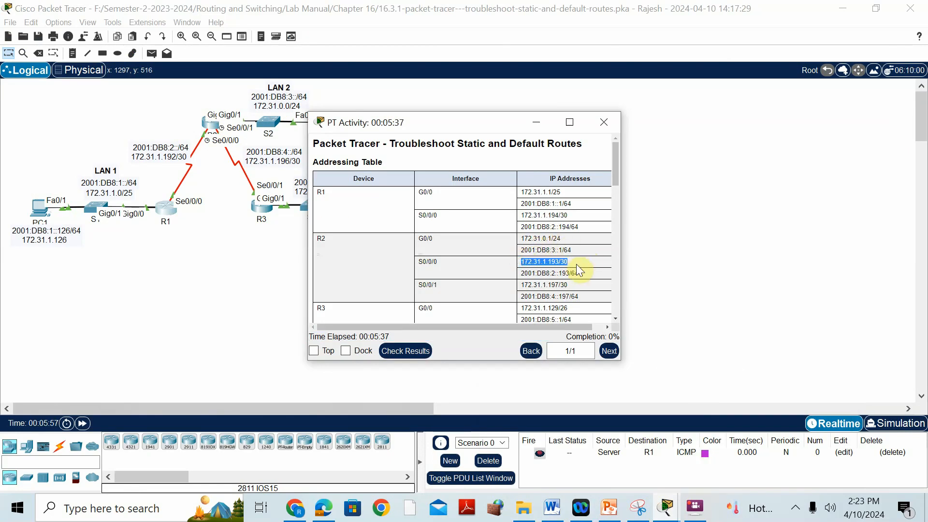
# Step: Enter global configuration mode on R1 and add the default route ip route 0.0.0.0 0.0.0.0 172.31.1.193, verifying the next hop in the PDF
pyautogui.click(672, 512)
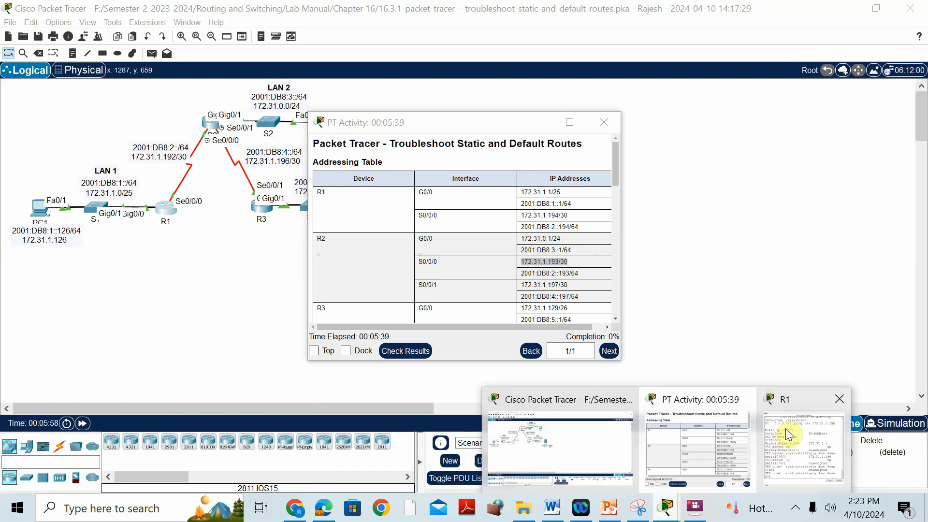
pyautogui.click(802, 400)
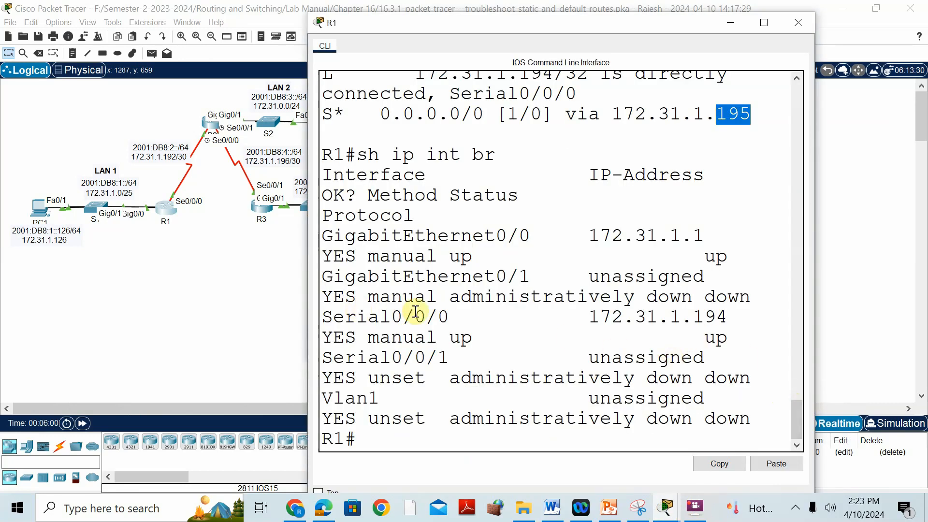
pyautogui.click(761, 23)
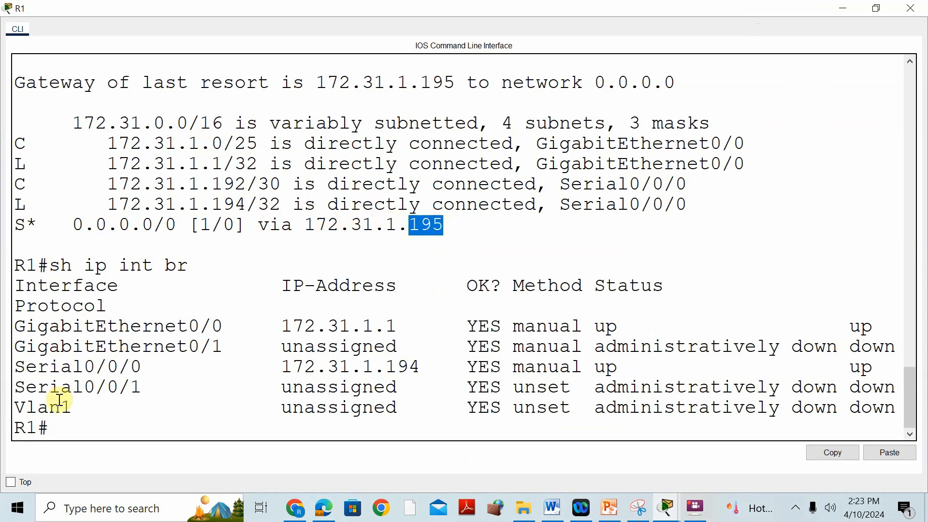
pyautogui.click(69, 428)
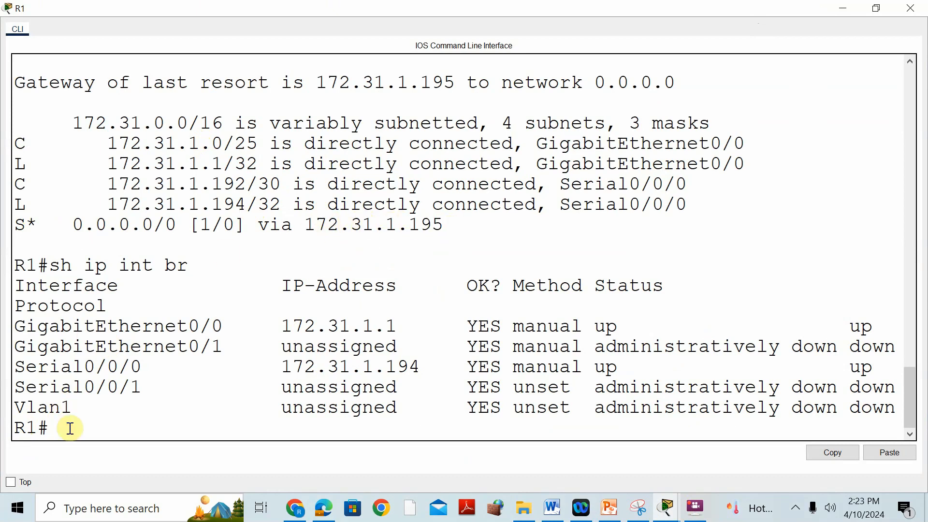
pyautogui.press('Return')
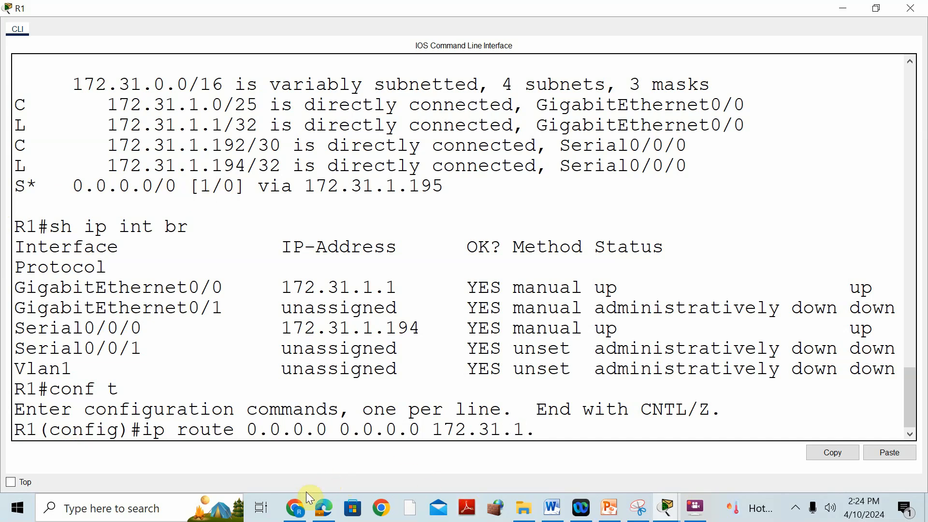
pyautogui.click(324, 508)
pyautogui.scroll(10, 383, 305)
pyautogui.scroll(4, 383, 306)
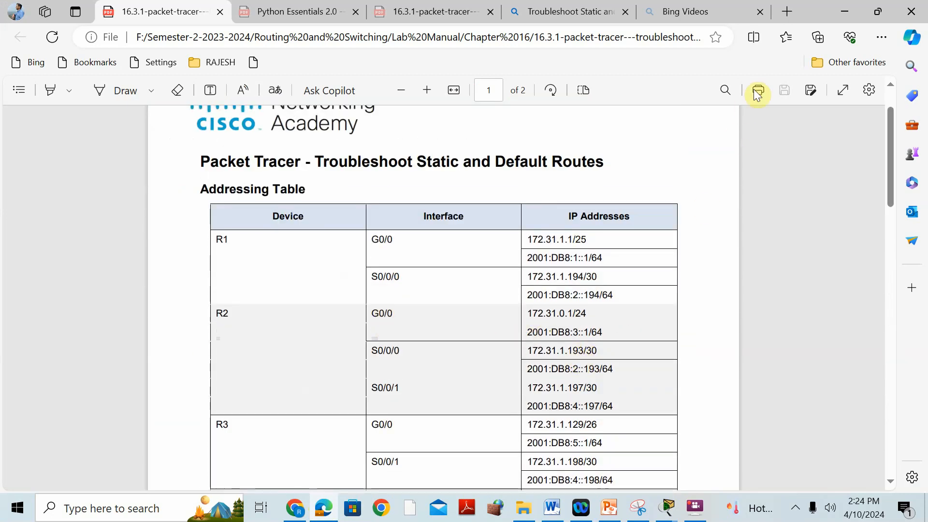
pyautogui.click(849, 10)
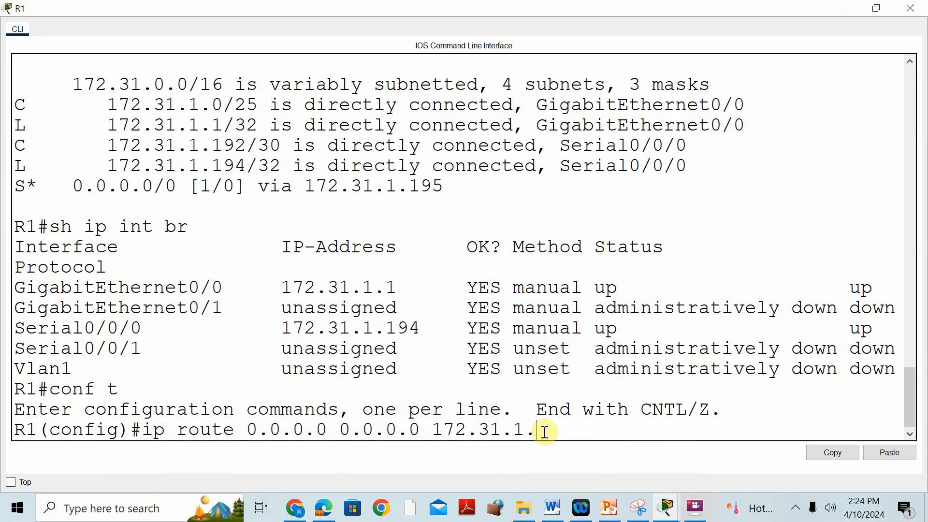
pyautogui.press('Return')
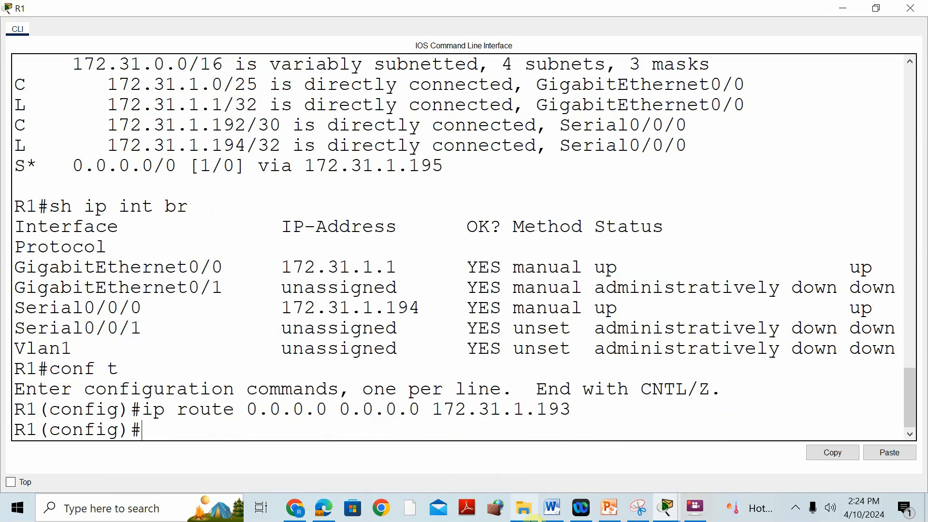
# Step: Review the R1 and R2 entries in the PDF addressing table in Microsoft Edge, then return to the Cisco Packet Tracer topology
pyautogui.click(322, 496)
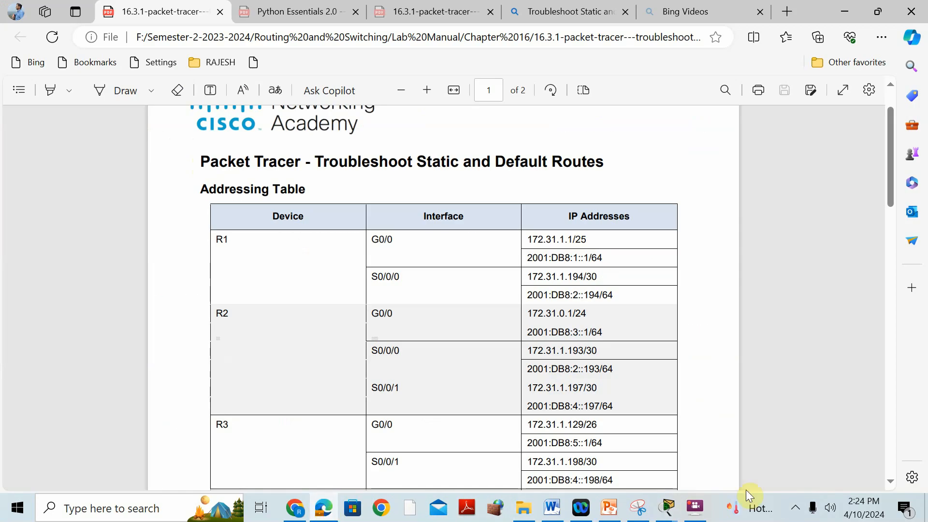
pyautogui.moveTo(666, 514)
pyautogui.click(674, 403)
pyautogui.click(716, 340)
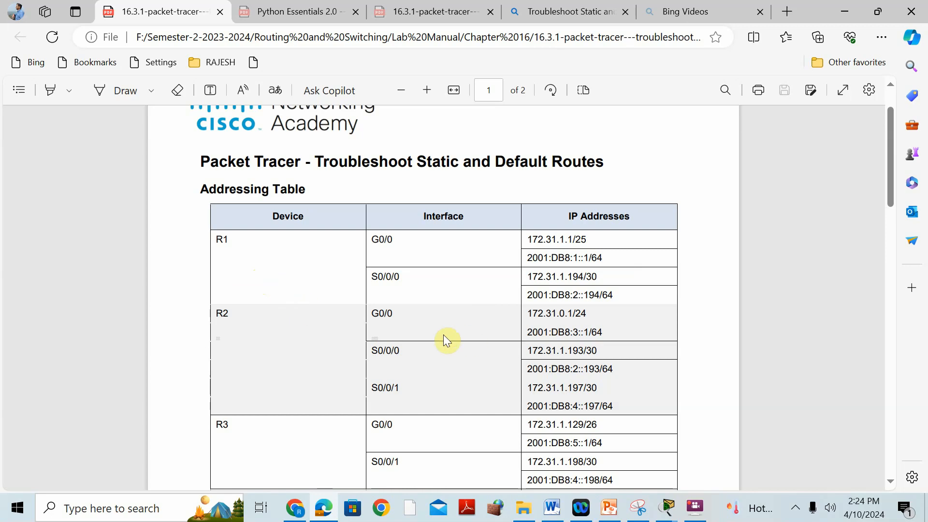
pyautogui.moveTo(323, 508)
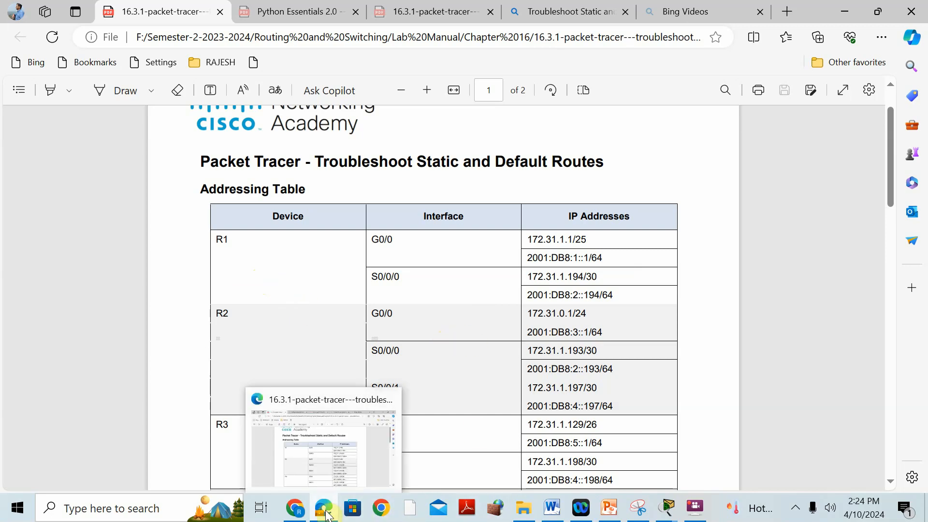
pyautogui.click(330, 404)
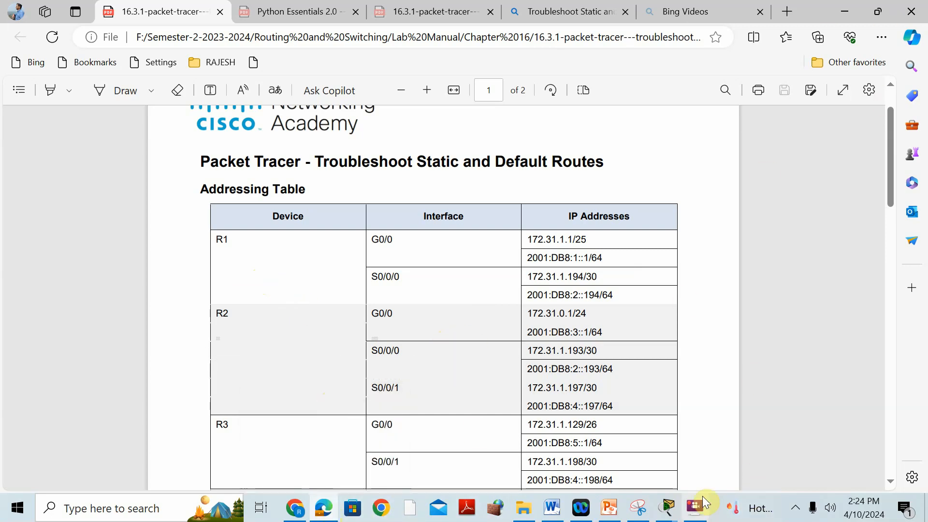
pyautogui.click(678, 512)
pyautogui.click(517, 398)
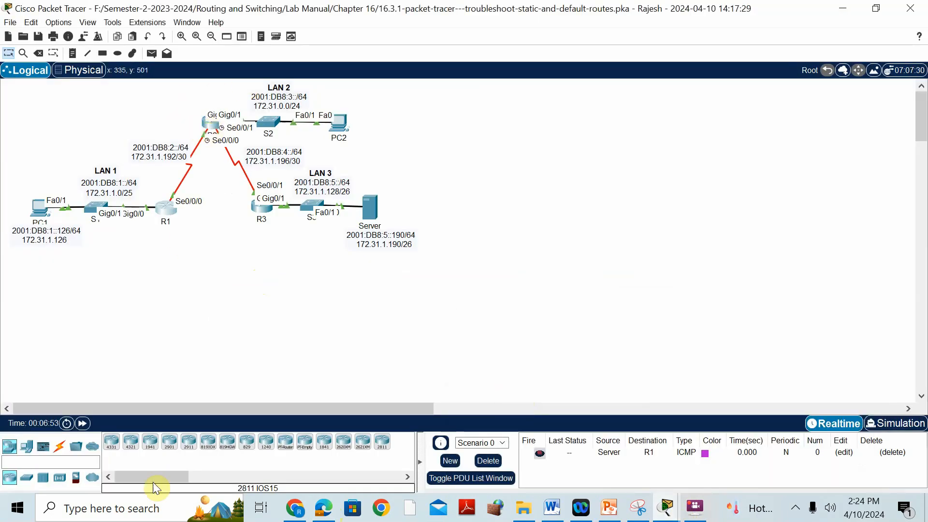
# Step: Switch to the PDF in Microsoft Edge and read the activity's Objectives section
pyautogui.click(315, 510)
pyautogui.scroll(-10, 409, 334)
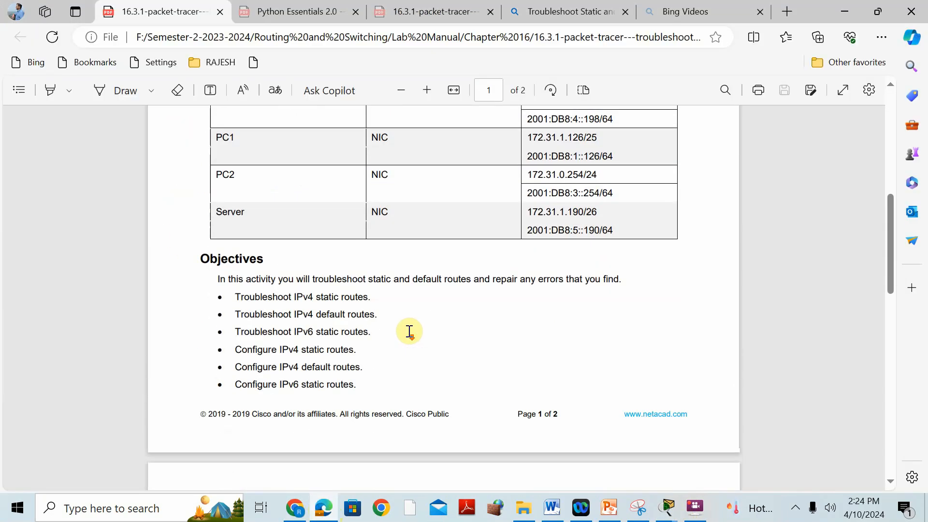
pyautogui.scroll(5, 411, 335)
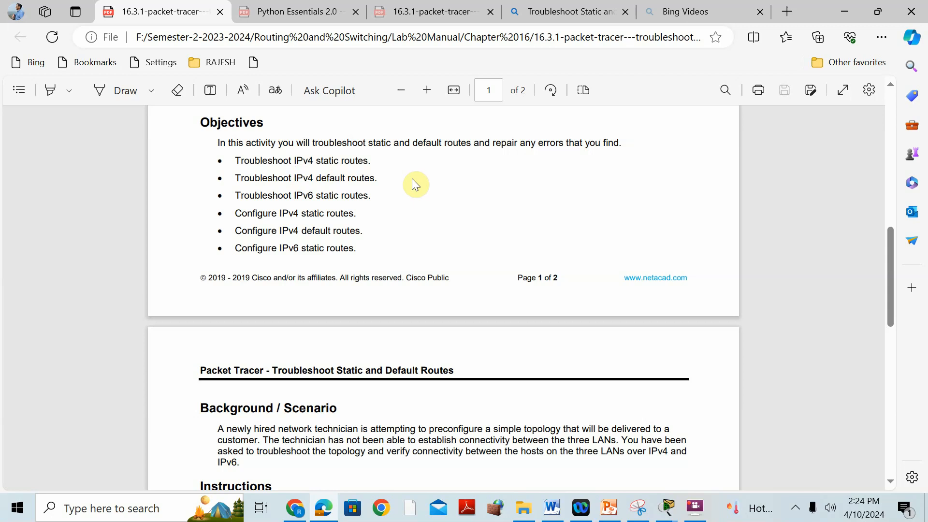
# Step: Switch to Cisco Packet Tracer, open R2's console maximized, and enter privileged EXEC mode with en
pyautogui.moveTo(682, 510)
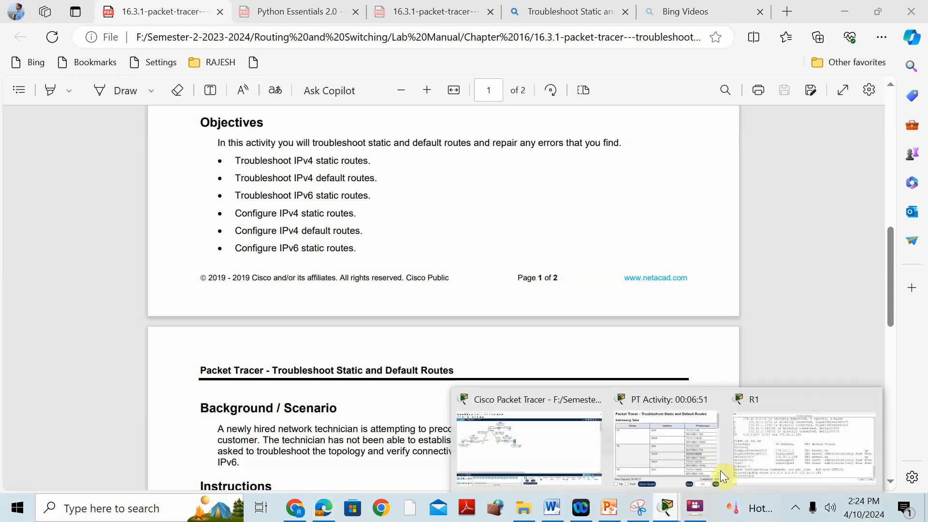
pyautogui.click(524, 408)
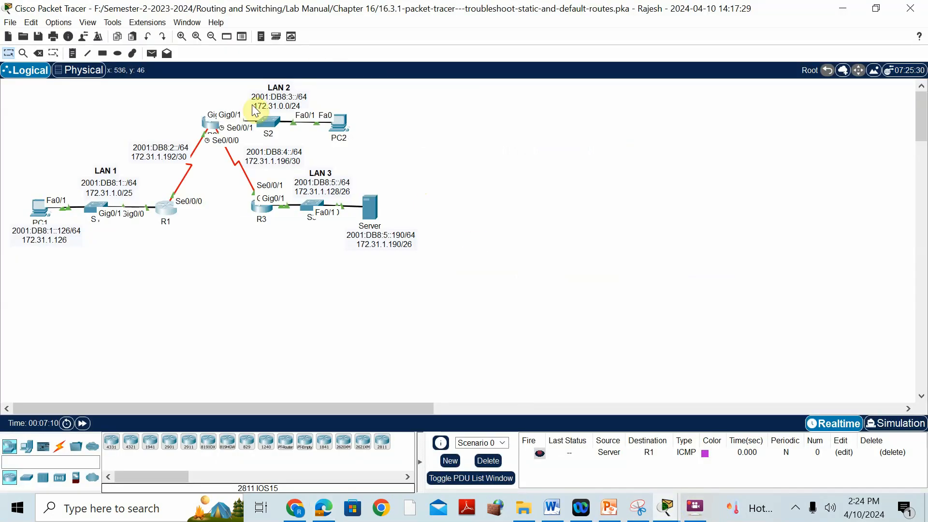
pyautogui.click(208, 124)
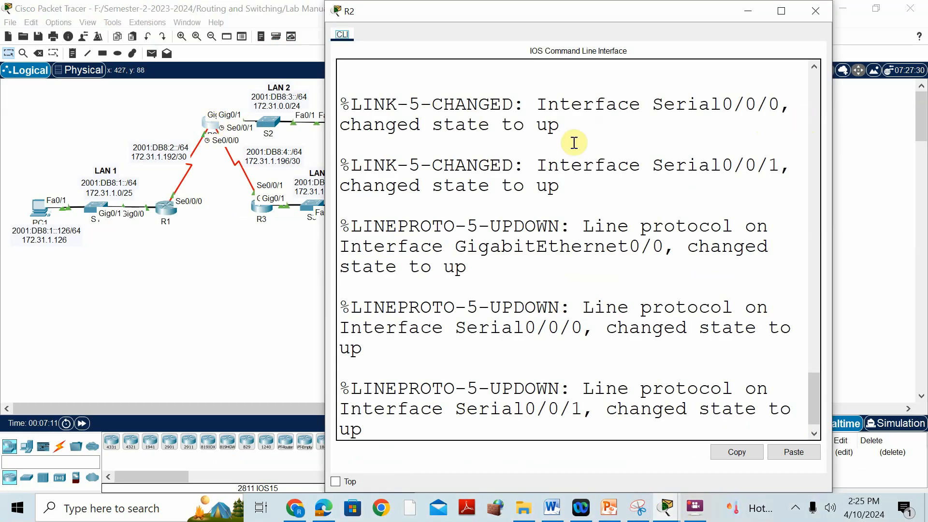
pyautogui.click(781, 10)
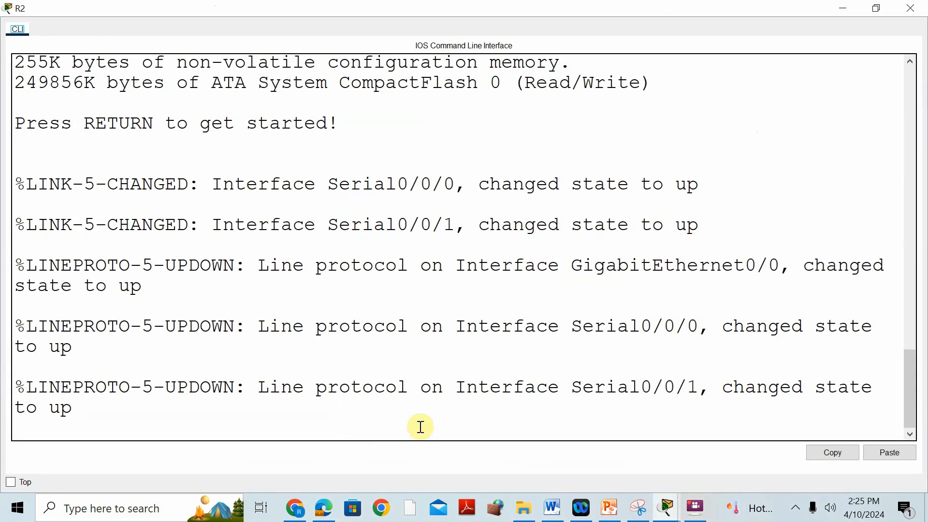
pyautogui.press('Return')
pyautogui.write('e')
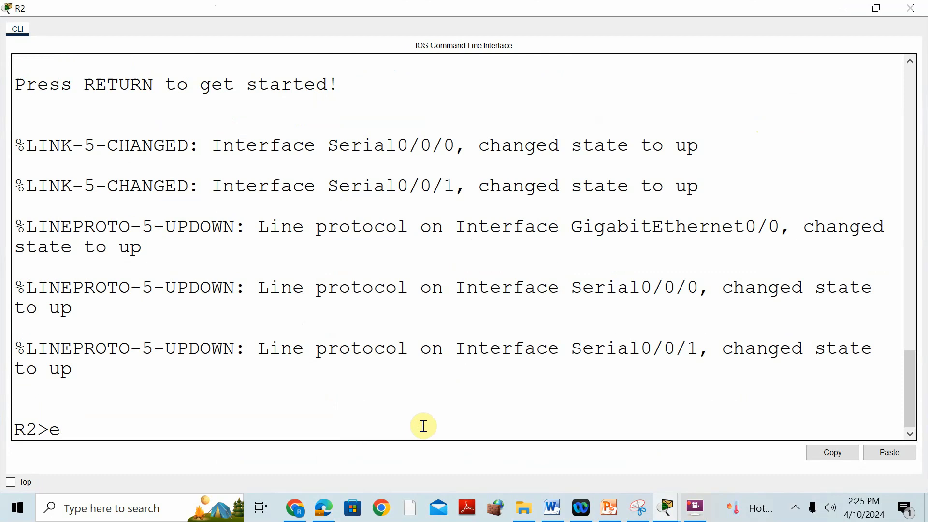
pyautogui.write('n')
pyautogui.press('Return')
# Step: Try to show R2's routing table with the command sh ip route tab
pyautogui.write('sh ip route ')
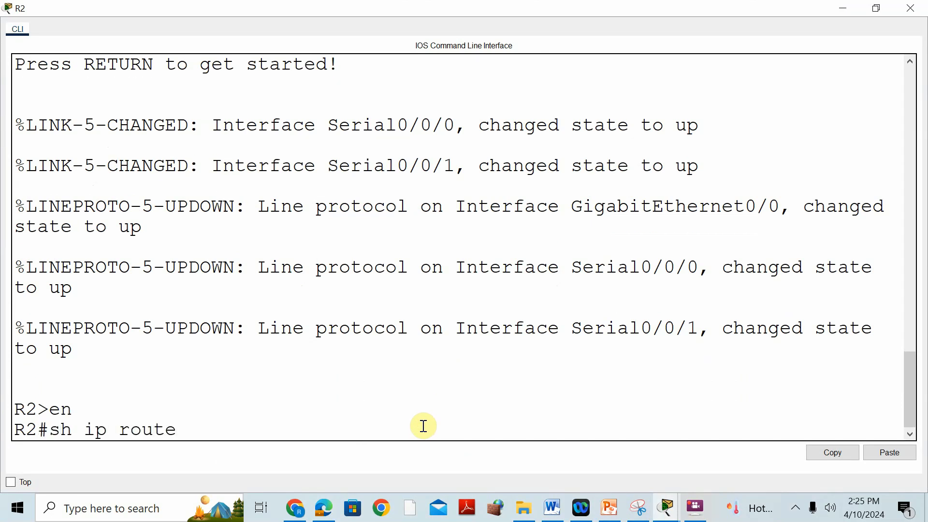
pyautogui.write('tab')
pyautogui.press('Return')
# Step: Display R2's IPv4 routing table with sh ip route
pyautogui.write('s')
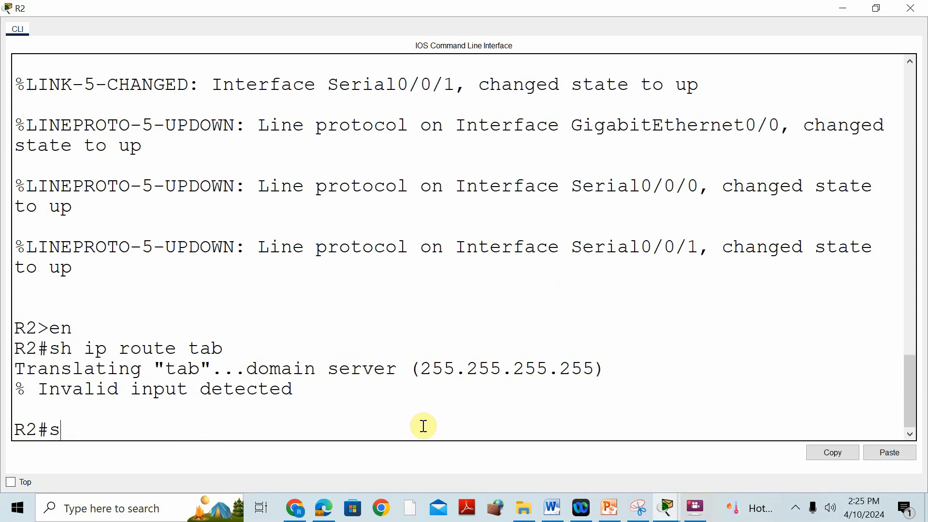
pyautogui.write('h ip route')
pyautogui.press('Return')
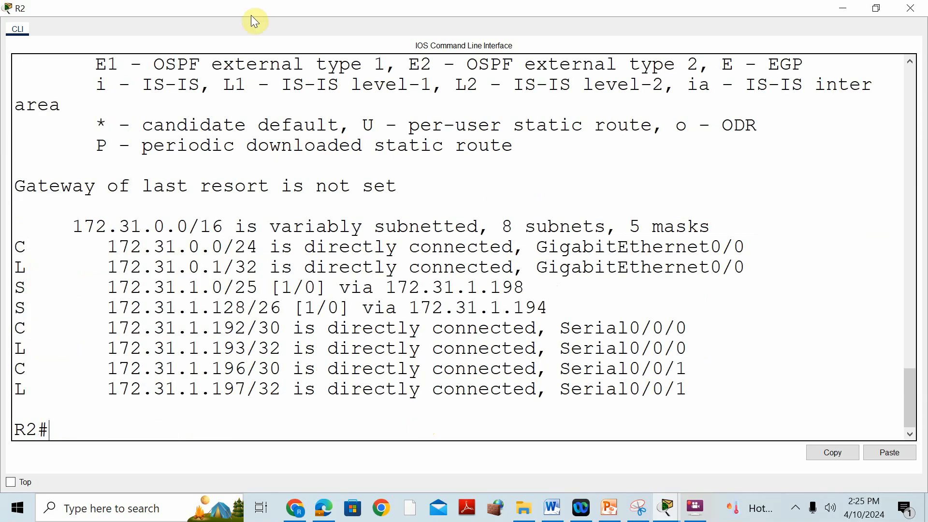
# Step: Restore R2's console to a smaller window beside the network topology and bring its static route entries into view
pyautogui.moveTo(17, 288); pyautogui.dragTo(27, 309)
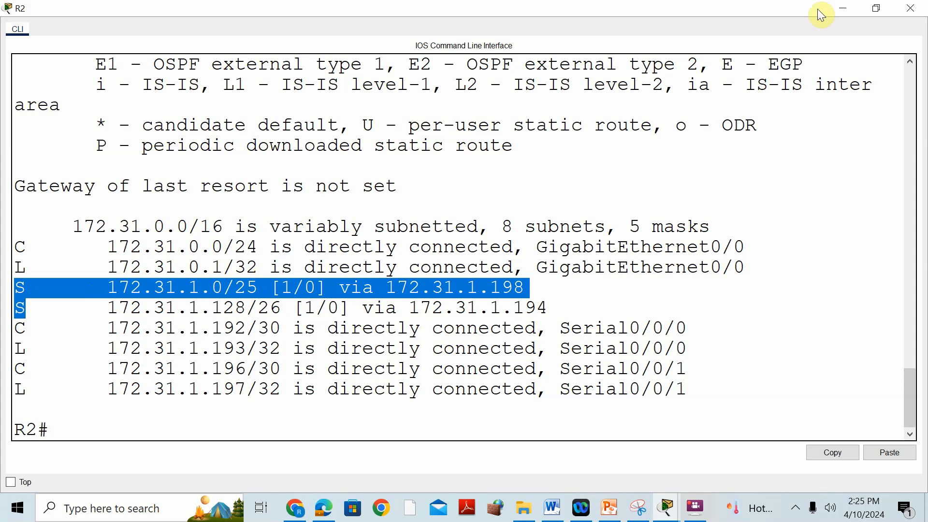
pyautogui.click(880, 8)
pyautogui.moveTo(526, 14); pyautogui.dragTo(780, 64)
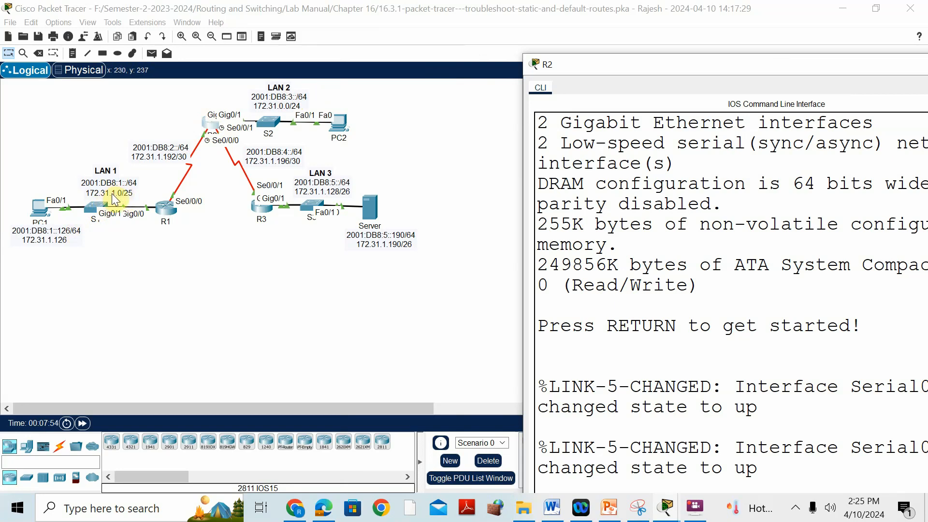
pyautogui.scroll(-8, 852, 237)
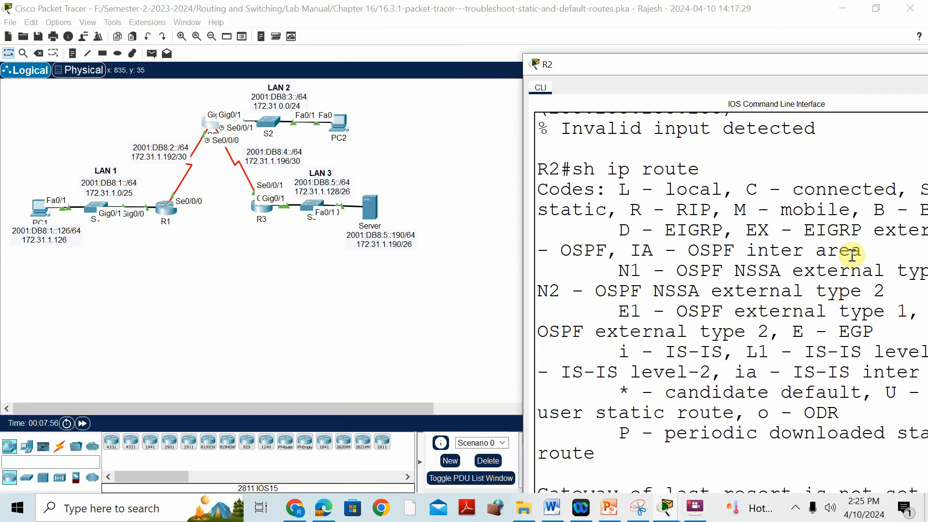
pyautogui.scroll(-6, 852, 254)
pyautogui.moveTo(812, 58); pyautogui.dragTo(730, 43)
pyautogui.scroll(-1, 872, 234)
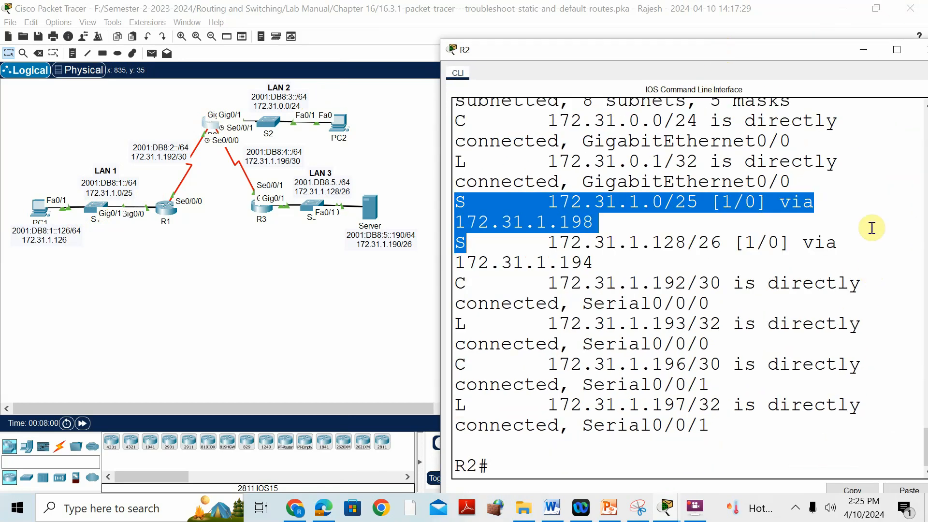
# Step: Compare R2's static routes to 172.31.1.0/25 and 172.31.1.128/26 with the LANs in the topology
pyautogui.click(818, 267)
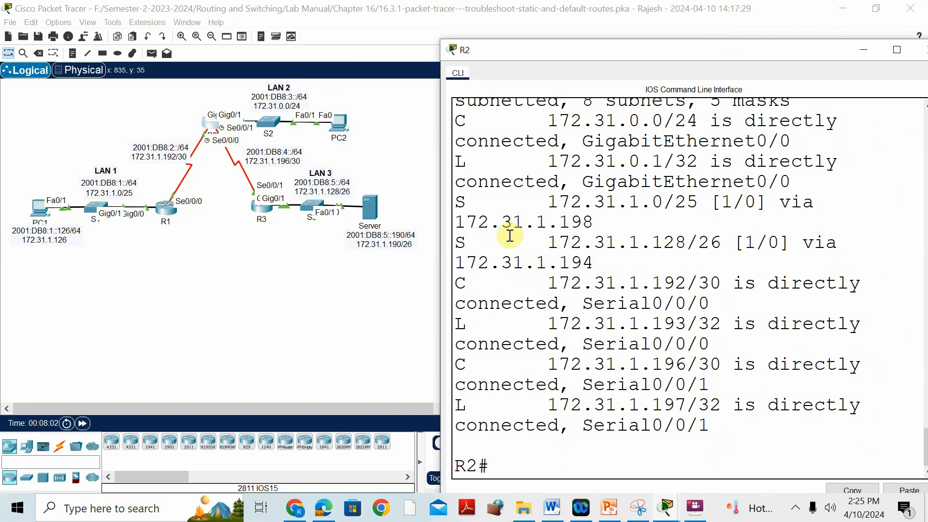
pyautogui.moveTo(548, 241); pyautogui.dragTo(585, 242)
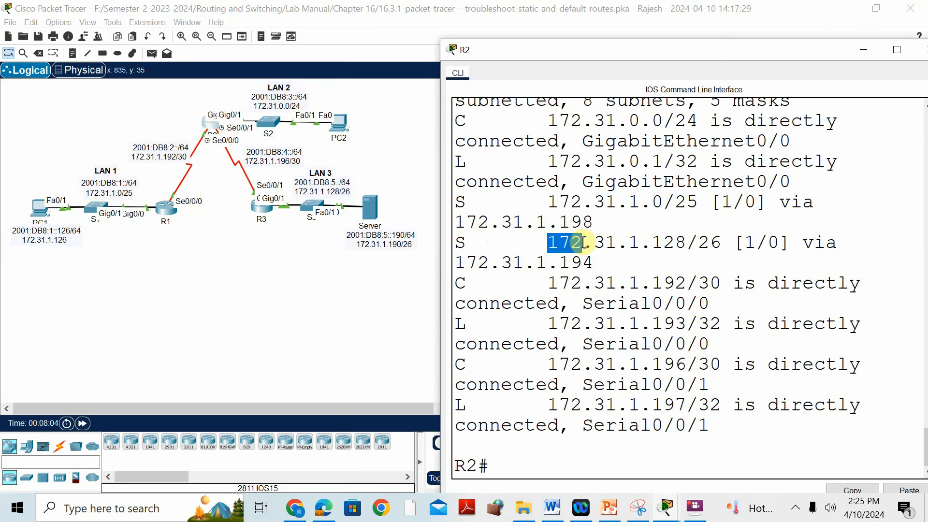
pyautogui.moveTo(547, 201); pyautogui.dragTo(700, 203)
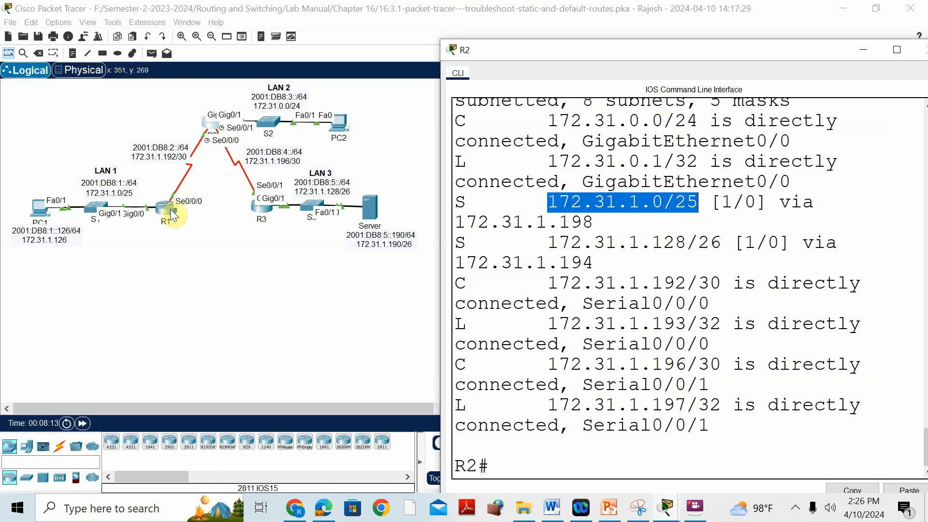
# Step: Switch to the PDF in Microsoft Edge and check R2's static route next hops against the Addressing Table
pyautogui.click(333, 509)
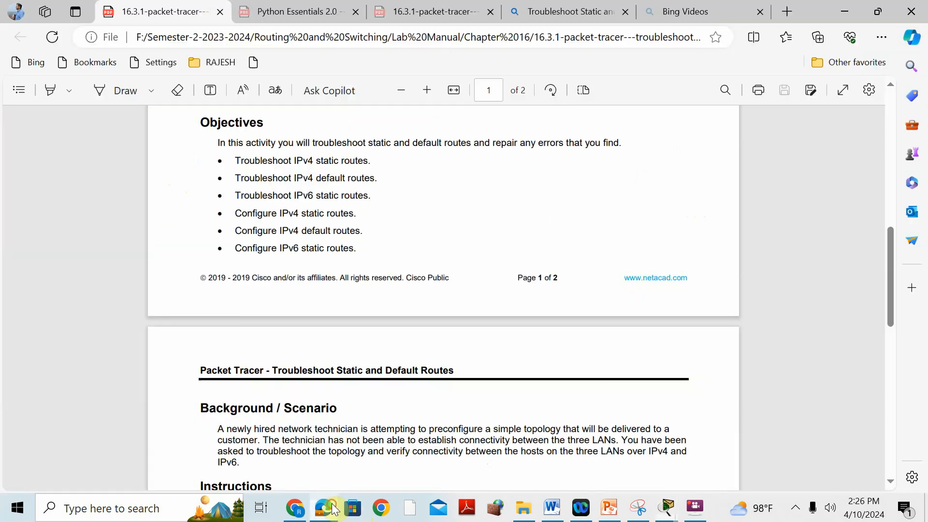
pyautogui.scroll(-8, 359, 296)
pyautogui.scroll(12, 365, 293)
pyautogui.scroll(5, 365, 293)
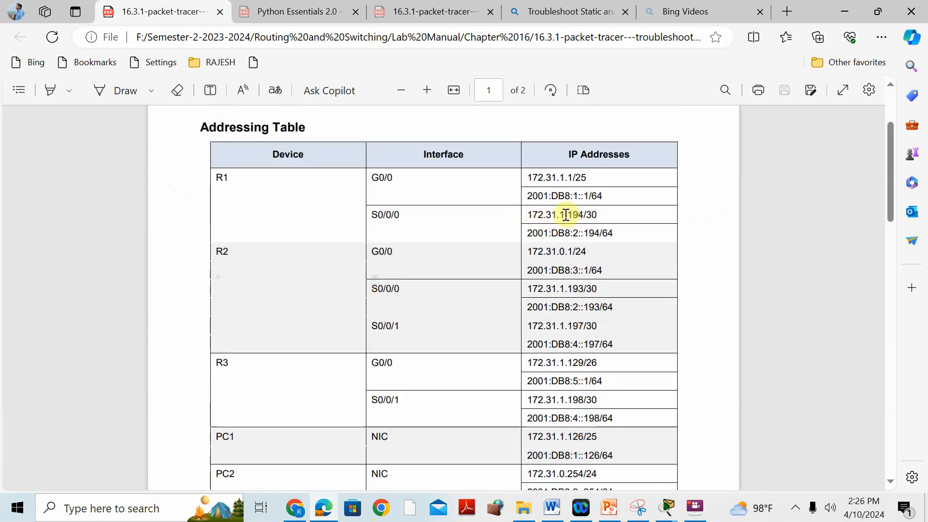
pyautogui.moveTo(668, 508)
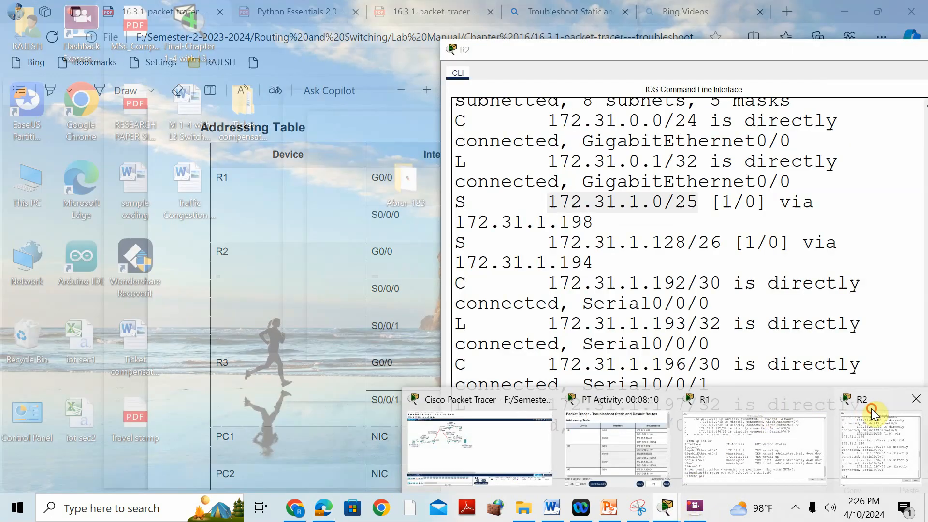
pyautogui.click(871, 407)
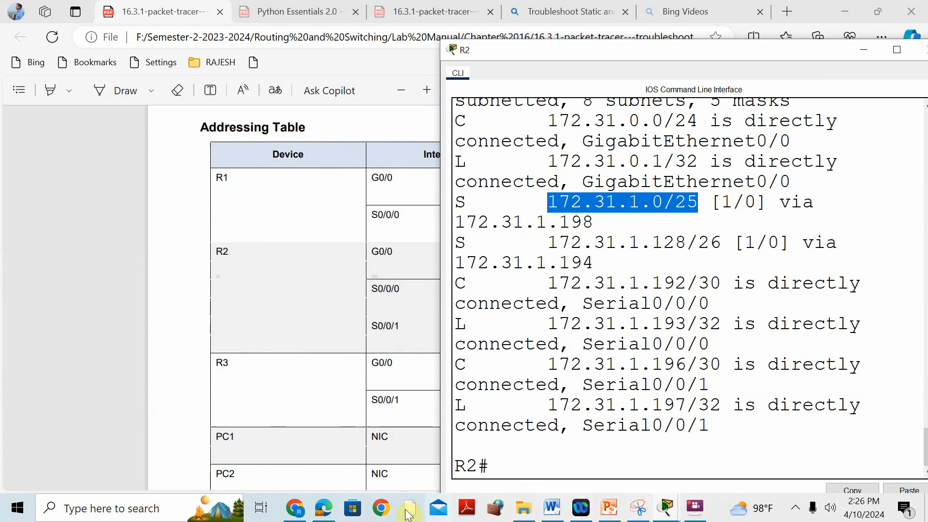
pyautogui.click(327, 514)
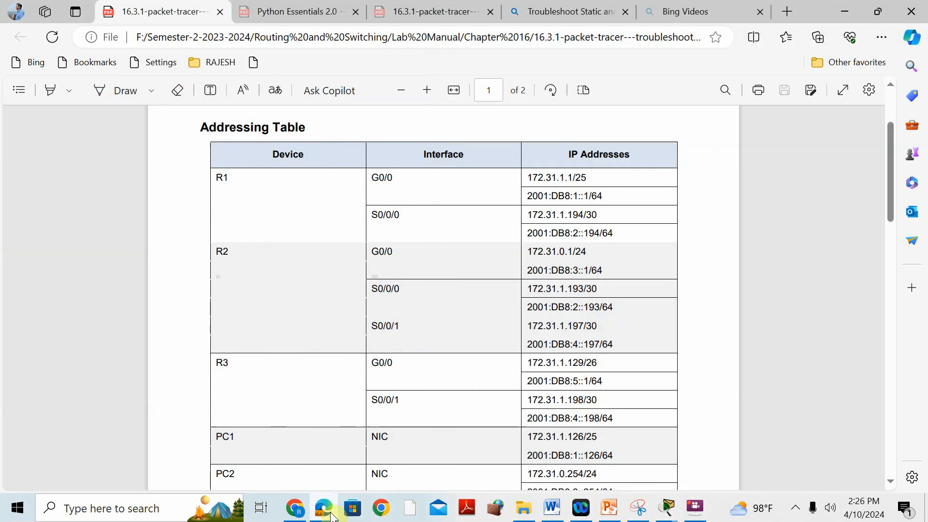
# Step: Switch to Microsoft Word, read the solution table's entry for R2's IPv4 routes, and return to R2's console in Packet Tracer
pyautogui.click(552, 508)
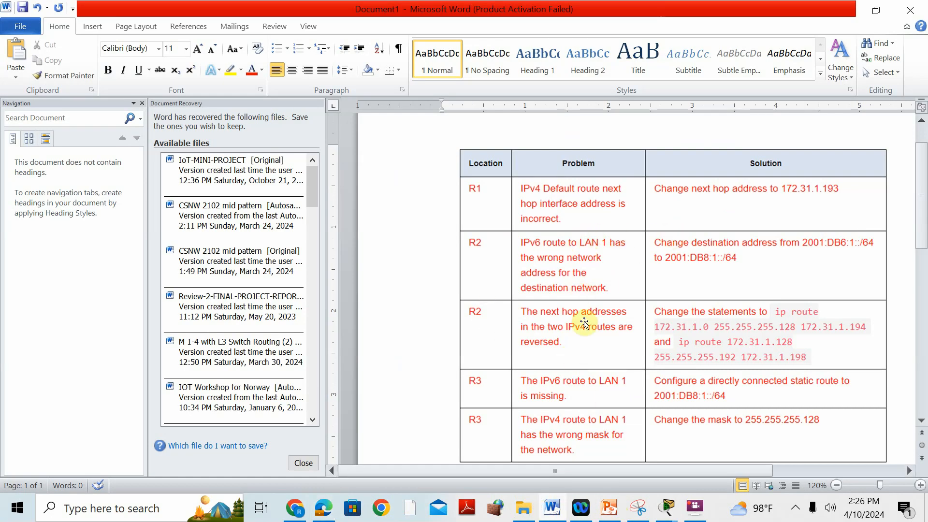
pyautogui.scroll(-1, 587, 317)
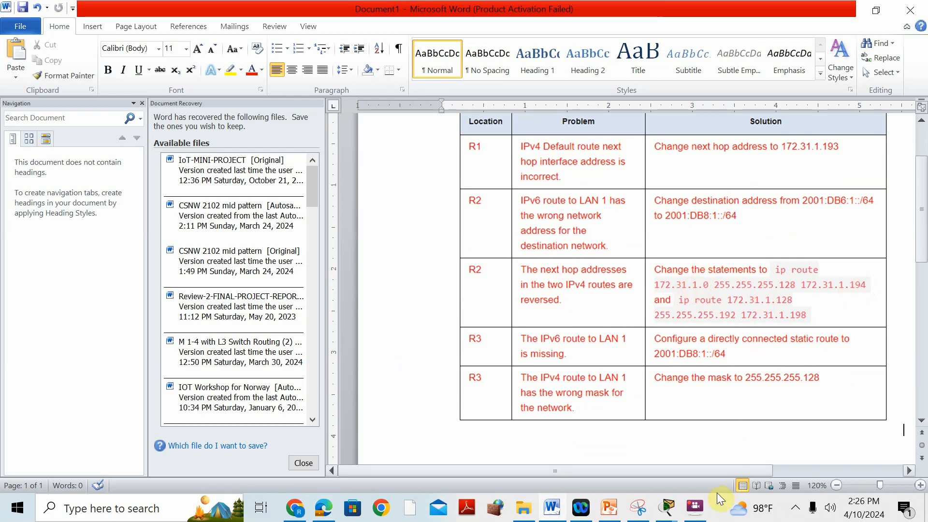
pyautogui.click(667, 508)
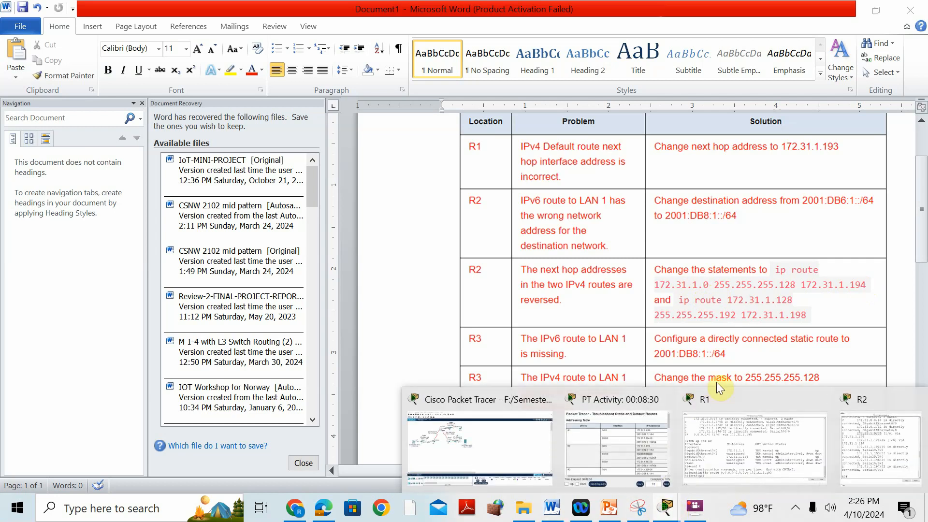
pyautogui.click(863, 398)
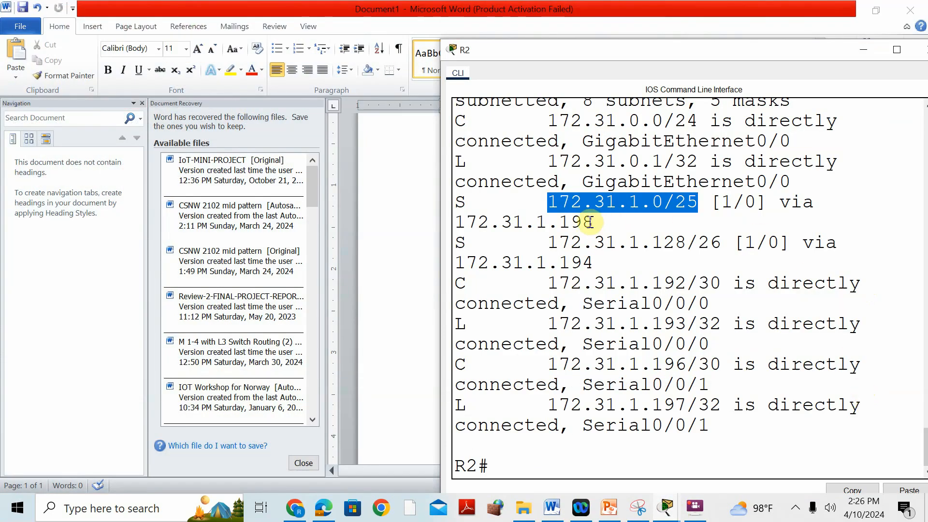
# Step: Enter global configuration mode on R2 with conf t
pyautogui.click(499, 465)
pyautogui.write('ip')
pyautogui.press('BackSpace')
pyautogui.press('BackSpace')
pyautogui.press('BackSpace')
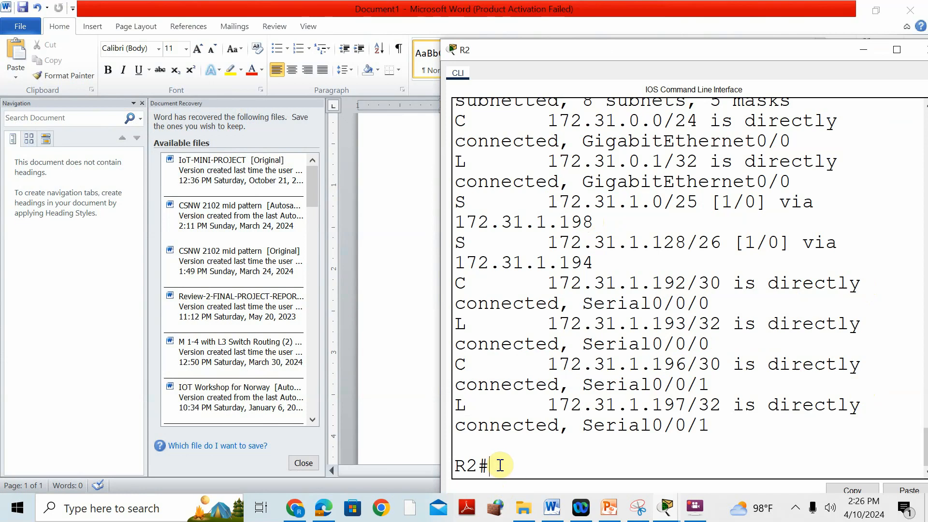
pyautogui.write('conf t')
pyautogui.press('Return')
# Step: Add R2's static route with ip route 172.31.1.0 255.255.255.128 172.31.1.194, consulting the solution table in Word for the values
pyautogui.write('ip route')
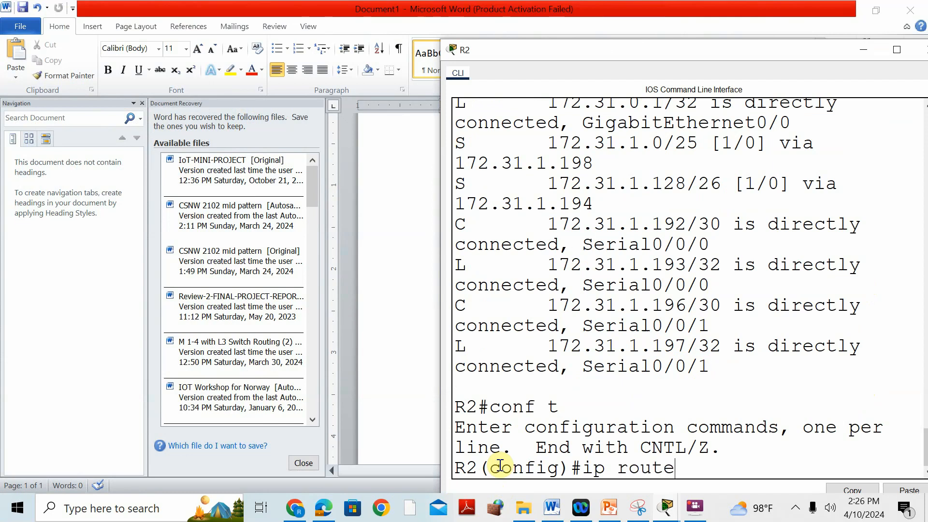
pyautogui.write(' 172')
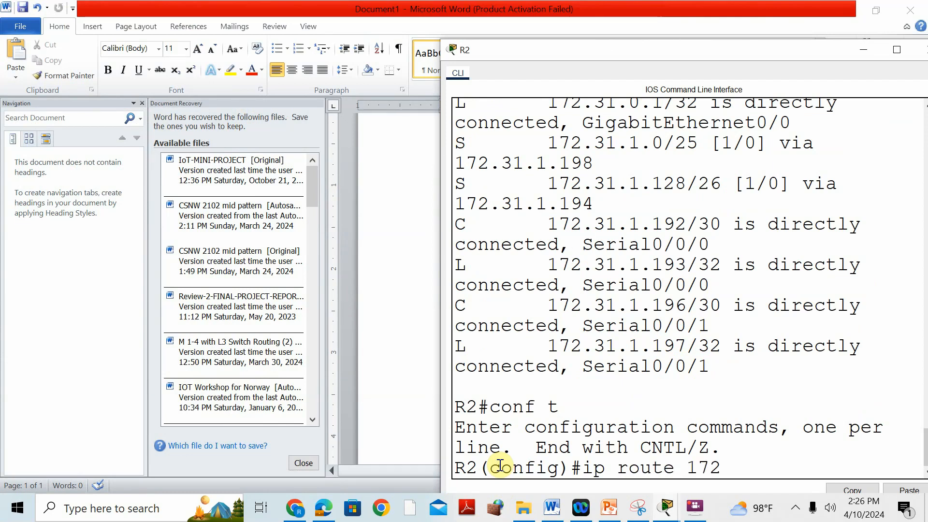
pyautogui.write('.31.1.0 255.255')
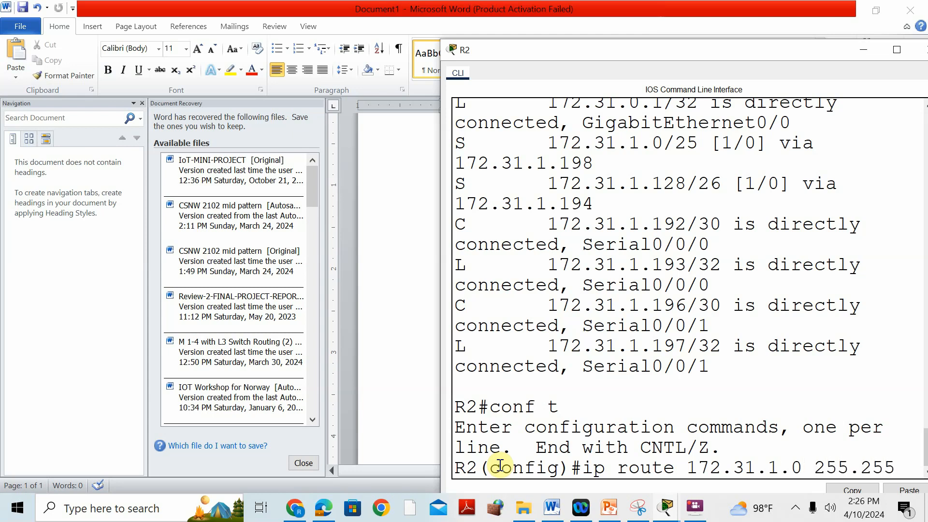
pyautogui.write('.255.128')
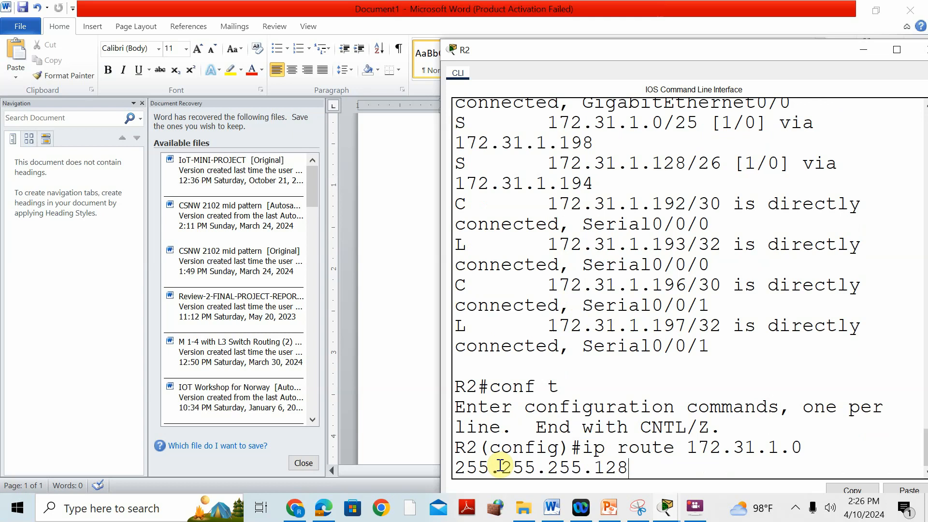
pyautogui.click(400, 429)
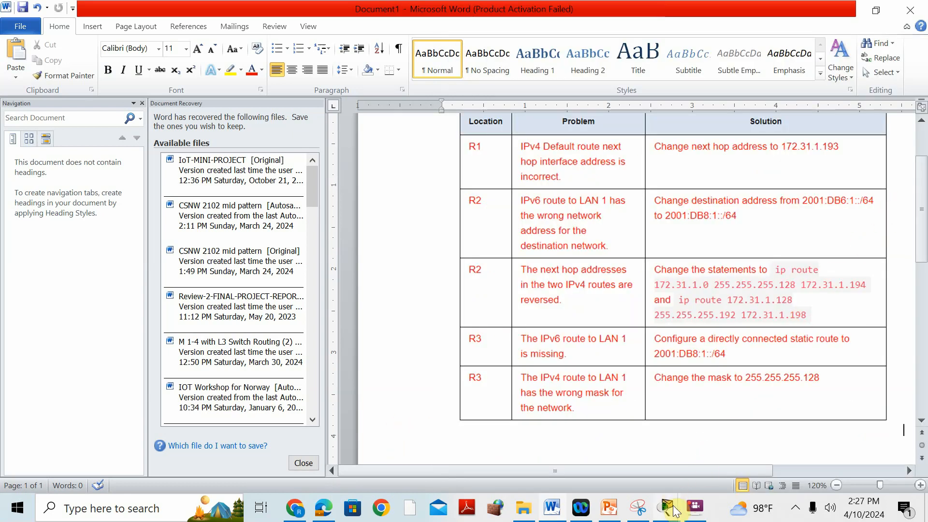
pyautogui.moveTo(670, 511)
pyautogui.click(885, 395)
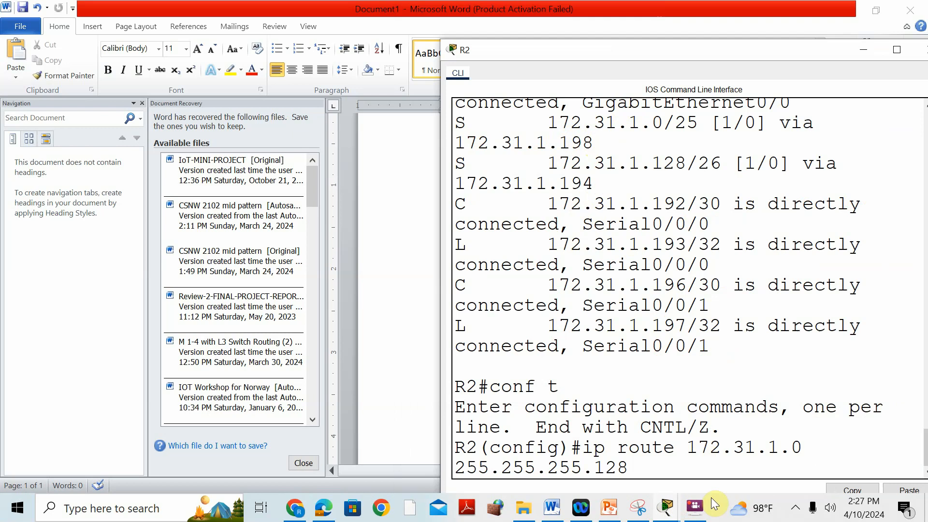
pyautogui.write('172.31.1.194')
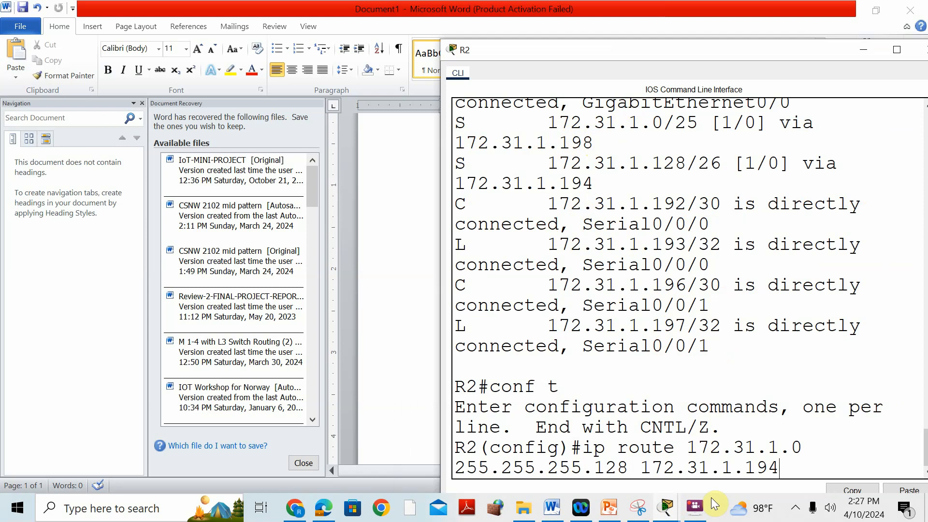
pyautogui.press('Return')
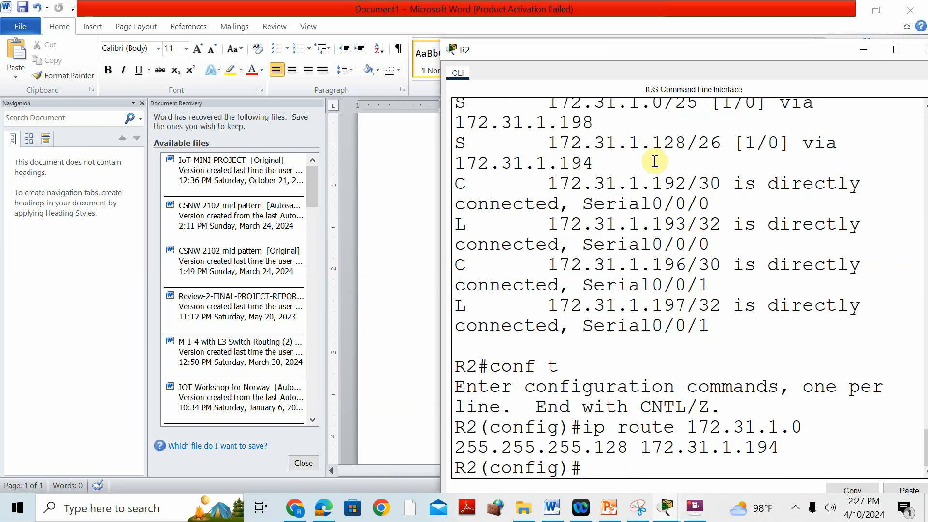
# Step: Review R2's static route to 172.31.1.128/26 and trace the path to LAN 3 in the topology
pyautogui.scroll(1, 684, 138)
pyautogui.scroll(-1, 665, 427)
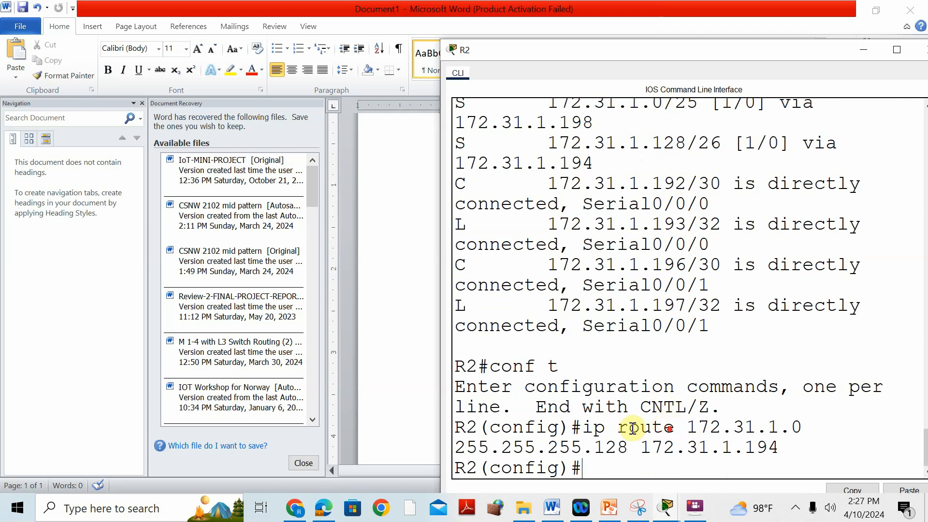
pyautogui.moveTo(557, 511)
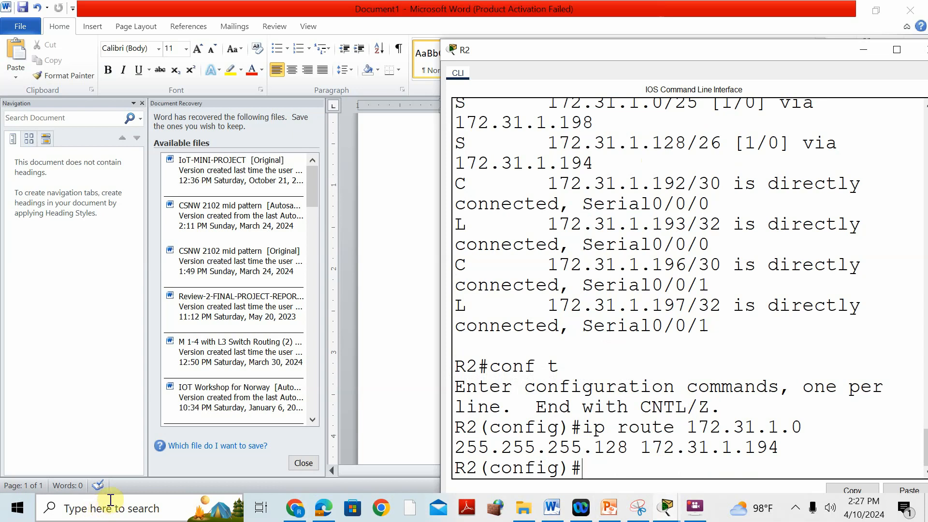
pyautogui.scroll(1, 601, 222)
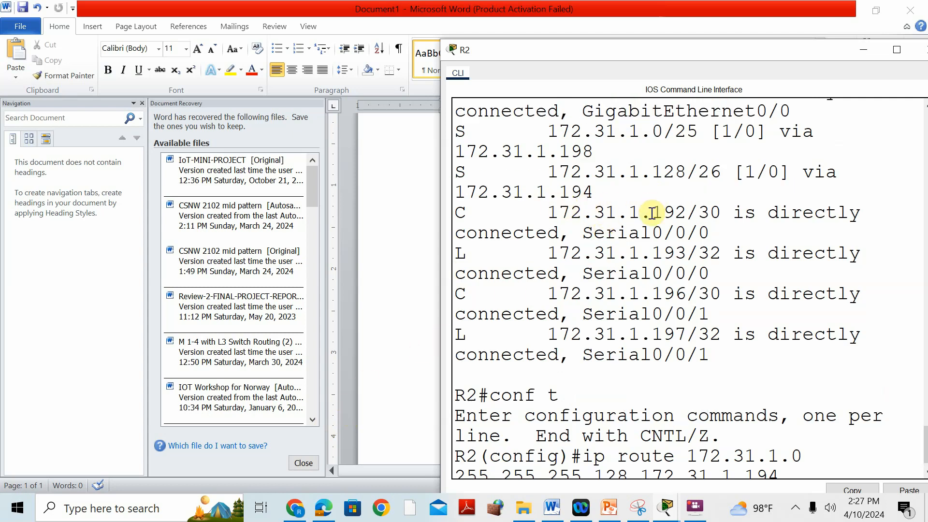
pyautogui.moveTo(456, 172); pyautogui.dragTo(473, 171)
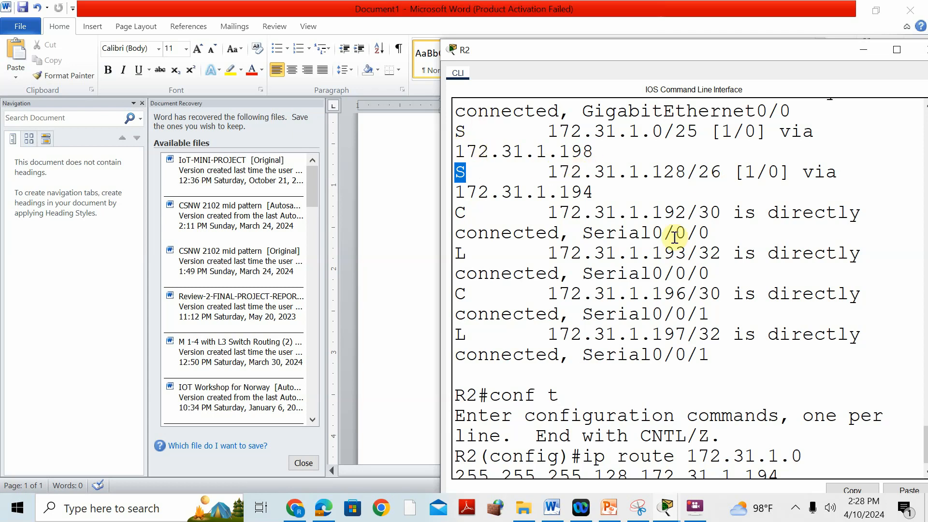
pyautogui.click(666, 508)
pyautogui.click(464, 409)
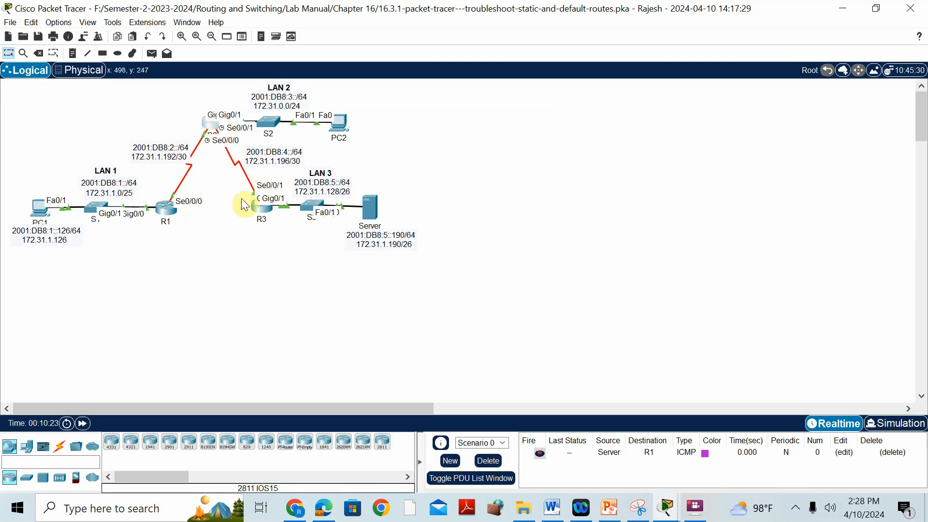
# Step: Compare the next hop of R2's 172.31.1.128/26 route with R3's S0/0/1 address in the PDF's Addressing Table in Microsoft Edge
pyautogui.click(323, 507)
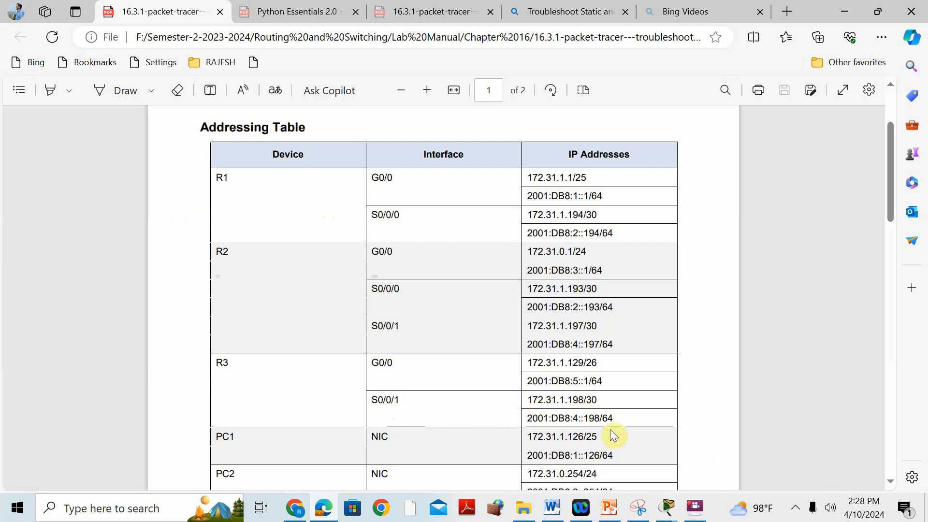
pyautogui.click(668, 507)
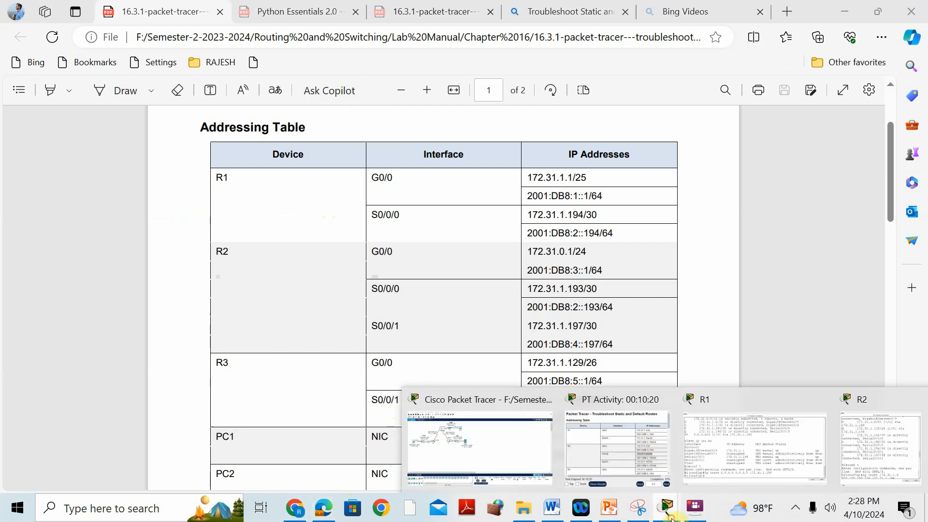
pyautogui.click(884, 419)
pyautogui.moveTo(560, 191); pyautogui.dragTo(607, 191)
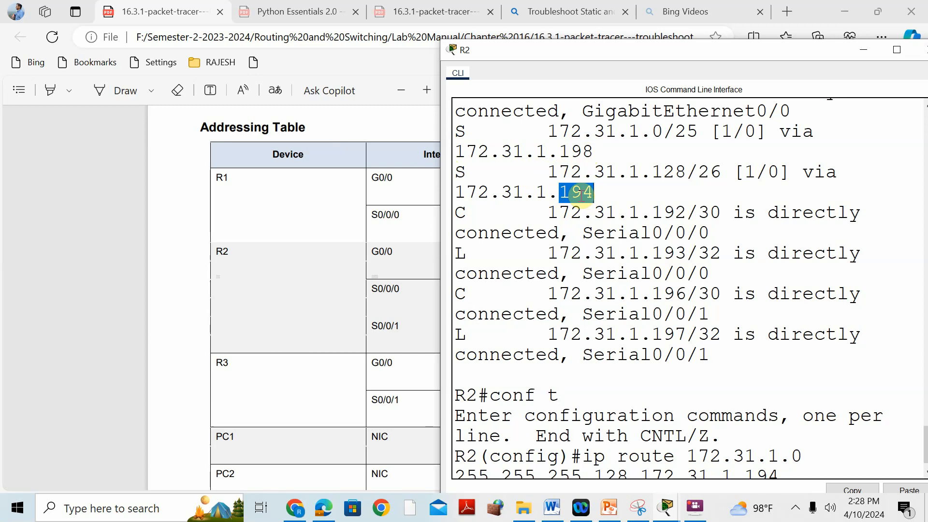
pyautogui.click(263, 392)
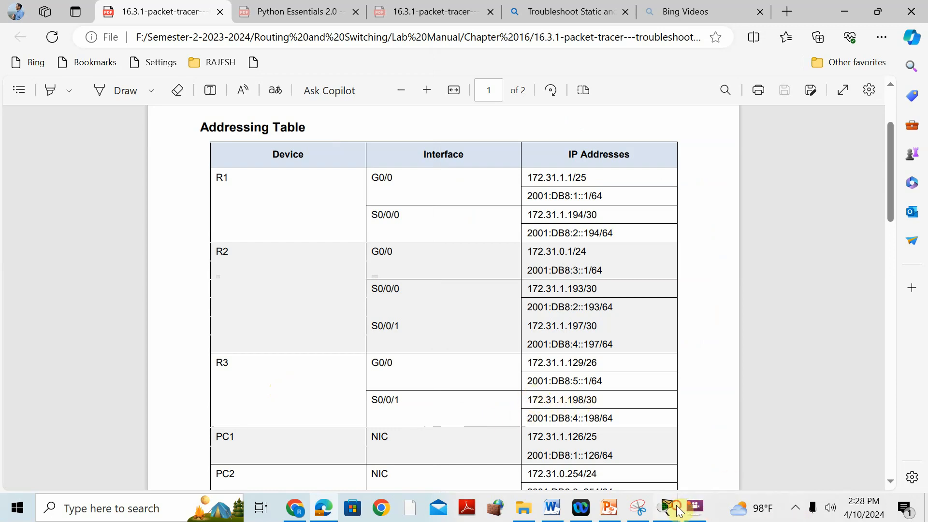
pyautogui.moveTo(668, 508)
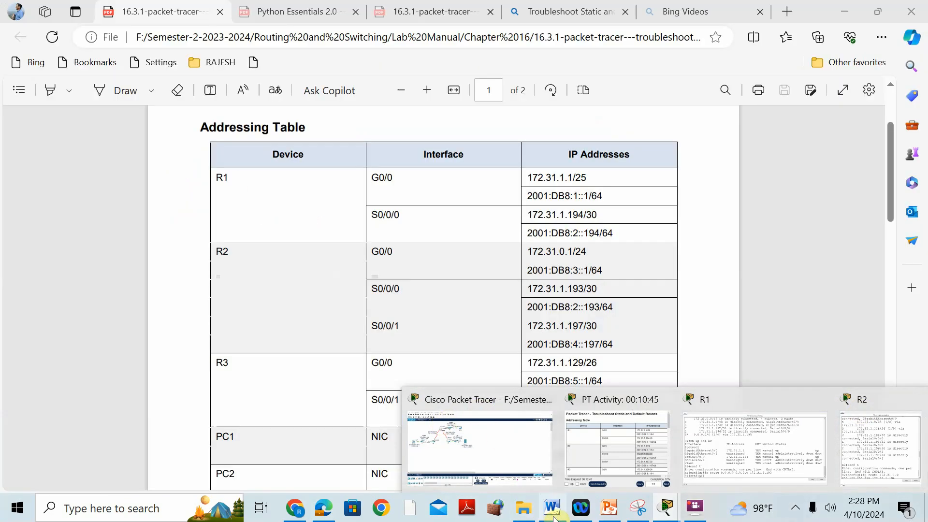
# Step: Begin R2's static route with ip route 172.31.1.128 255.255.255.192, consulting the solution table in Word and the topology for the values
pyautogui.click(551, 507)
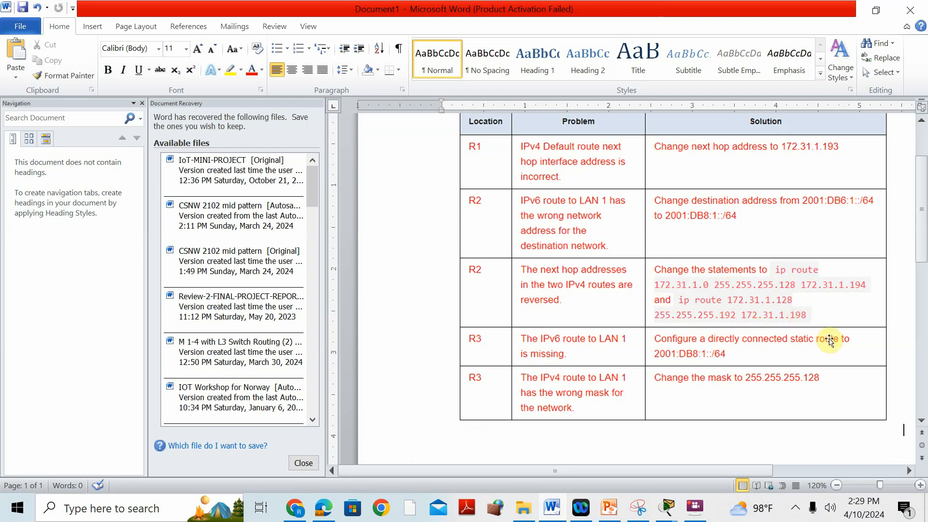
pyautogui.click(665, 514)
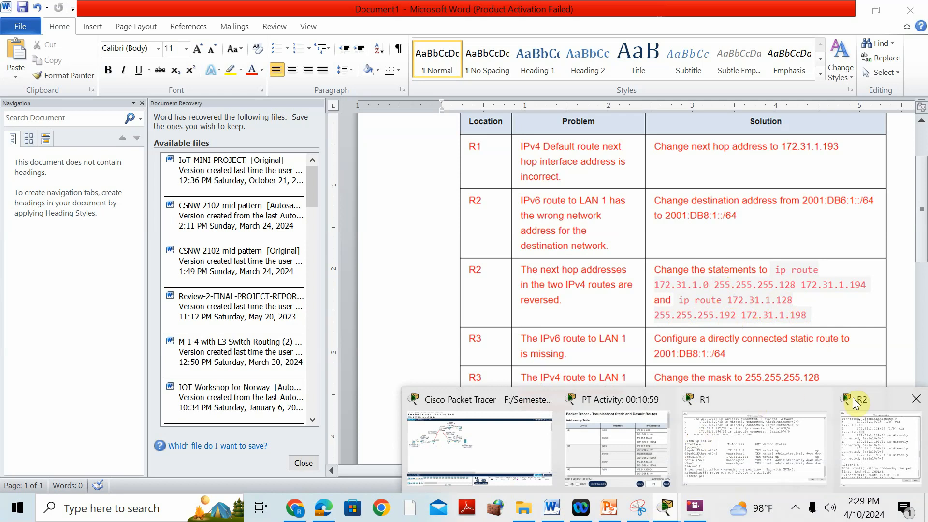
pyautogui.click(874, 397)
pyautogui.scroll(-2, 891, 456)
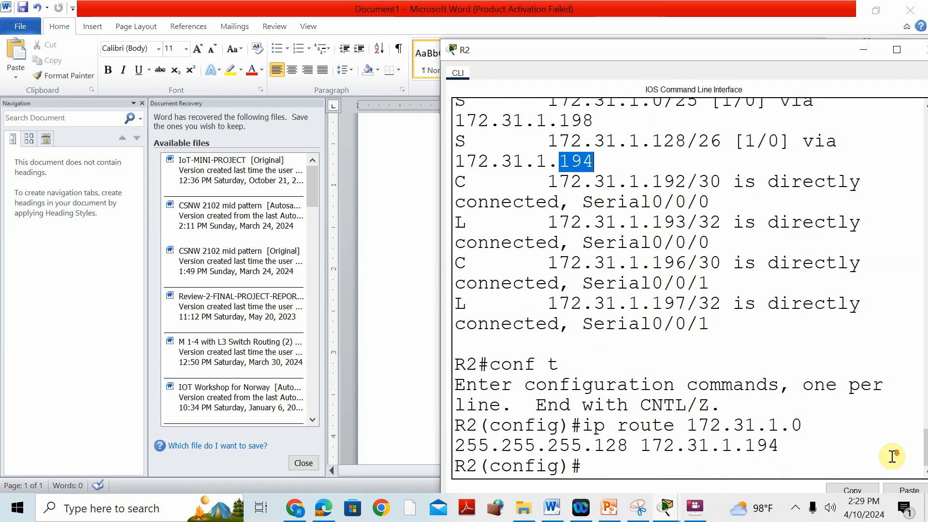
pyautogui.click(694, 472)
pyautogui.write('ip rout')
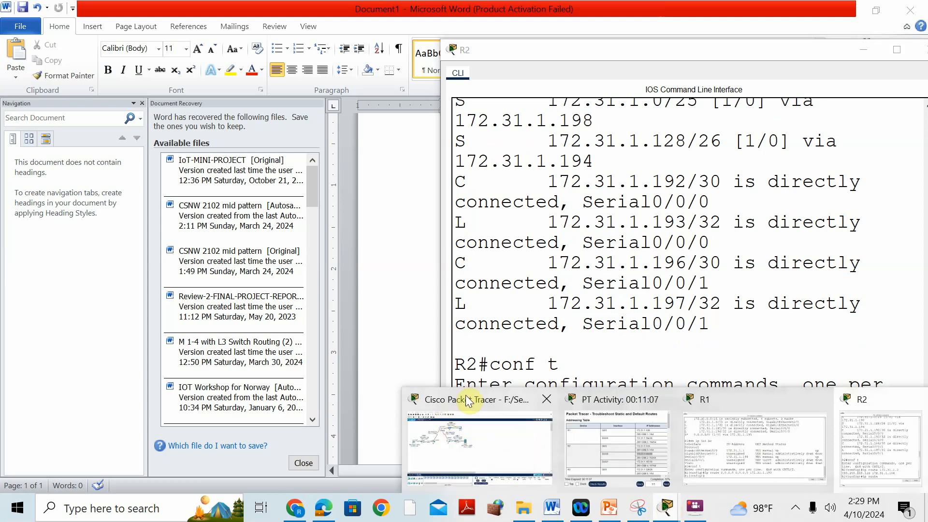
pyautogui.click(464, 399)
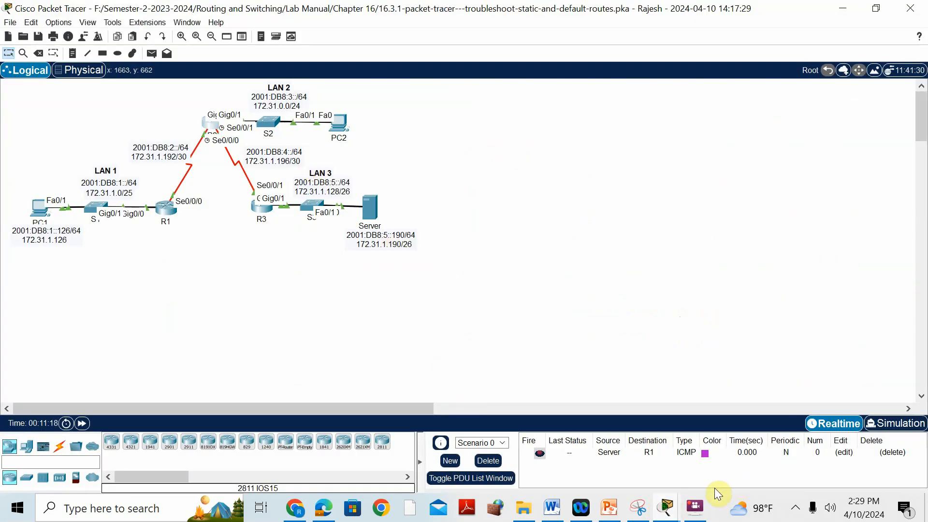
pyautogui.click(847, 400)
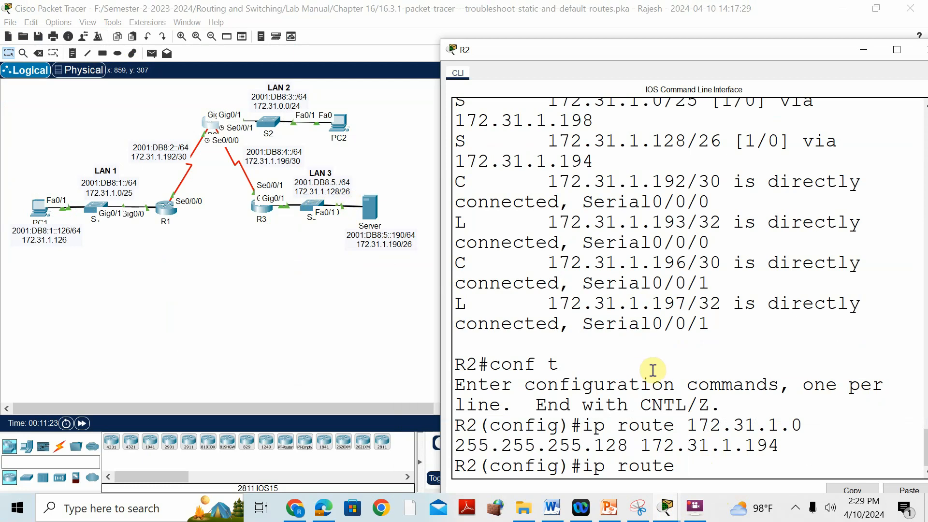
pyautogui.write('72.31.1.128 255')
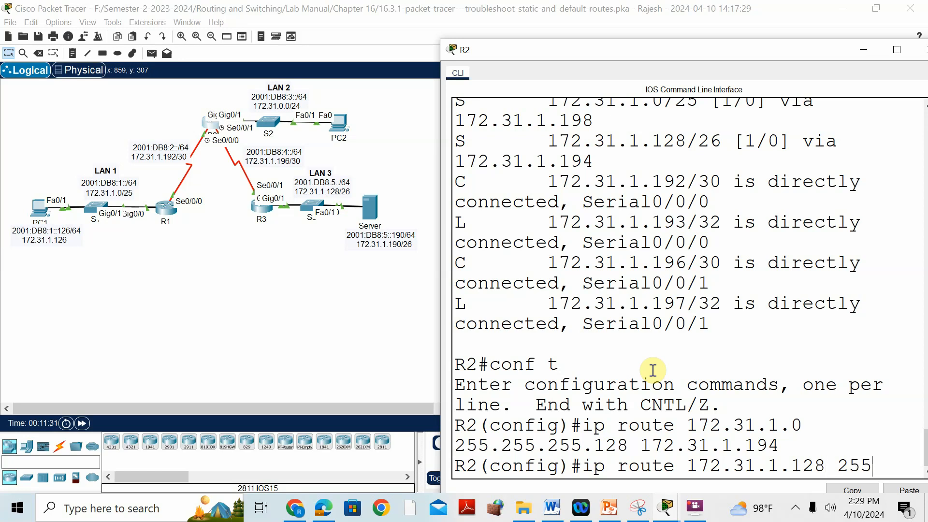
pyautogui.write('.255.255.192')
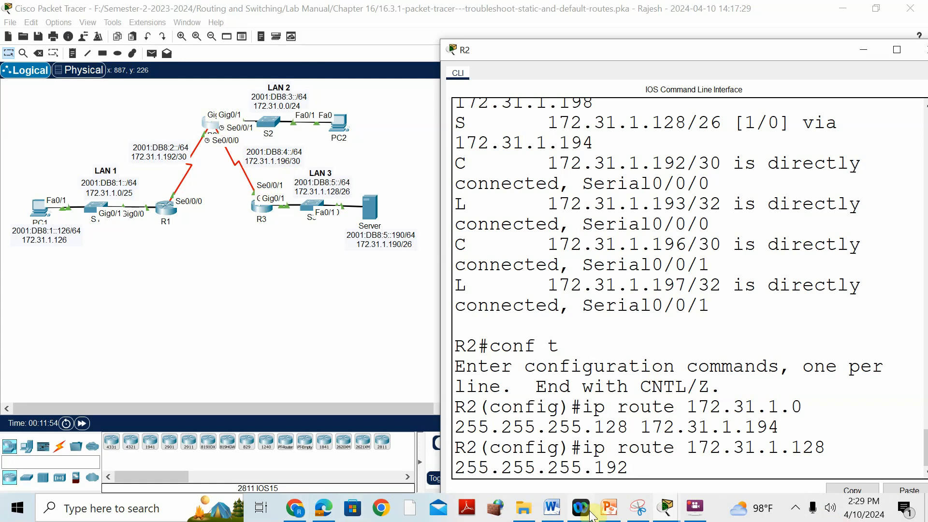
# Step: Complete R2's 172.31.1.128 route with next hop 172.31.1.198, copied from R3's S0/0/1 entry in the PDF's Addressing Table in Microsoft Edge
pyautogui.click(322, 510)
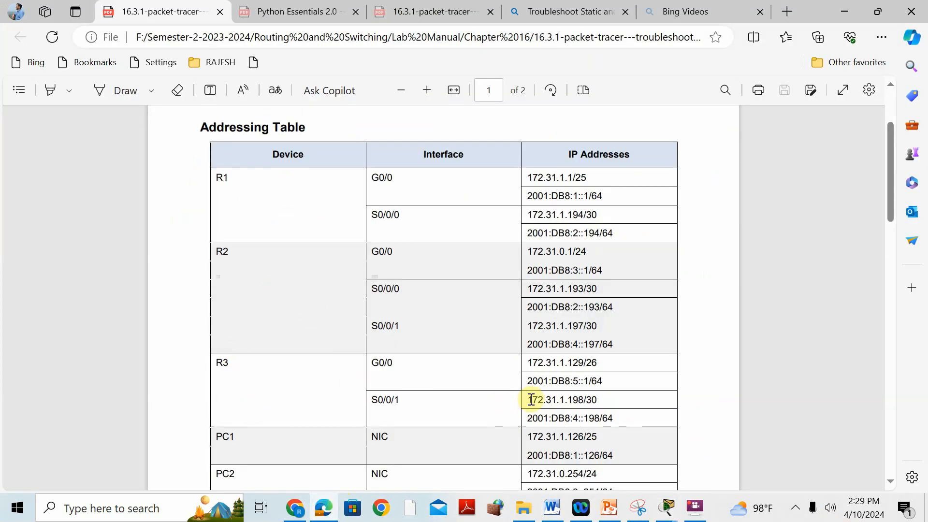
pyautogui.moveTo(527, 403); pyautogui.dragTo(581, 402)
pyautogui.rightClick(576, 401)
pyautogui.click(650, 202)
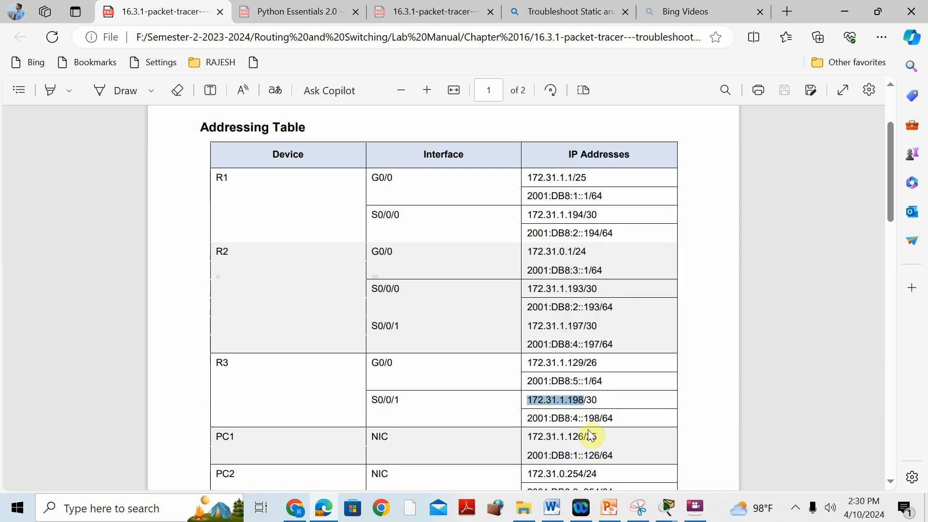
pyautogui.moveTo(668, 507)
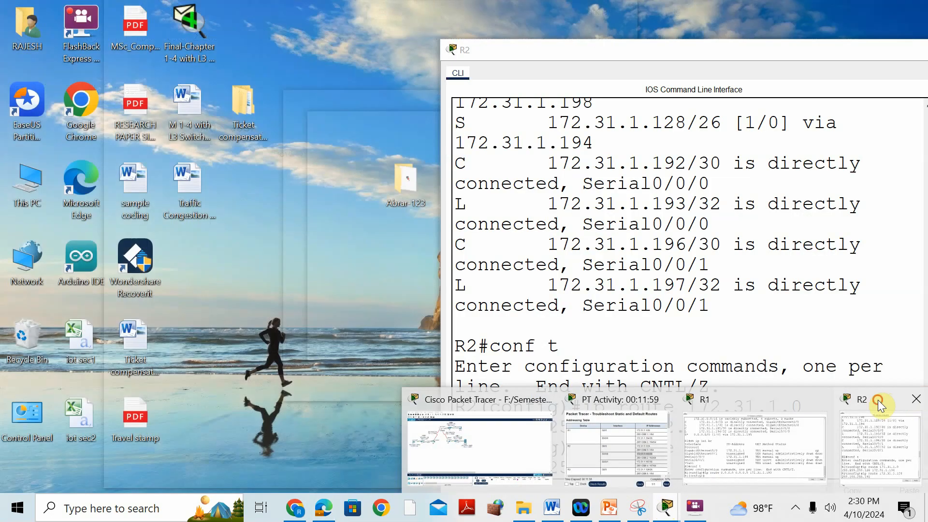
pyautogui.click(880, 407)
pyautogui.rightClick(676, 460)
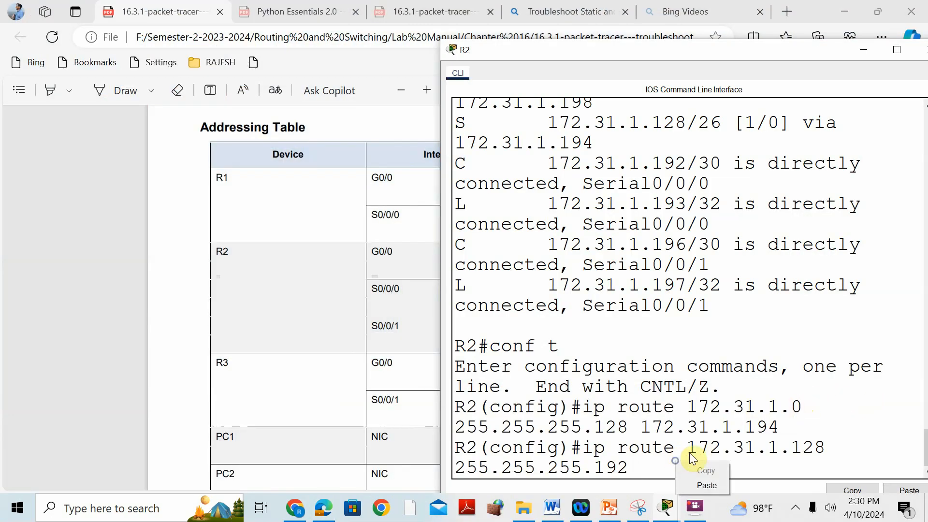
pyautogui.click(719, 486)
pyautogui.press('Return')
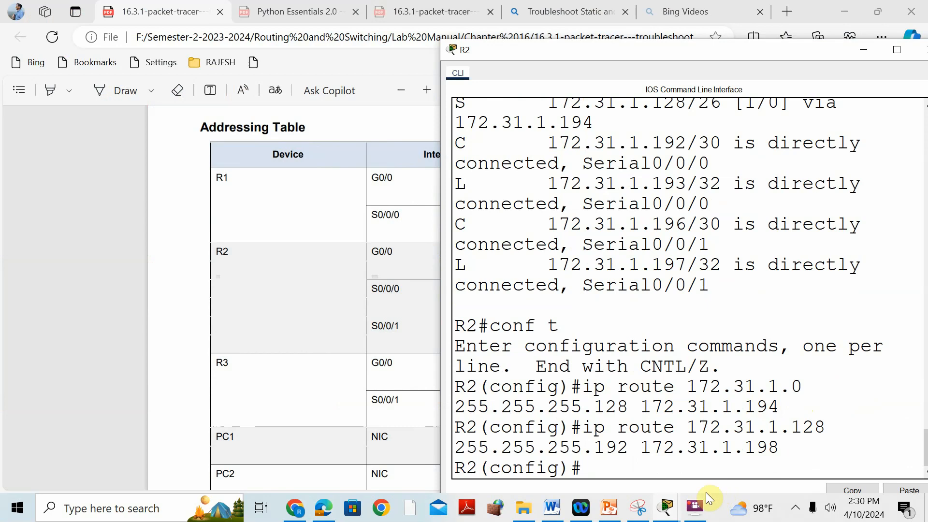
# Step: Check the activity's completion in the PT Activity window and return to the network topology
pyautogui.moveTo(666, 508)
pyautogui.click(610, 414)
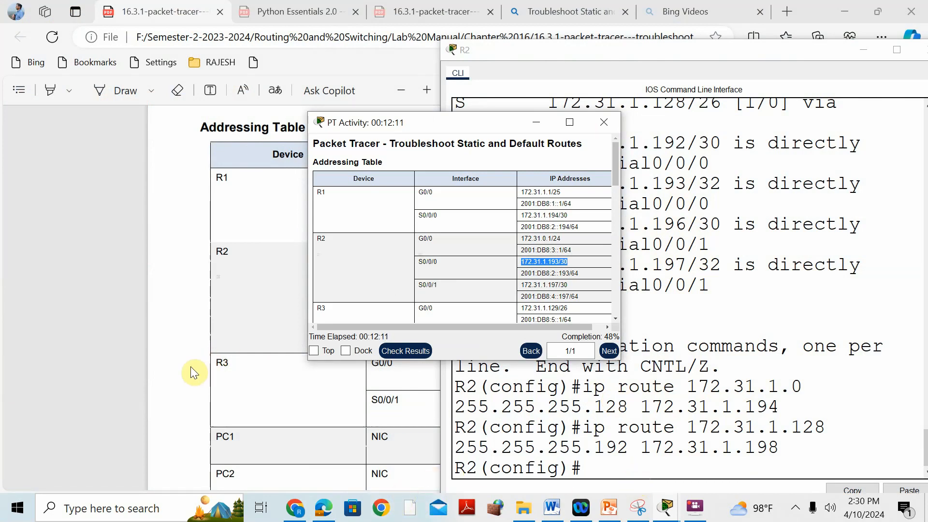
pyautogui.click(666, 513)
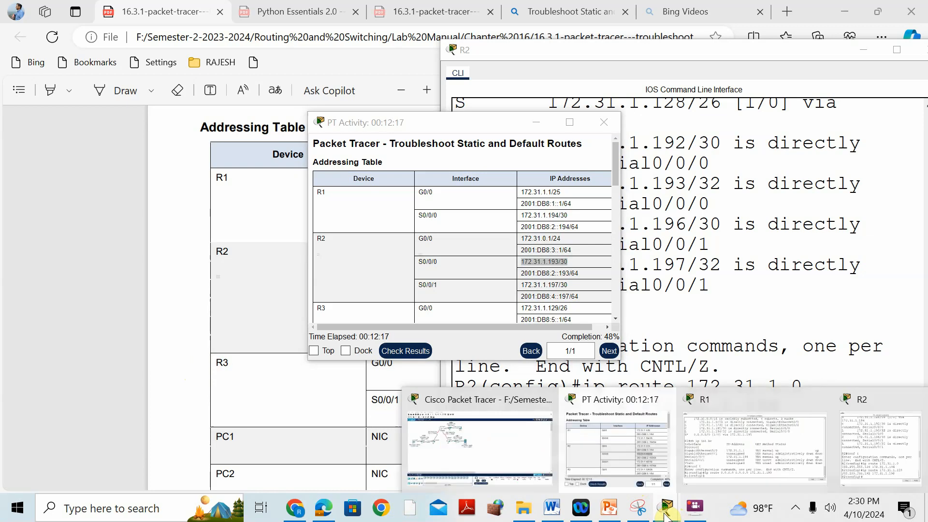
pyautogui.click(471, 399)
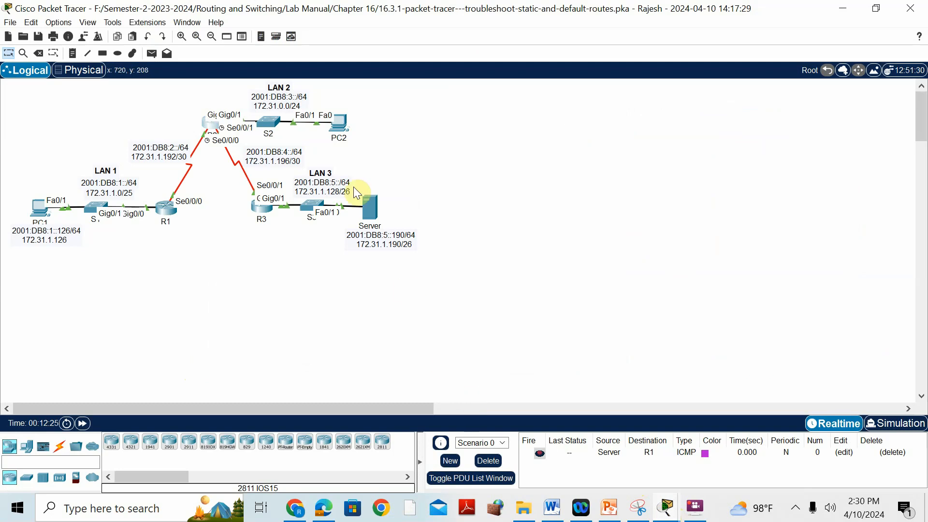
# Step: Open R3's CLI, enter privileged EXEC mode with en, and display its IPv4 routing table with sh ip route
pyautogui.click(259, 205)
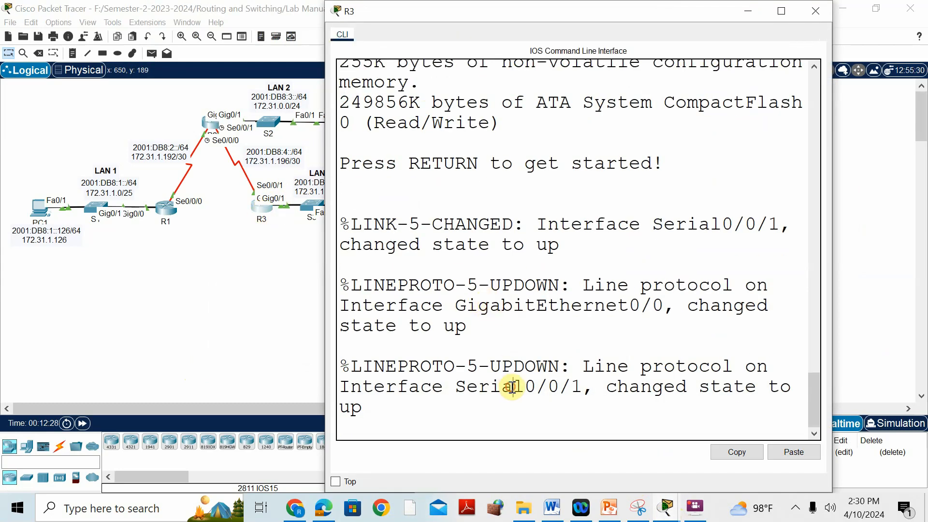
pyautogui.press('Return')
pyautogui.write('en')
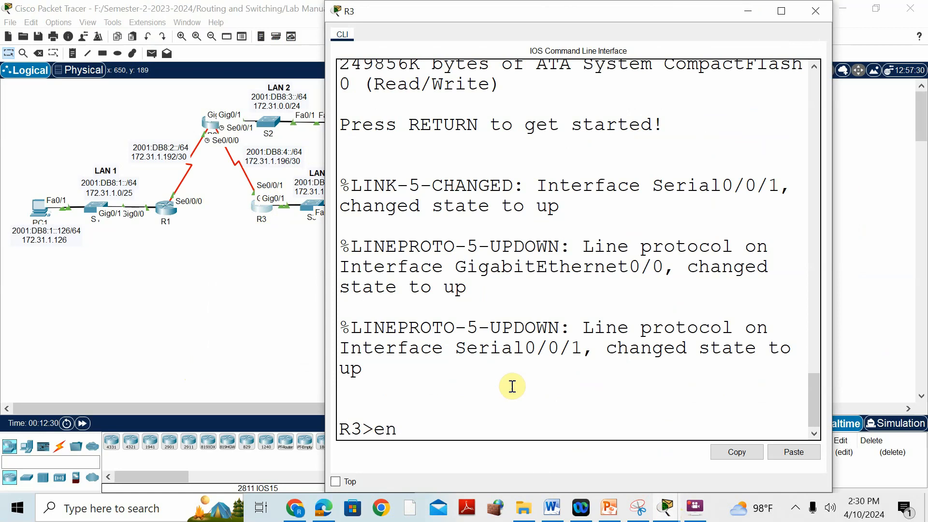
pyautogui.press('Return')
pyautogui.write('sh ip route')
pyautogui.press('Return')
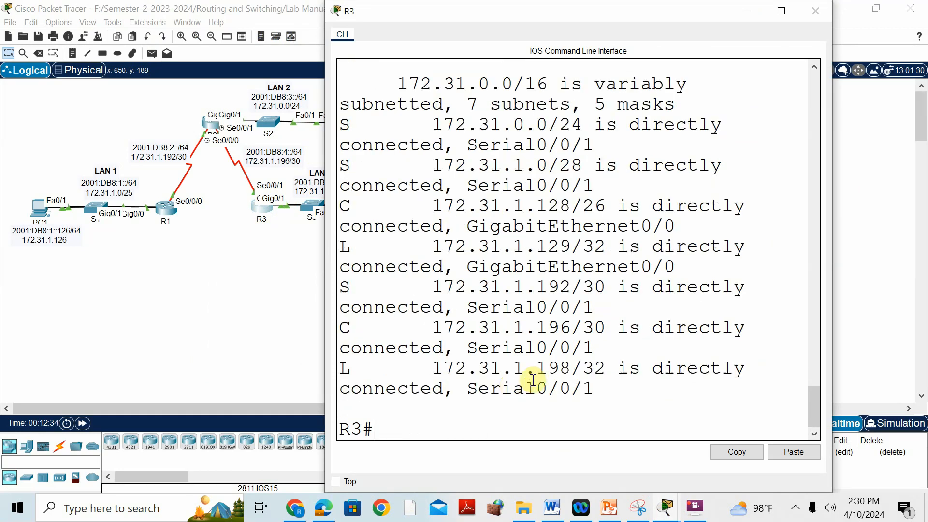
# Step: Review R3's static route to 172.31.0.0/24 alongside the LAN 2 network in the topology
pyautogui.click(782, 11)
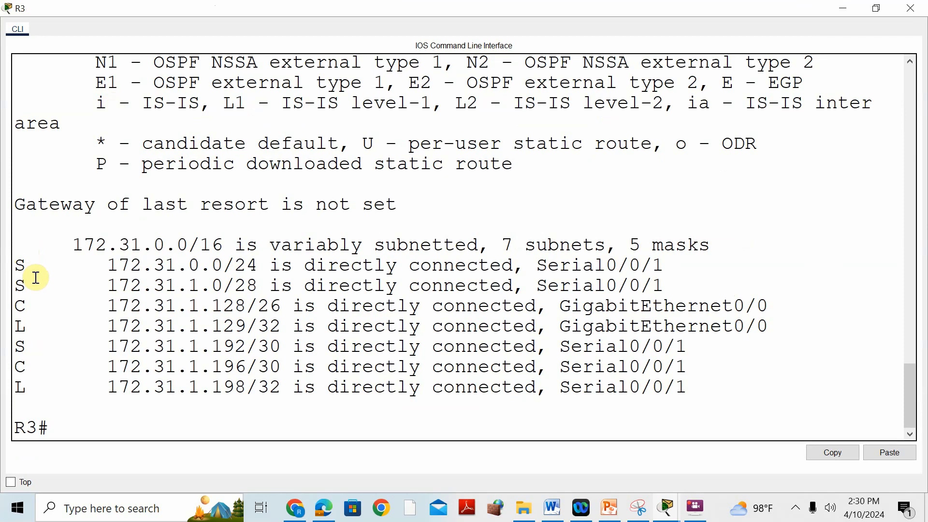
pyautogui.click(104, 265)
pyautogui.moveTo(104, 266); pyautogui.dragTo(226, 265)
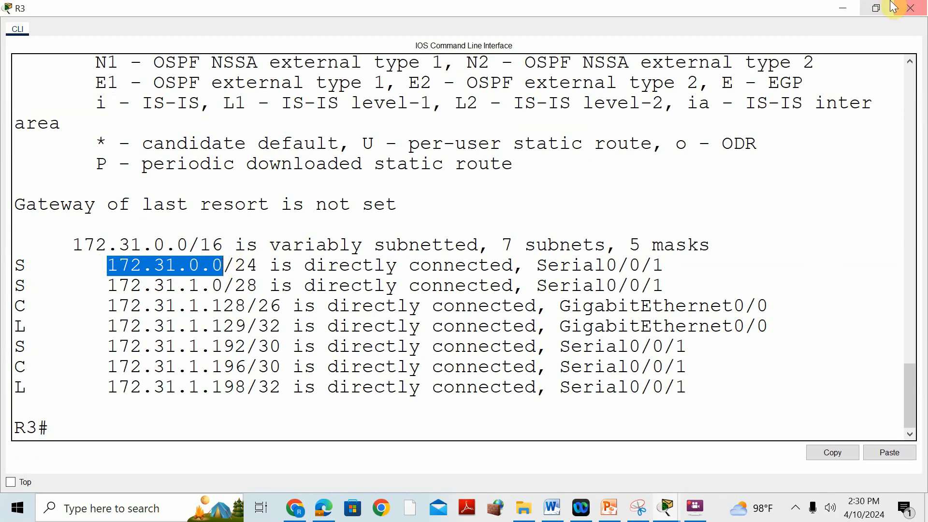
pyautogui.click(876, 9)
pyautogui.moveTo(561, 9); pyautogui.dragTo(715, 36)
pyautogui.scroll(-5, 788, 263)
pyautogui.scroll(-10, 786, 263)
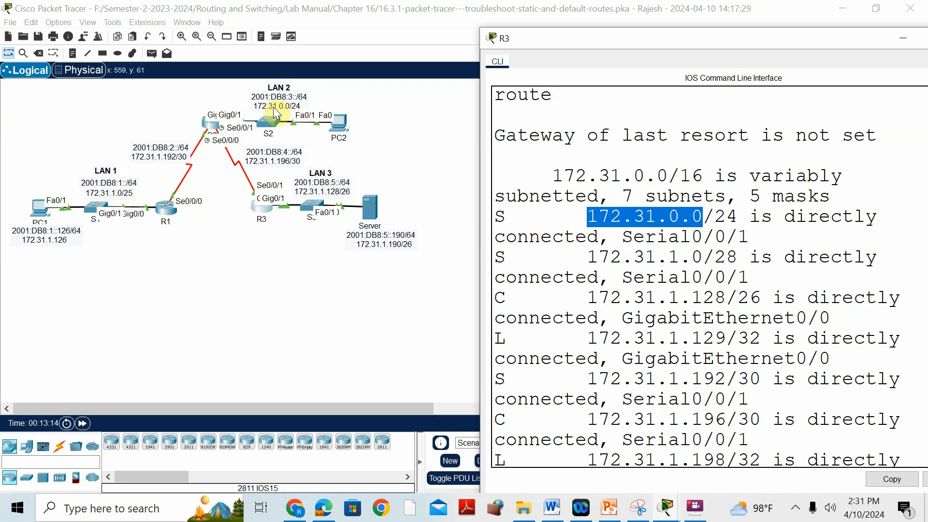
# Step: Compare R3's static routes to 172.31.1.0/28 and 172.31.1.192/30 with the network prefixes labelled in the topology
pyautogui.moveTo(587, 257); pyautogui.dragTo(739, 255)
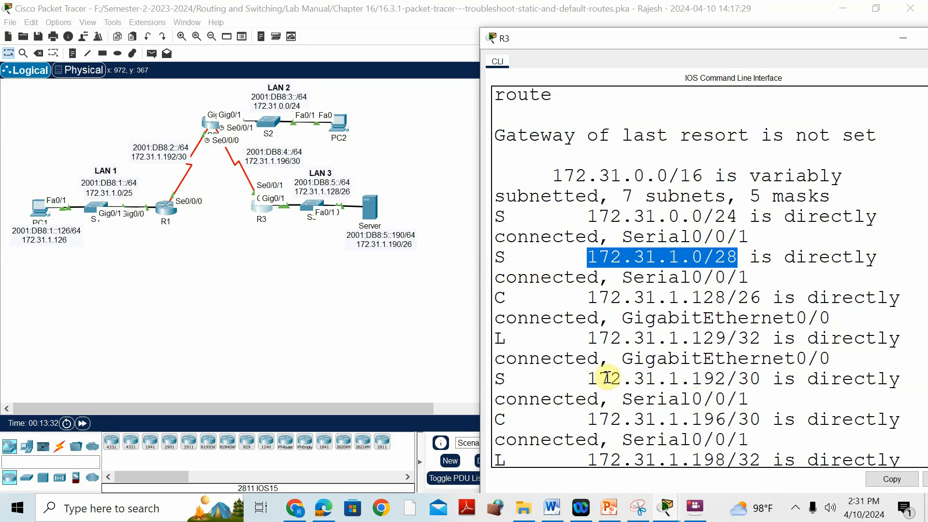
pyautogui.moveTo(587, 379); pyautogui.dragTo(763, 380)
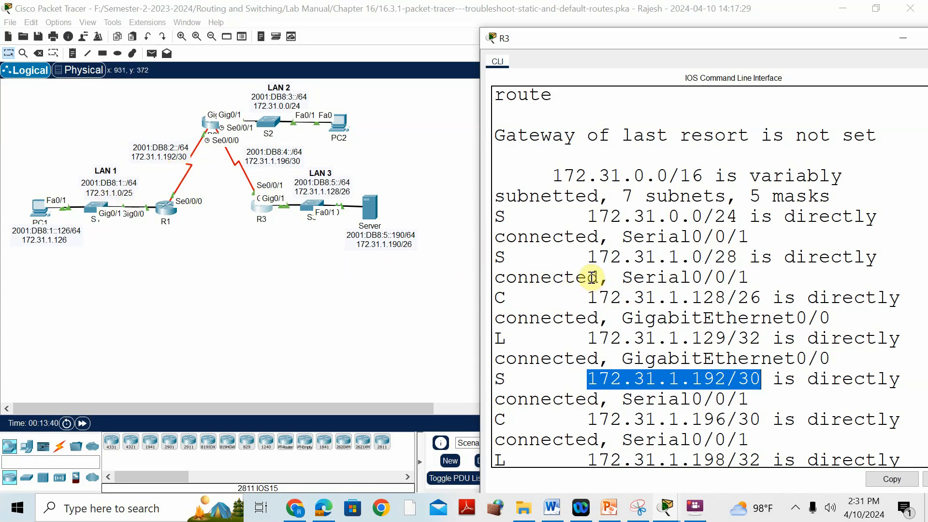
pyautogui.click(591, 259)
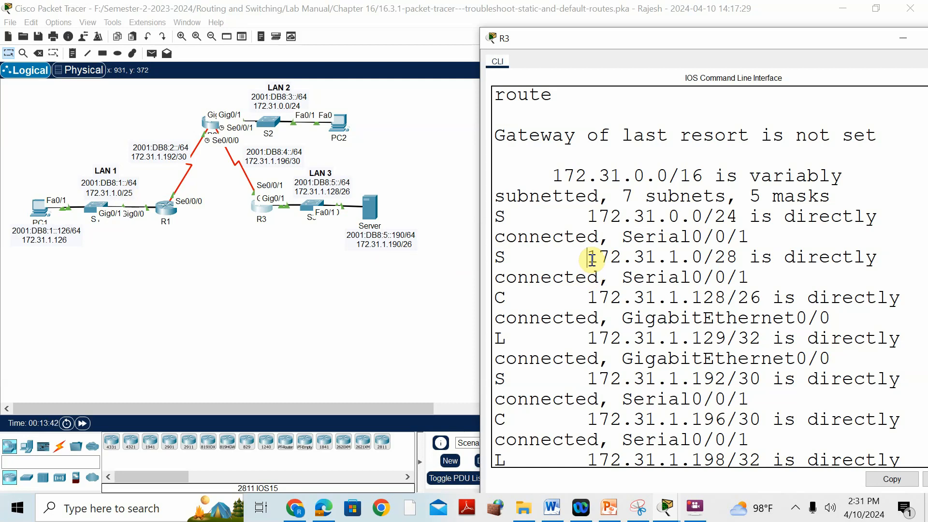
pyautogui.moveTo(590, 259); pyautogui.dragTo(738, 258)
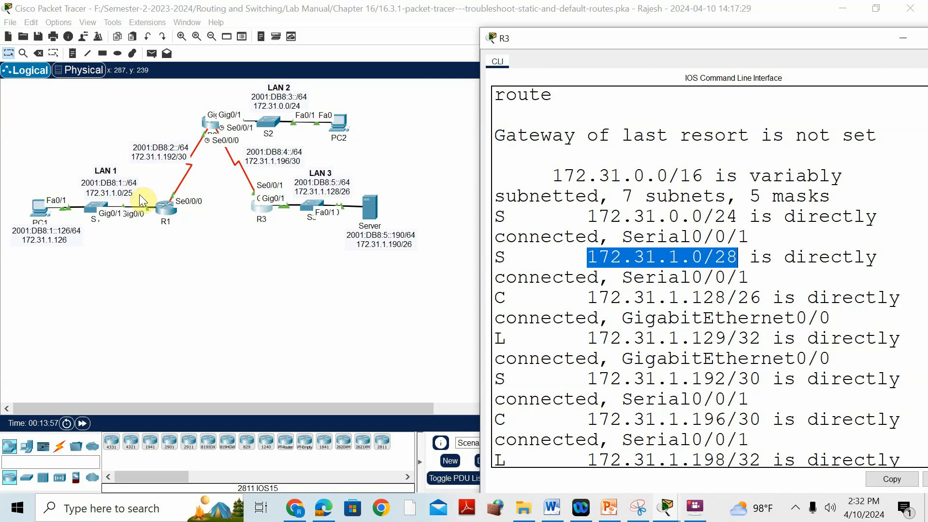
# Step: Look up the mask correction for R3's IPv4 route to LAN 1 in Word's solution table and check LAN 1's prefix in the topology
pyautogui.click(549, 514)
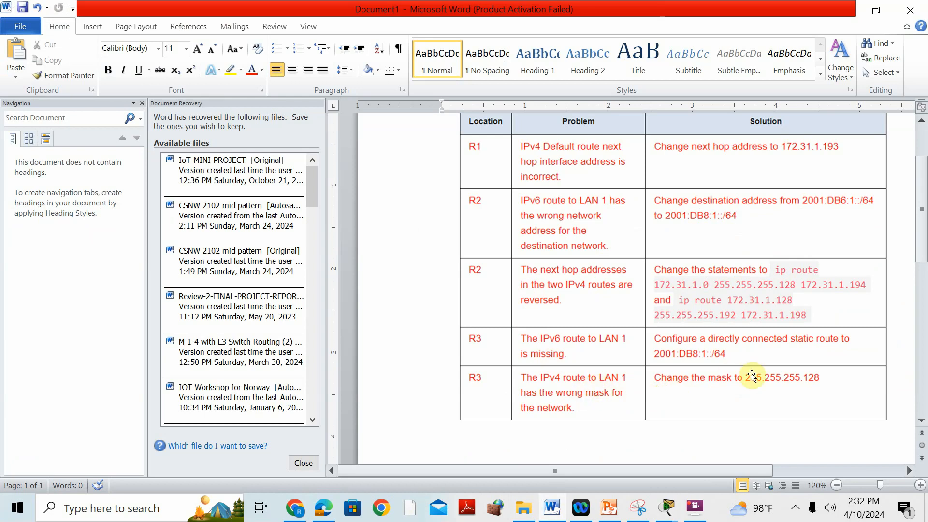
pyautogui.click(669, 510)
pyautogui.click(880, 416)
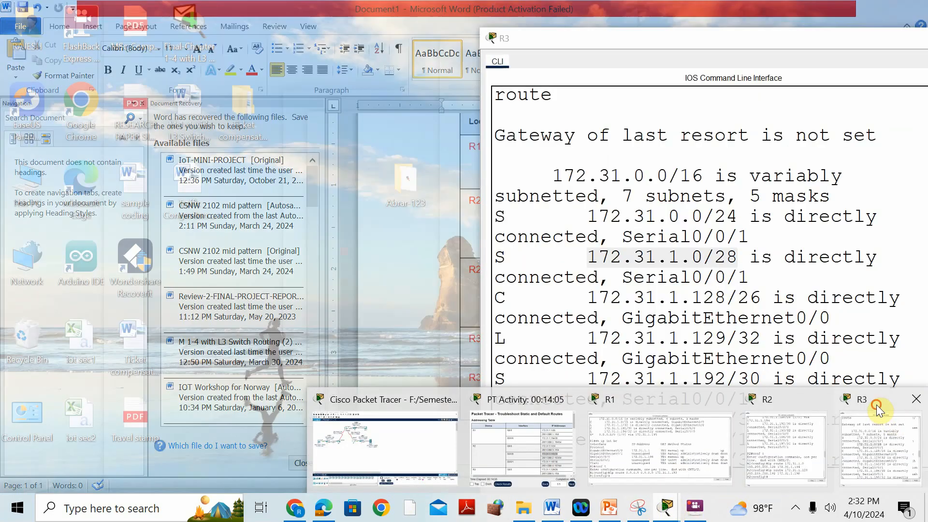
pyautogui.click(667, 508)
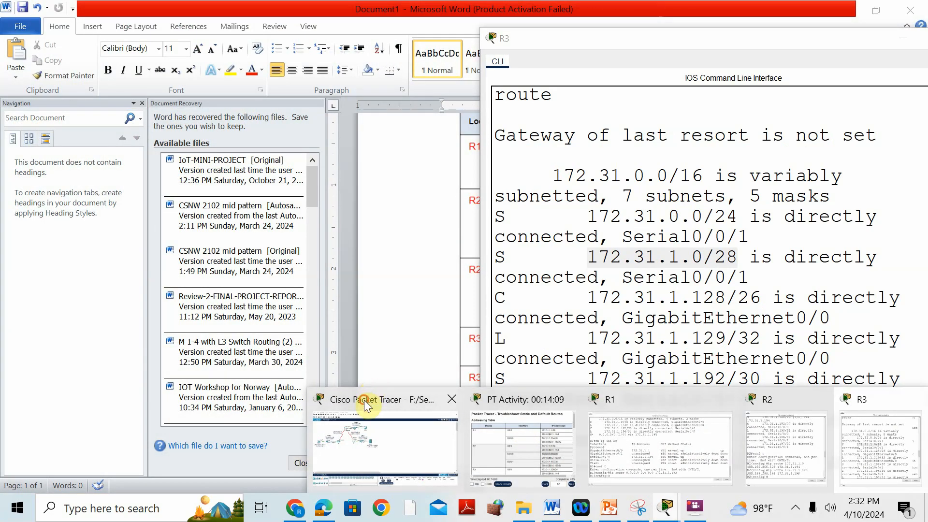
pyautogui.click(365, 398)
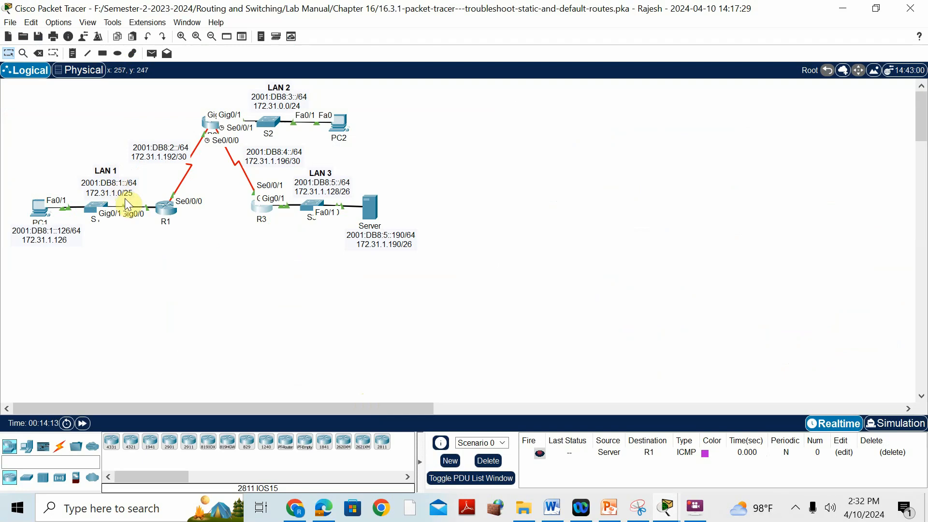
# Step: Reopen R3's CLI and enter global configuration mode with conf t
pyautogui.moveTo(639, 514)
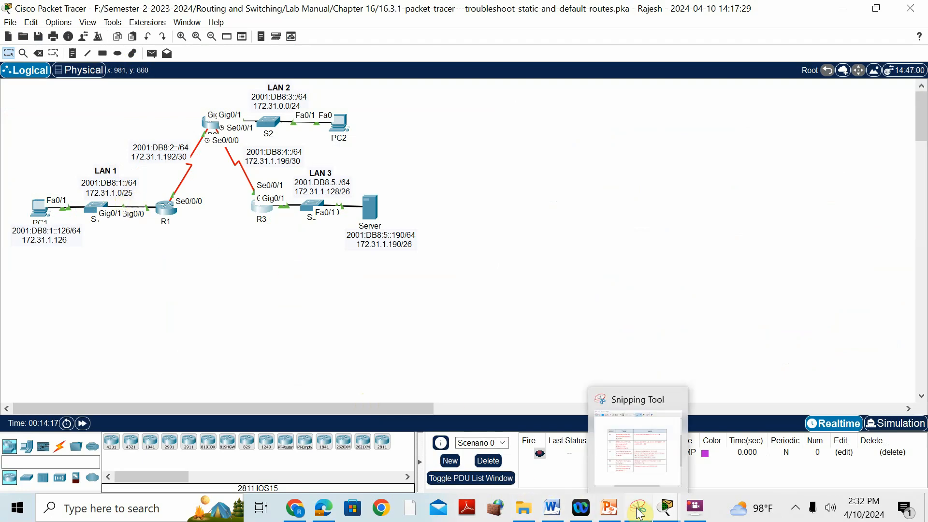
pyautogui.click(259, 213)
pyautogui.scroll(-2, 749, 422)
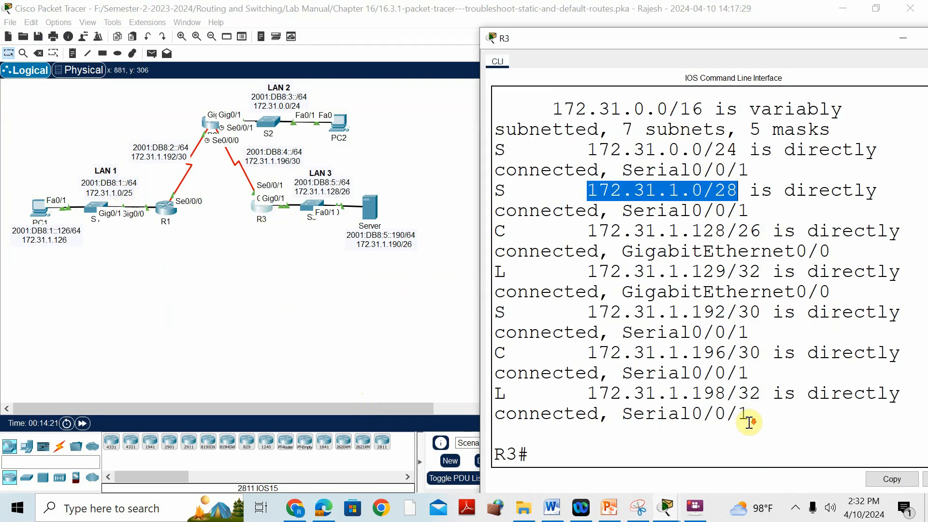
pyautogui.click(534, 459)
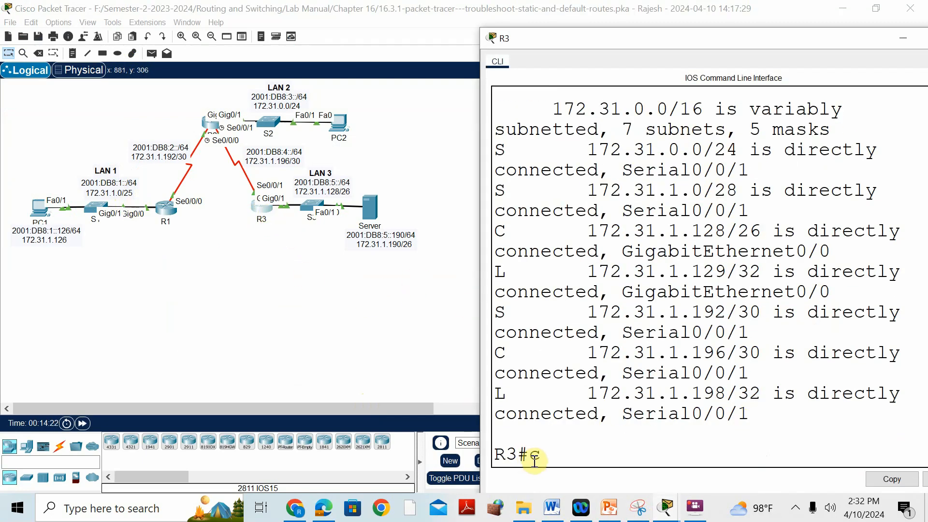
pyautogui.write('conf t')
pyautogui.press('Return')
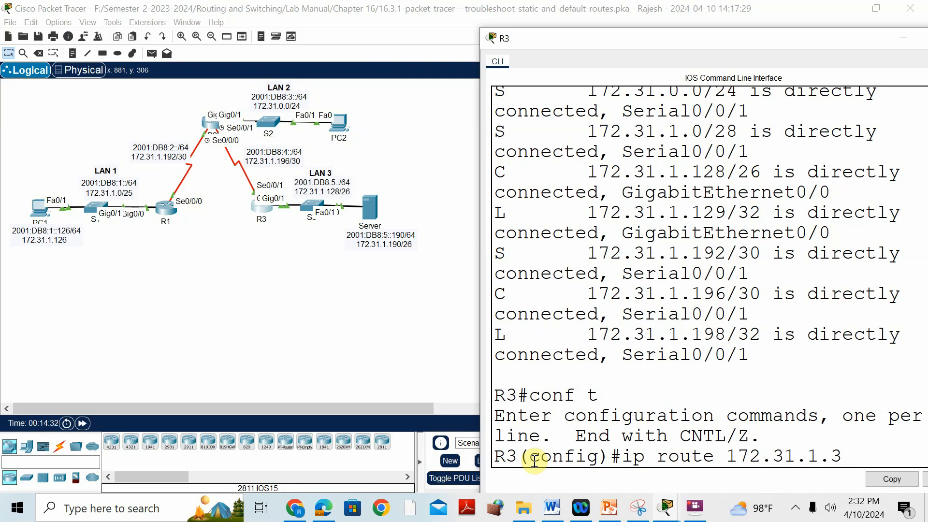
# Step: Try to add an IPv4 static route on R3 with ip route 172.31.1.3 255.255.255.128 serial 0/0/1
pyautogui.write('255.255.255.128')
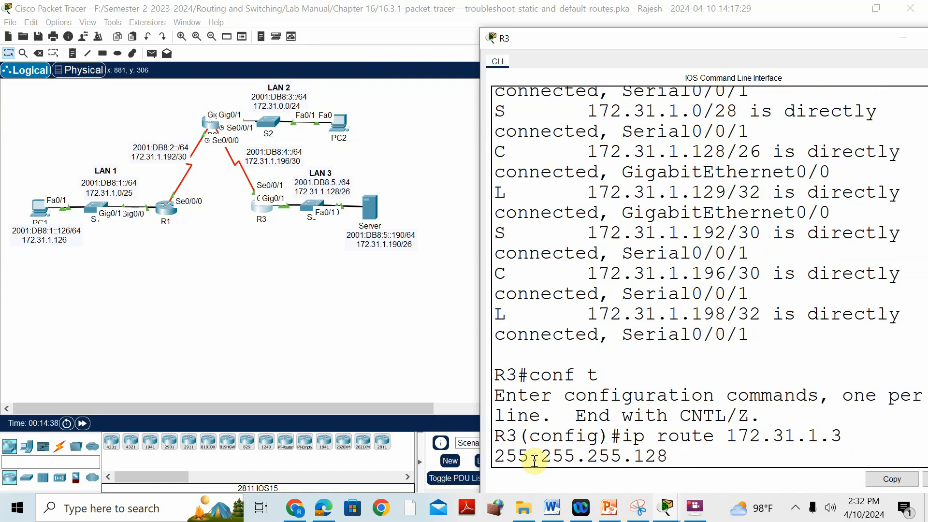
pyautogui.write(' se')
pyautogui.press('Tab')
pyautogui.write('0/0')
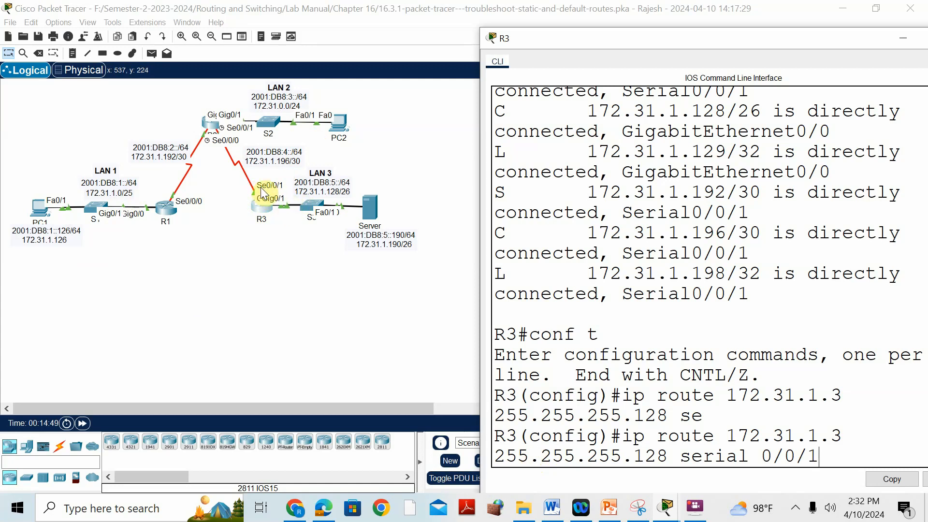
pyautogui.press('Return')
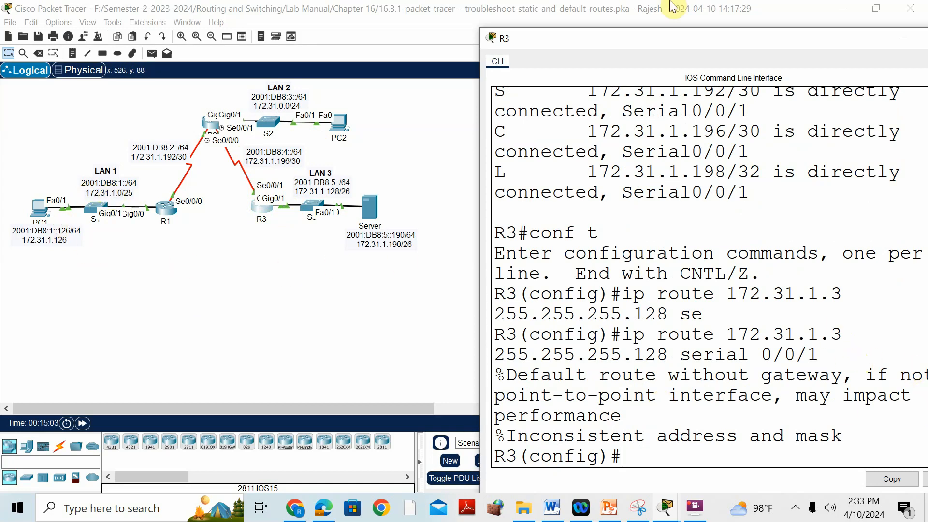
# Step: Correct the destination in R3's static route command and enter ip route 172.31.1.0 255.255.255.128 serial 0/0/1
pyautogui.moveTo(759, 36); pyautogui.dragTo(586, 33)
pyautogui.click(762, 36)
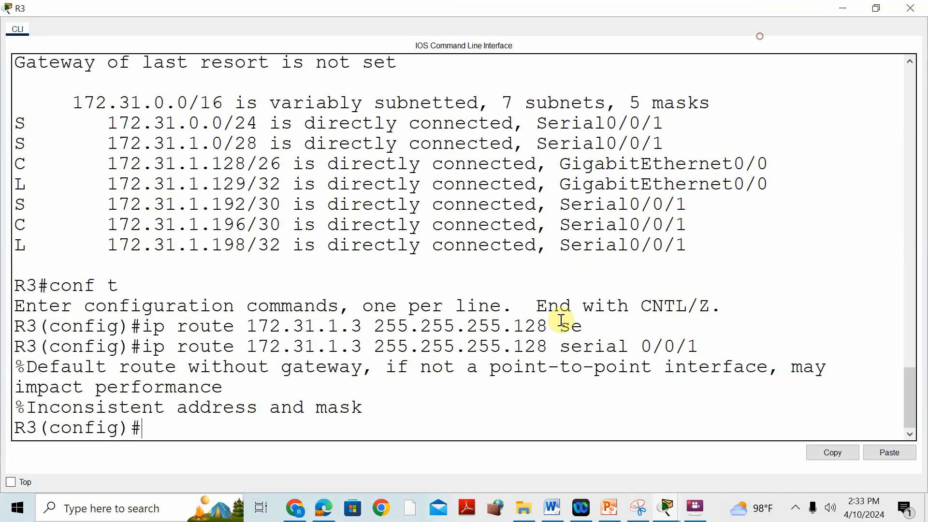
pyautogui.press('Up')
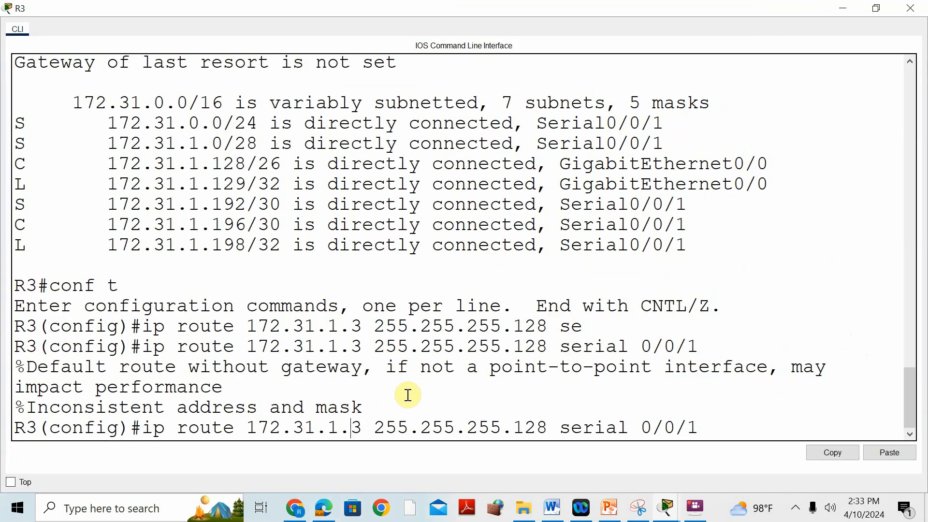
pyautogui.press('BackSpace')
pyautogui.write('0')
pyautogui.press('Return')
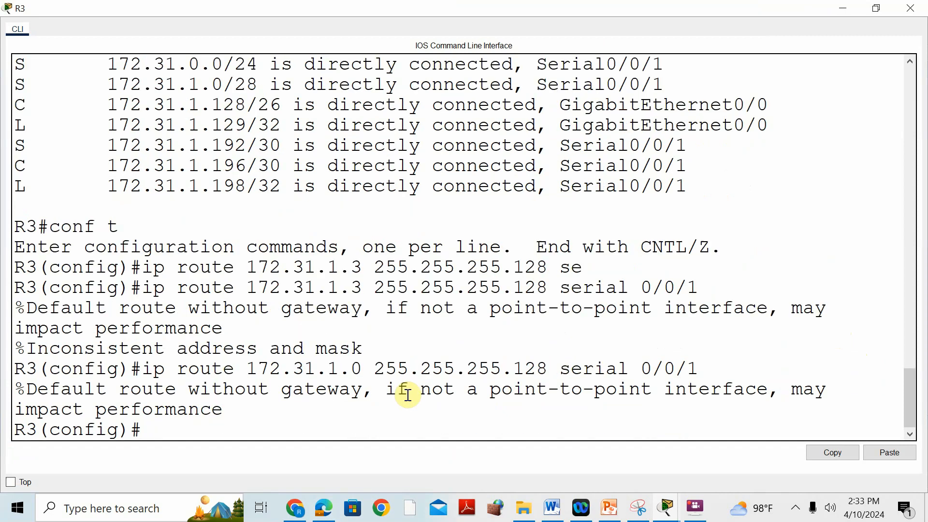
# Step: Check the completion percentage in the PT Activity window
pyautogui.click(668, 513)
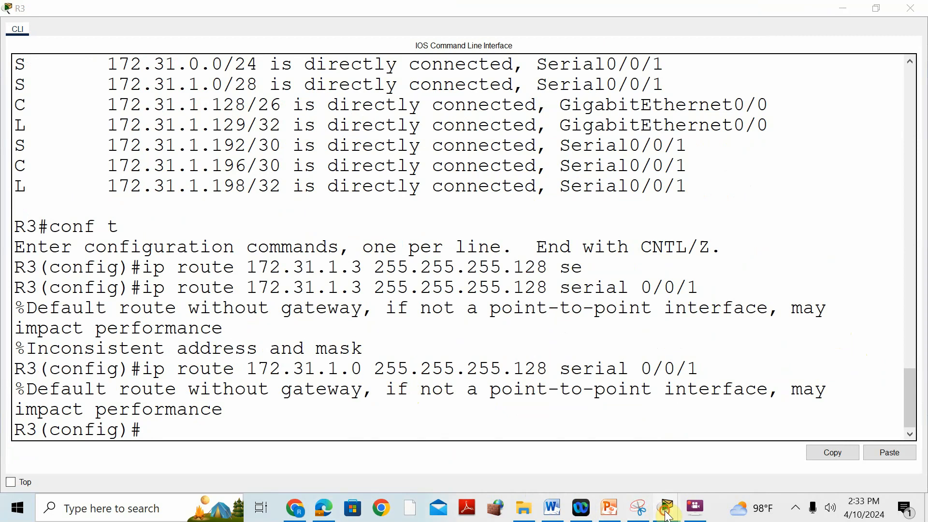
pyautogui.click(435, 397)
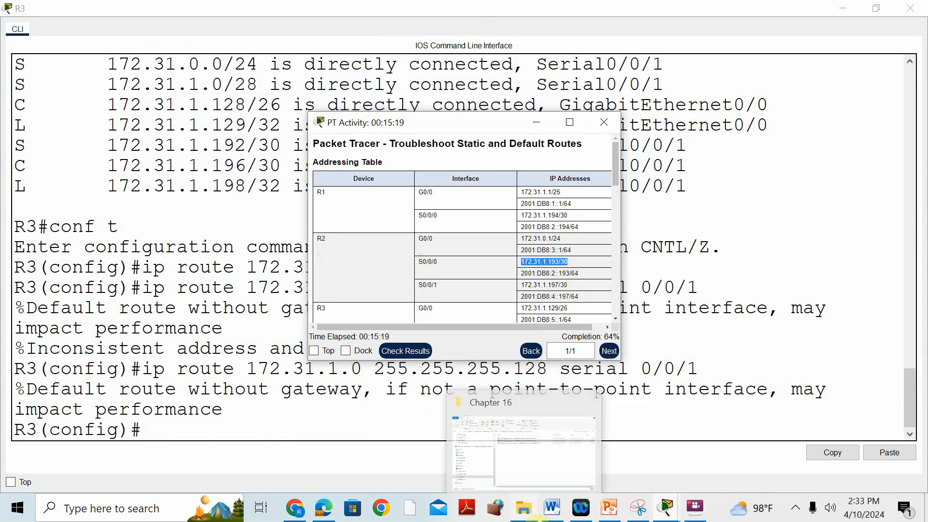
pyautogui.click(726, 360)
pyautogui.click(666, 507)
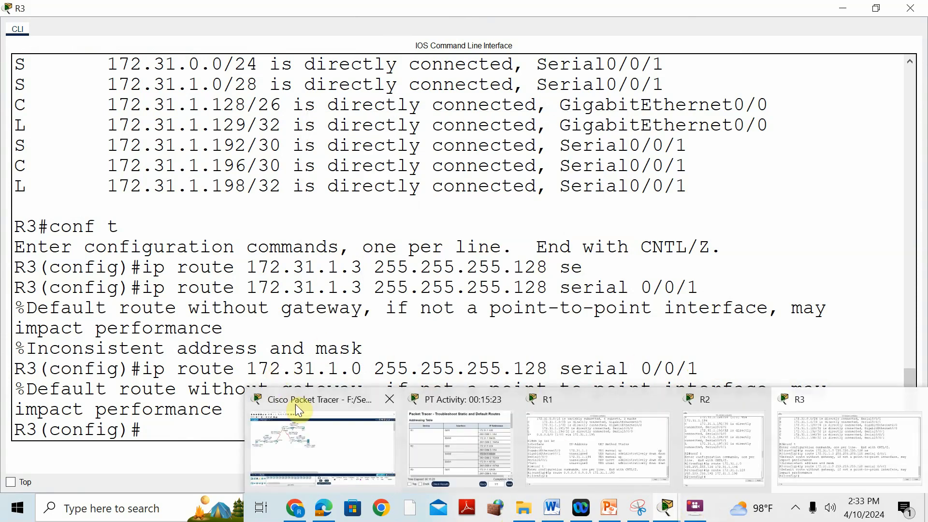
# Step: Open R1's CLI from the topology, leave configuration mode with end, and display its full IPv6 routing table with sh ipv6 route
pyautogui.click(297, 406)
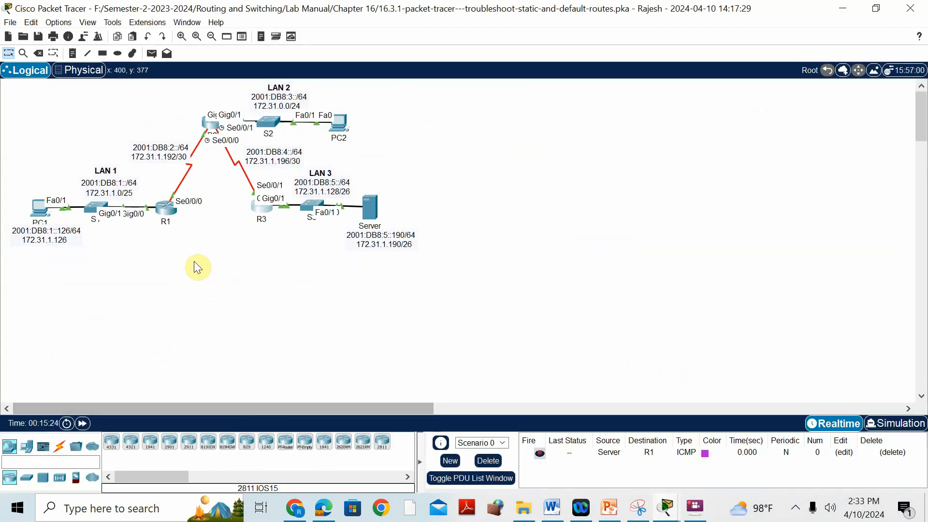
pyautogui.click(169, 210)
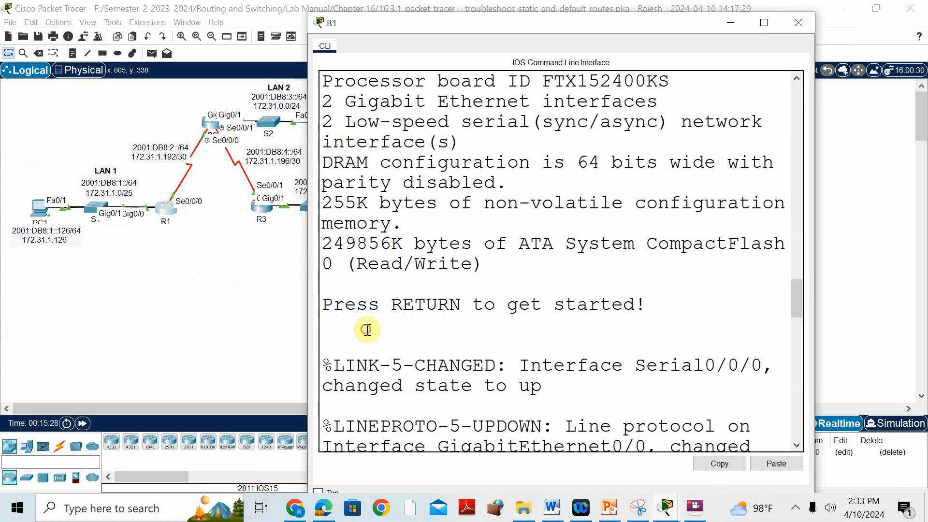
pyautogui.press('Return')
pyautogui.write('end')
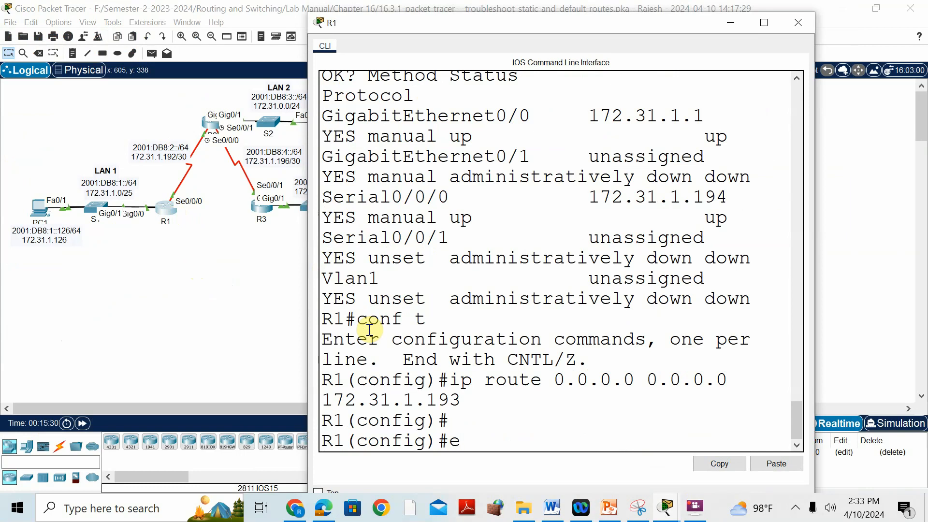
pyautogui.press('Return')
pyautogui.press('Return')
pyautogui.write('sh ipv')
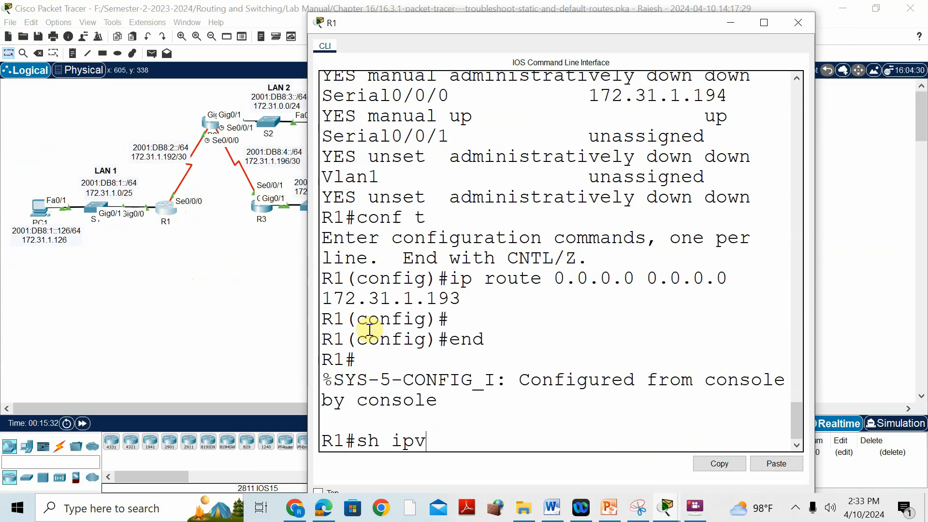
pyautogui.write('6 route')
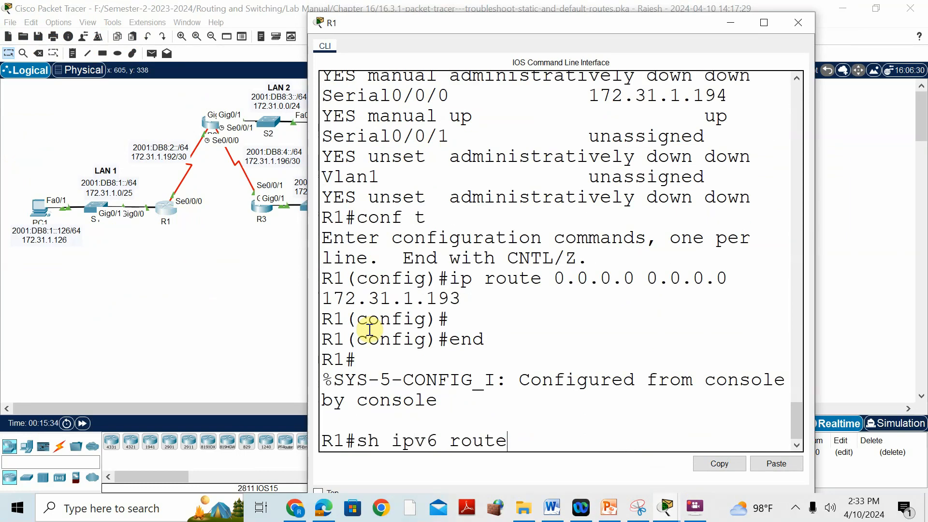
pyautogui.press('Return')
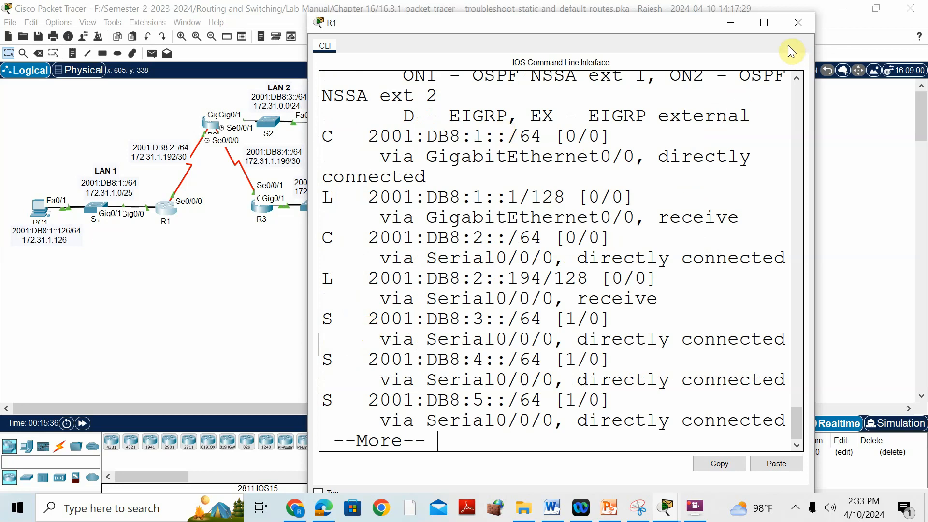
pyautogui.click(764, 23)
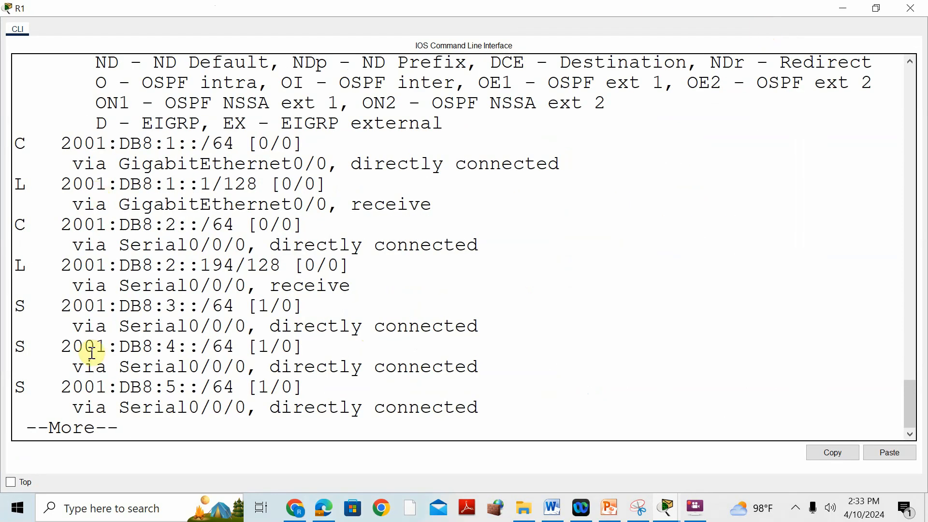
pyautogui.press('space')
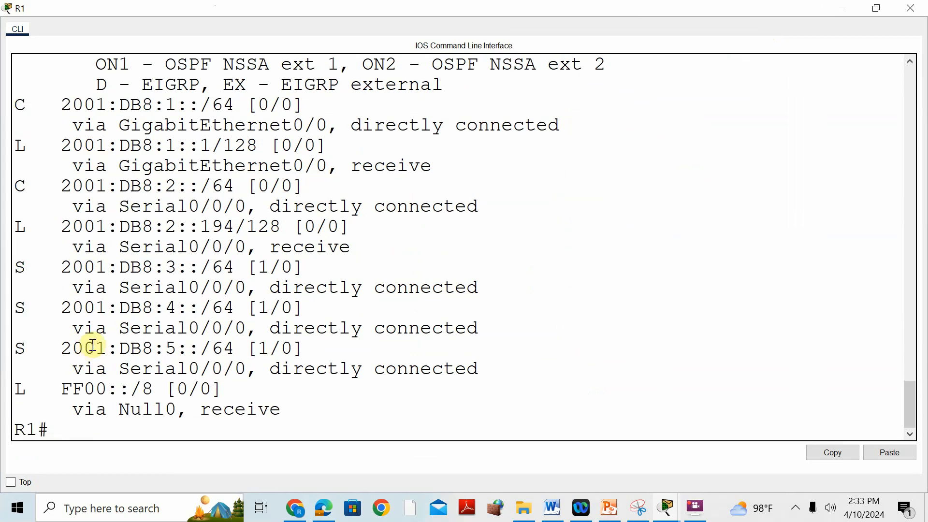
# Step: Compare R1's static IPv6 routes to 2001:DB8:3::/64, 2001:DB8:4::/64 and 2001:DB8:5::/64 with the networks labelled in the topology
pyautogui.moveTo(19, 267); pyautogui.dragTo(497, 375)
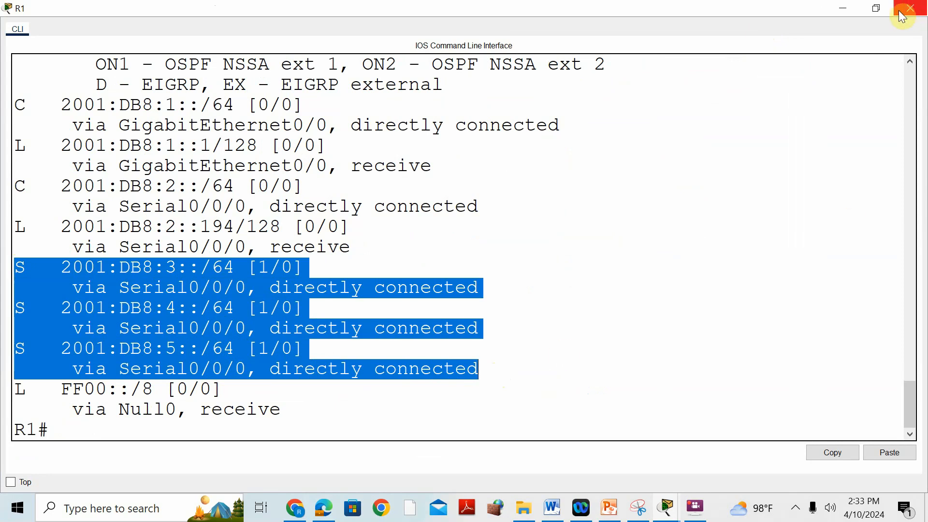
pyautogui.click(876, 8)
pyautogui.moveTo(602, 14); pyautogui.dragTo(602, 23)
pyautogui.scroll(-8, 739, 145)
pyautogui.scroll(-12, 750, 163)
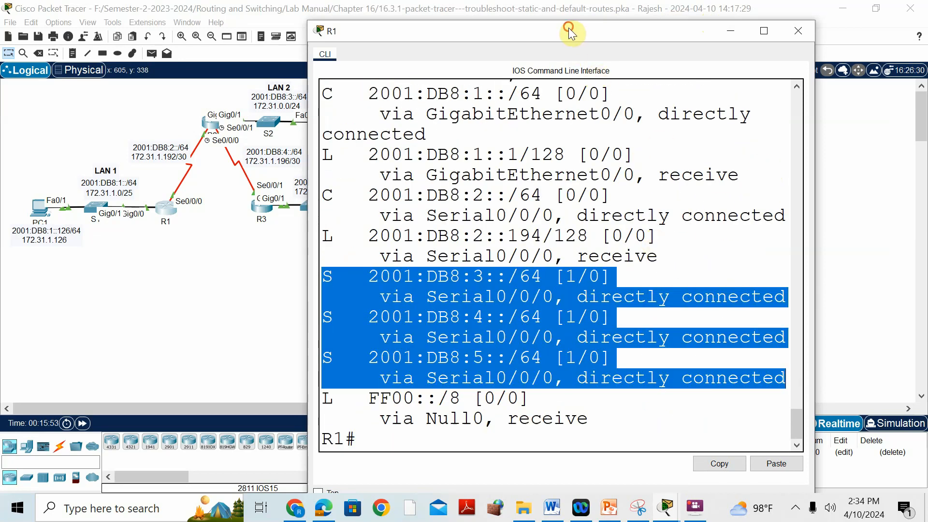
pyautogui.moveTo(570, 28); pyautogui.dragTo(750, 21)
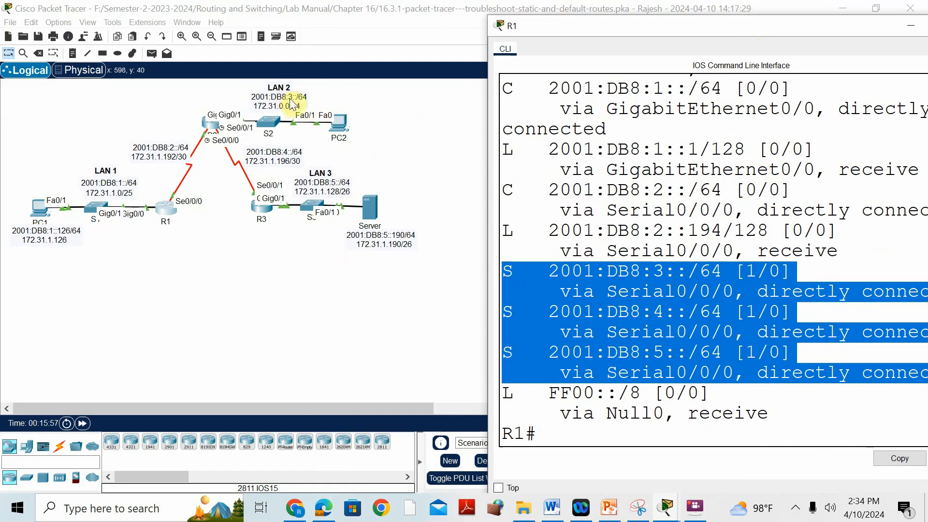
pyautogui.moveTo(730, 22); pyautogui.dragTo(644, 20)
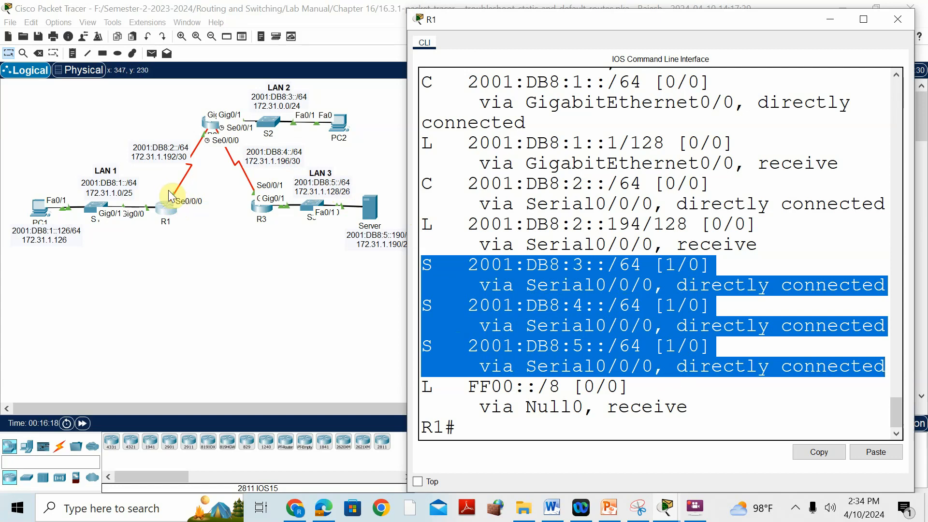
# Step: Open R2's CLI, return to privileged mode, and display its full IPv6 routing table with sh ipv6 route
pyautogui.click(210, 126)
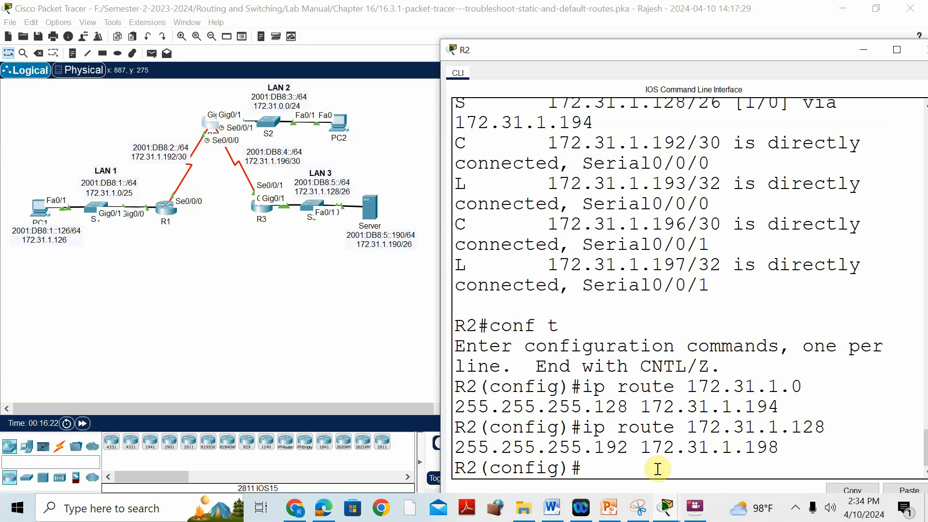
pyautogui.press('Return')
pyautogui.write('sh ipv6 route')
pyautogui.press('Return')
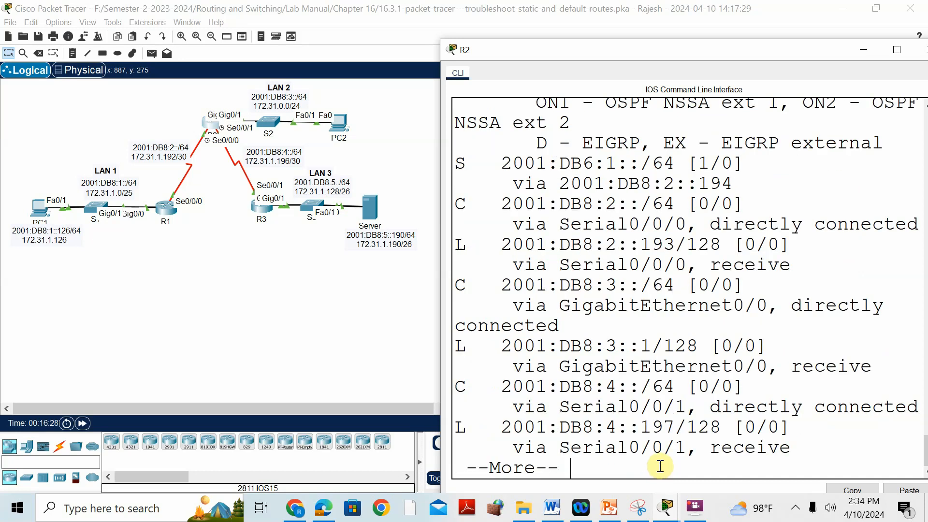
pyautogui.moveTo(806, 48); pyautogui.dragTo(773, 42)
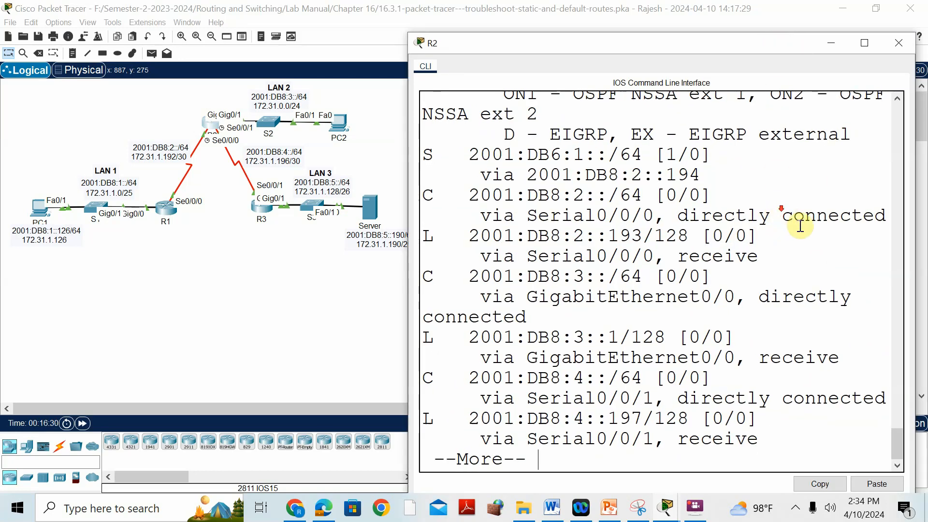
pyautogui.click(865, 42)
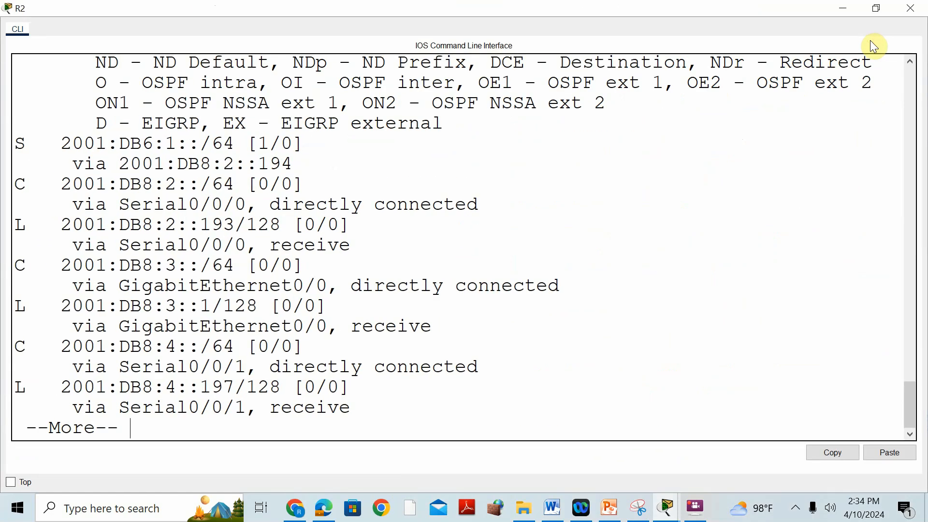
pyautogui.press('Return')
pyautogui.press('space')
pyautogui.press('Return')
pyautogui.press('Return')
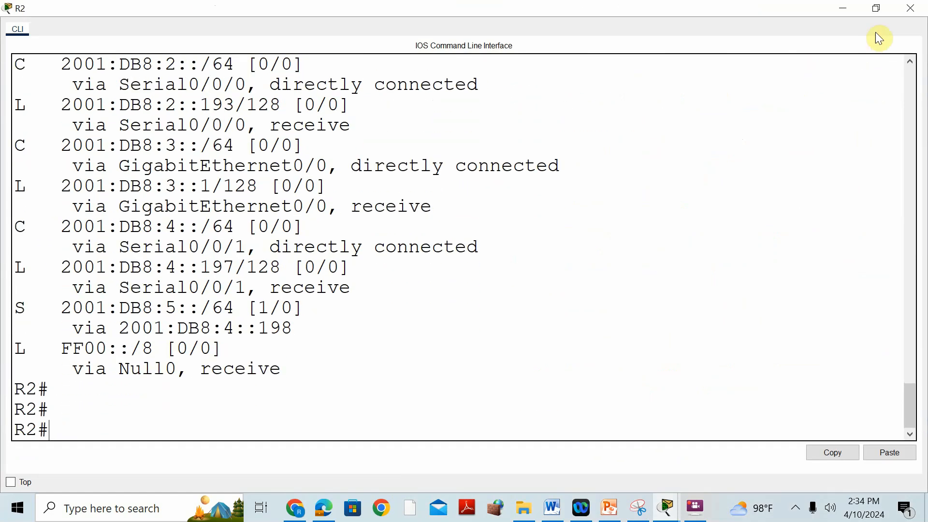
# Step: Examine R2's static IPv6 routes and their next hops beside the LAN prefixes in the topology
pyautogui.click(876, 10)
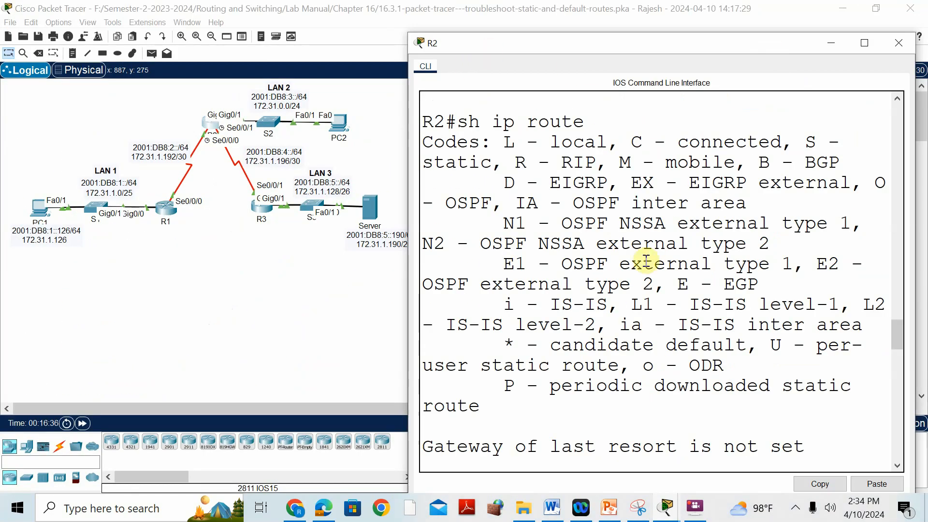
pyautogui.scroll(-3, 677, 257)
pyautogui.scroll(-15, 682, 267)
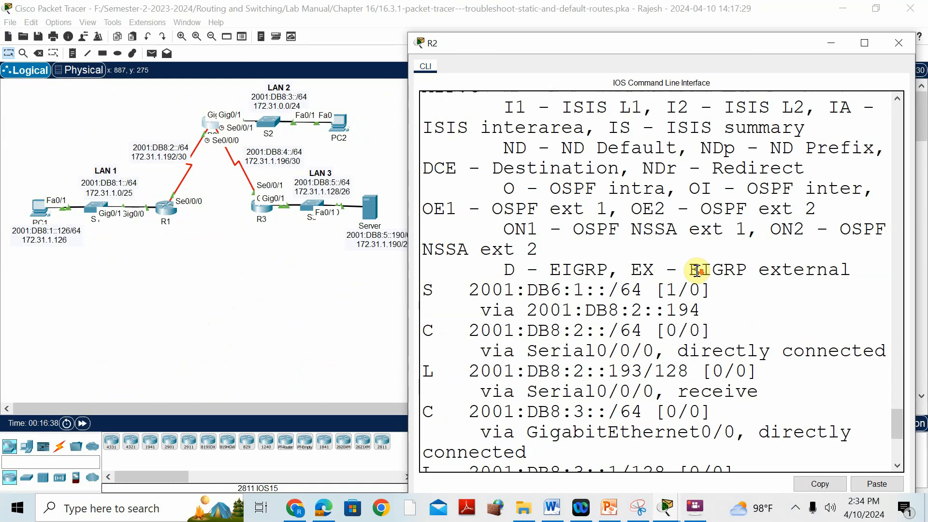
pyautogui.scroll(-1, 696, 269)
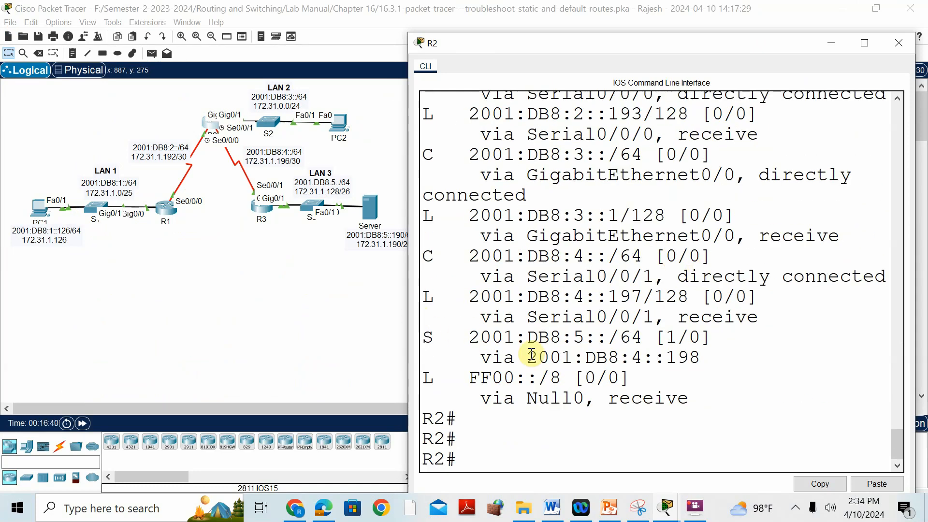
pyautogui.scroll(1, 532, 355)
pyautogui.scroll(3, 533, 355)
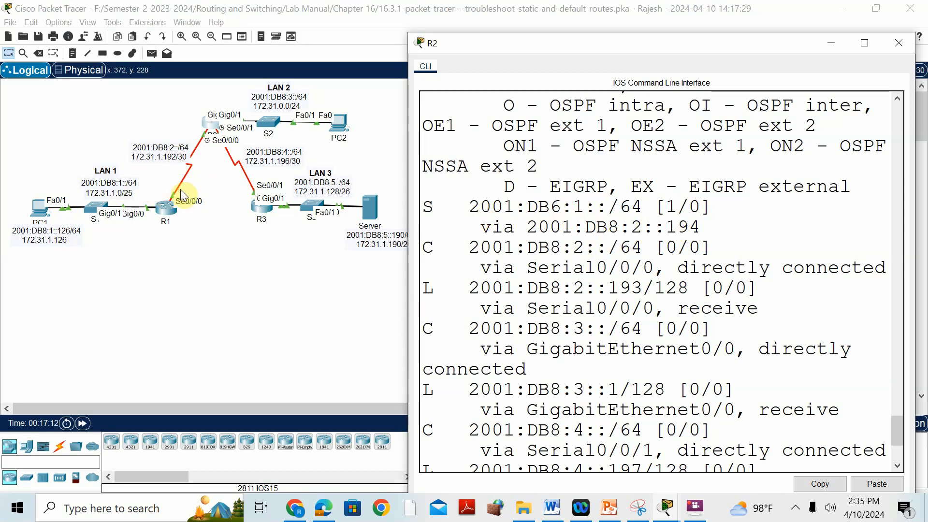
# Step: Look up the routers' IPv6 interface addresses in the PDF addressing table in Edge, then return to R2's routing table
pyautogui.click(320, 509)
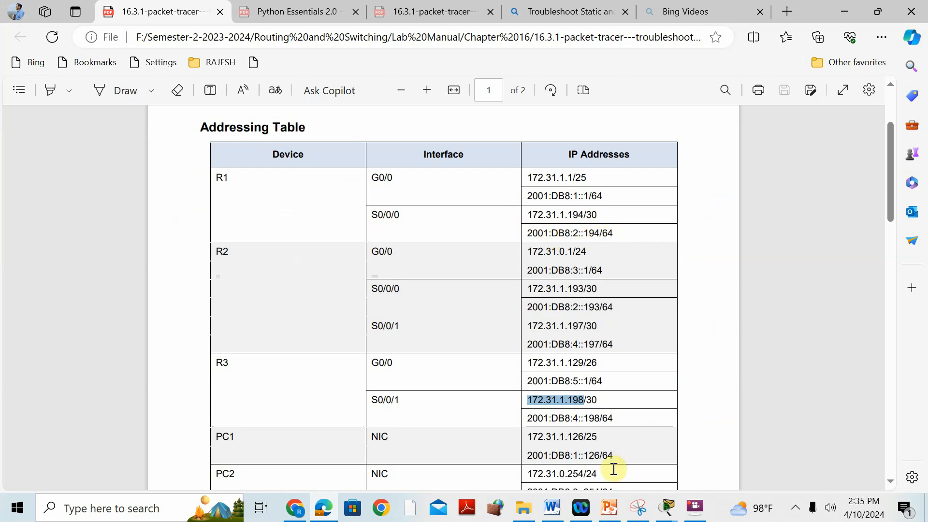
pyautogui.moveTo(665, 507)
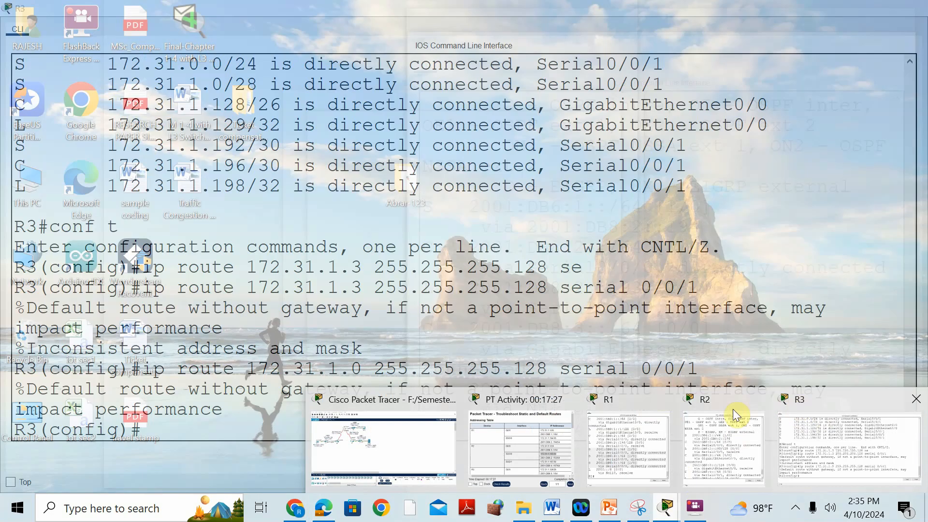
pyautogui.click(733, 409)
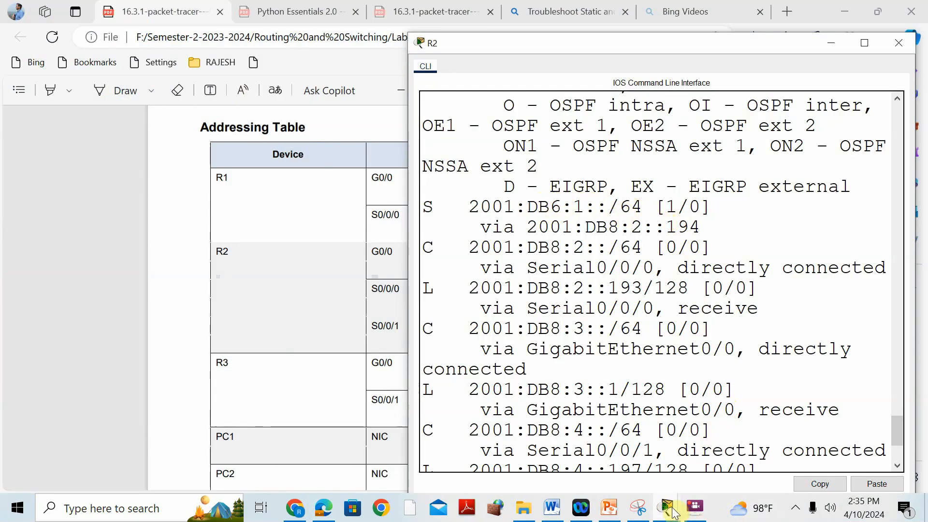
# Step: View the topology again, then switch to Word to read the IPv6 route corrections in the solution table
pyautogui.moveTo(674, 513)
pyautogui.click(402, 402)
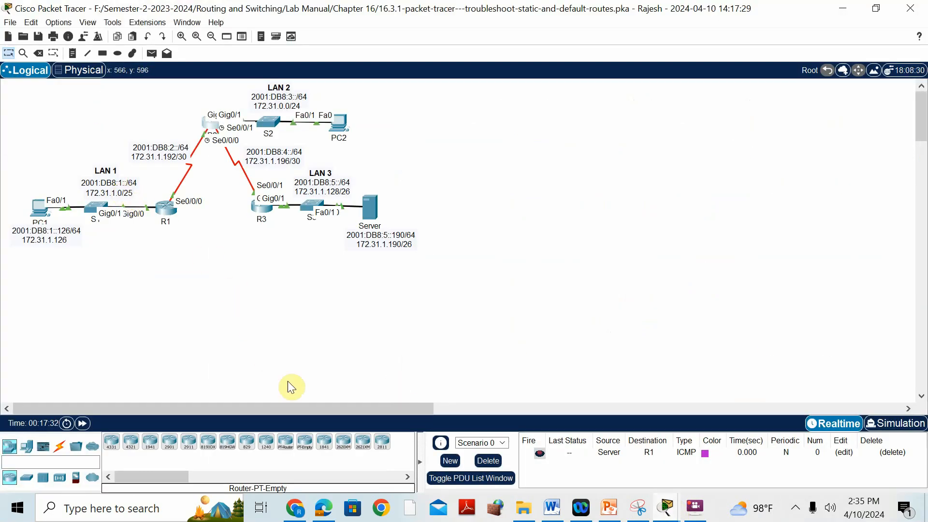
pyautogui.click(543, 512)
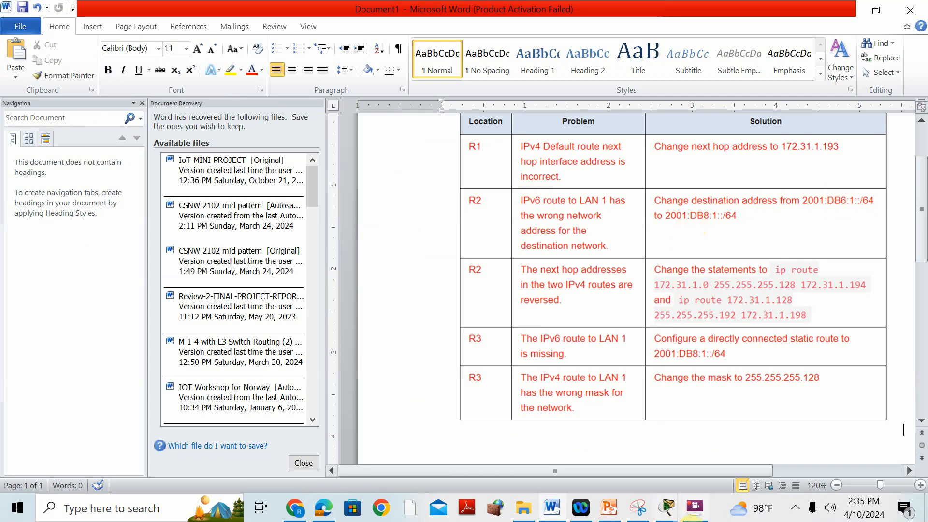
# Step: Switch to R2's CLI in Packet Tracer, enter global configuration mode and begin an ipv6 route command
pyautogui.click(672, 513)
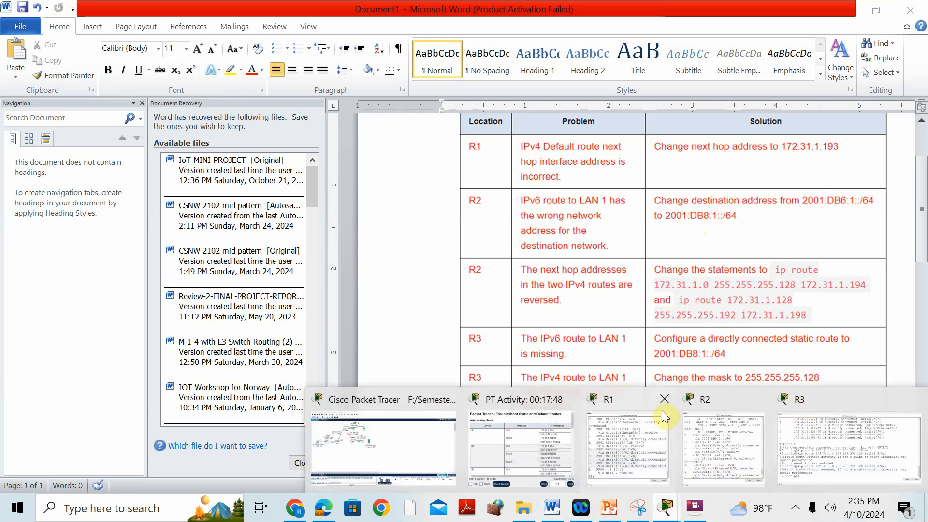
pyautogui.click(616, 404)
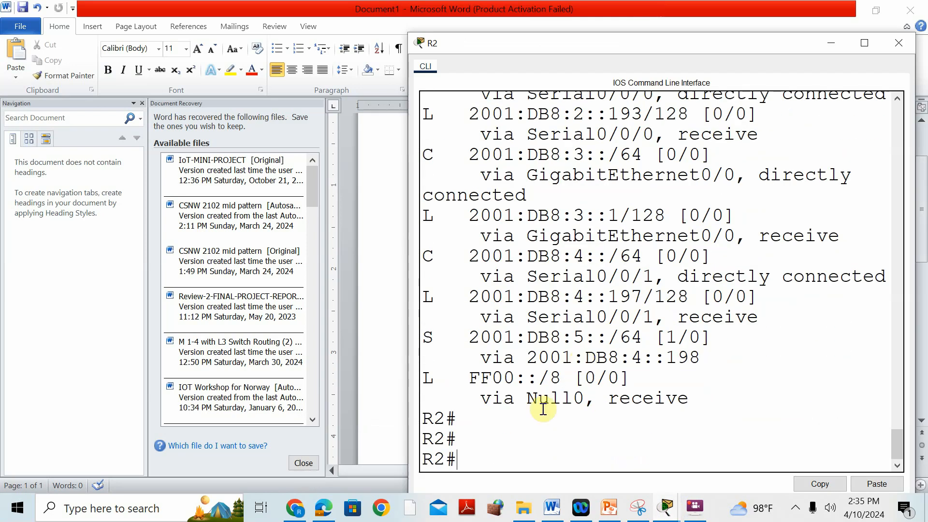
pyautogui.write('conf t')
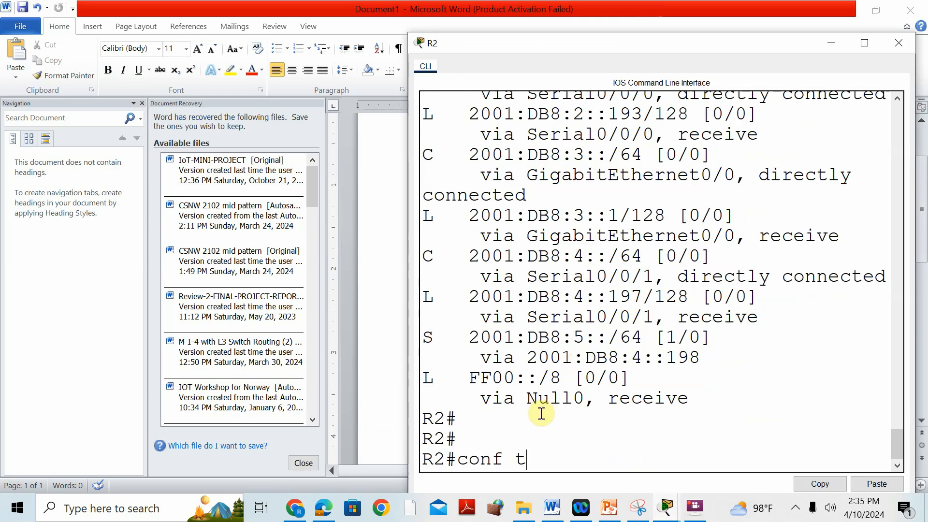
pyautogui.press('Return')
pyautogui.write('ig)#ipv6 route')
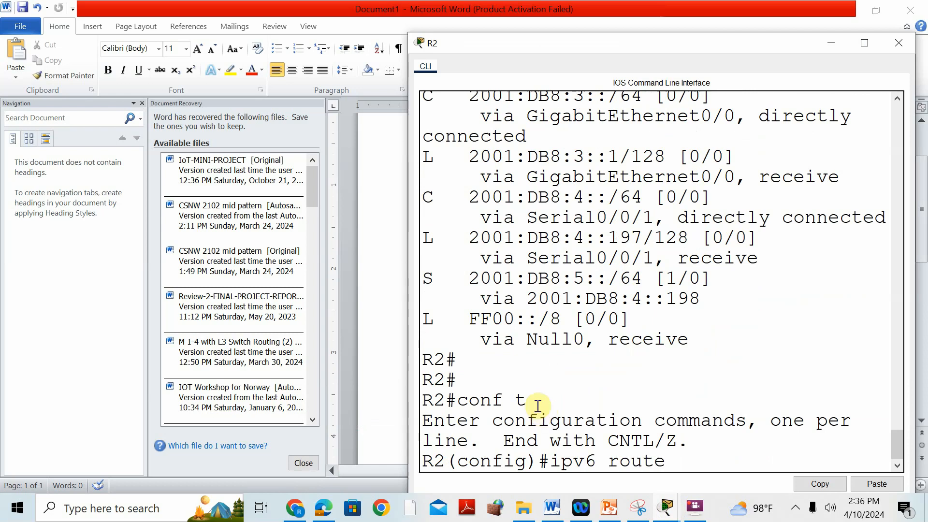
# Step: Copy the static route prefix 2001:DB6:1::/64 from R2's IPv6 routing table output
pyautogui.scroll(3, 659, 294)
pyautogui.scroll(3, 659, 293)
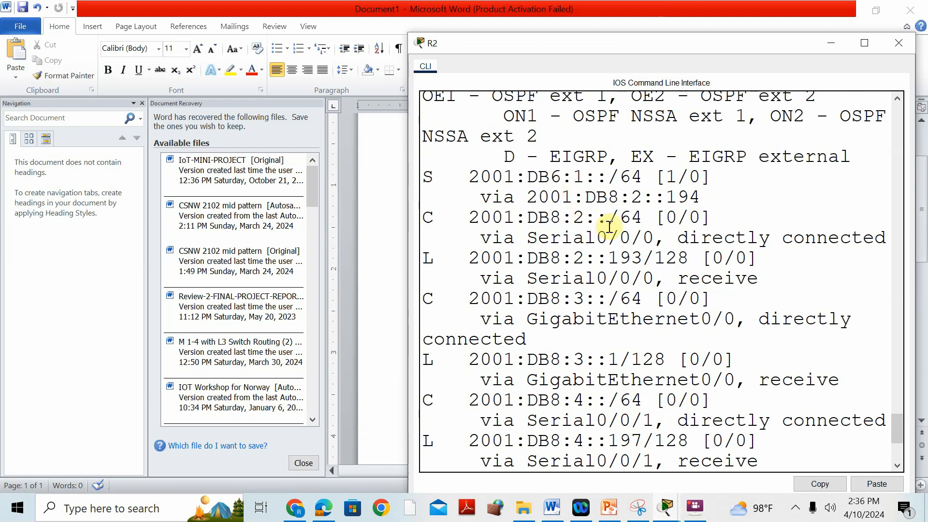
pyautogui.scroll(3, 608, 231)
pyautogui.scroll(-1, 609, 230)
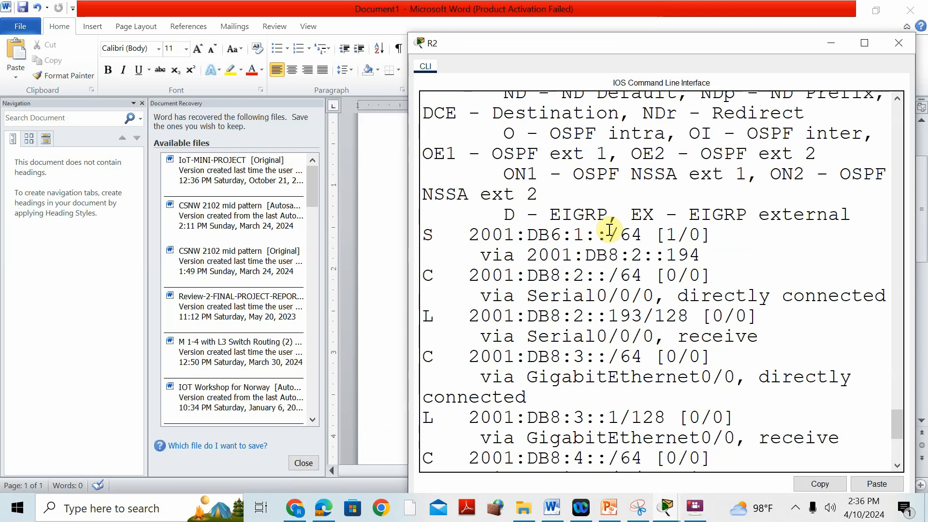
pyautogui.moveTo(469, 235); pyautogui.dragTo(643, 241)
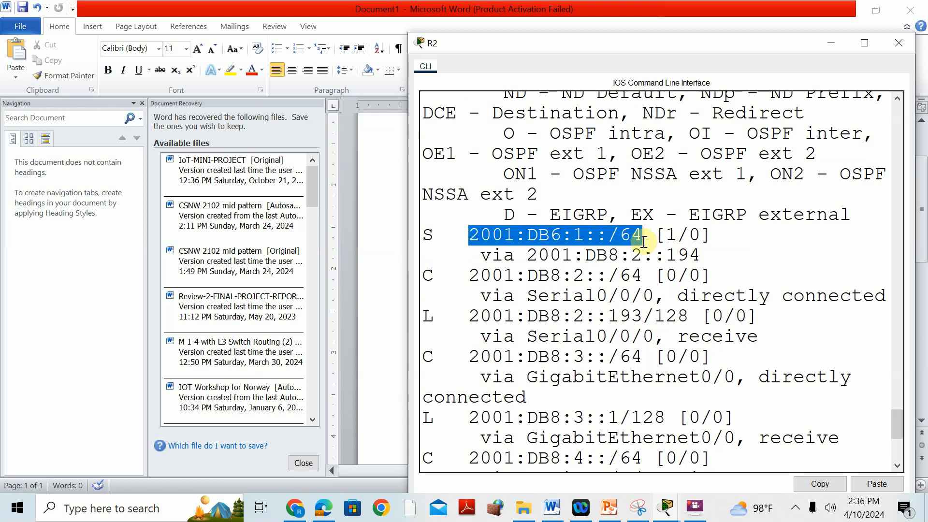
pyautogui.rightClick(622, 237)
pyautogui.click(640, 244)
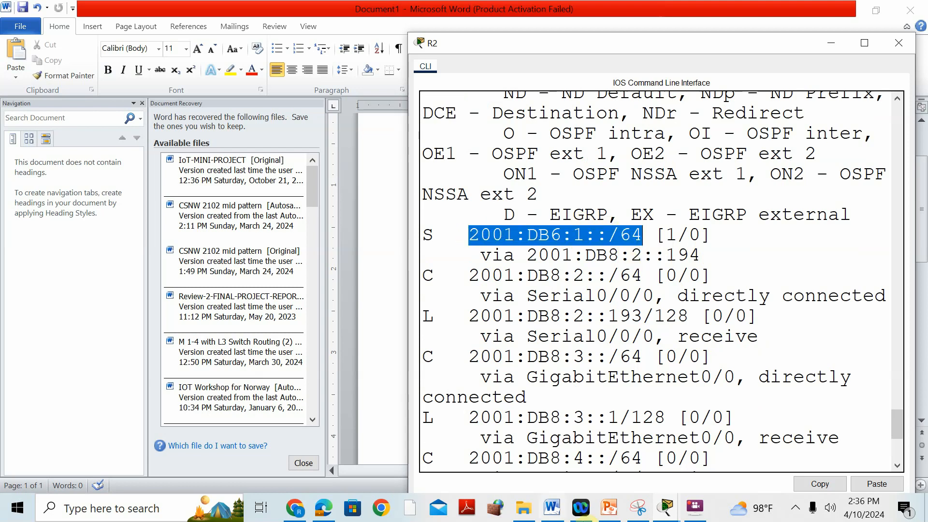
# Step: Paste the copied prefix into R2's pending ipv6 route command and correct it to 2001:DB8:1::/64
pyautogui.moveTo(686, 505)
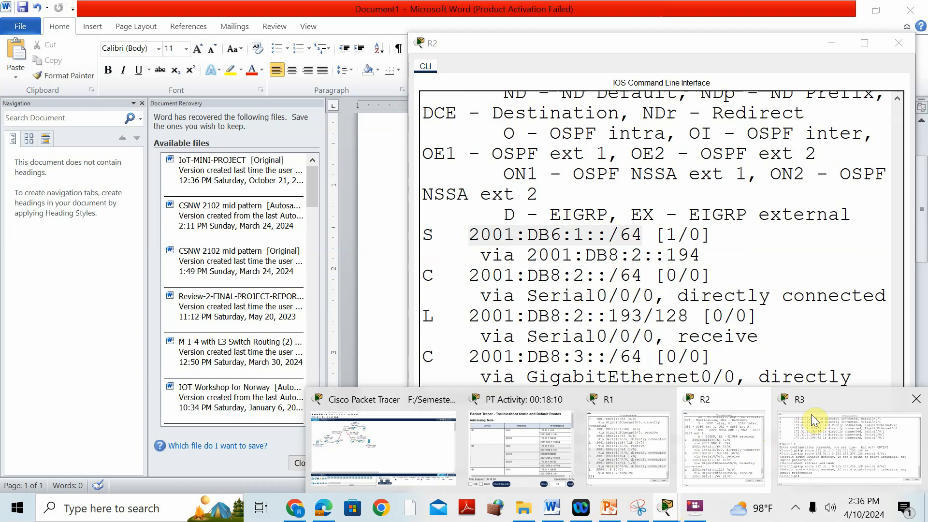
pyautogui.click(733, 407)
pyautogui.press('Return')
pyautogui.write('conf t')
pyautogui.press('Return')
pyautogui.write('ipv6 route')
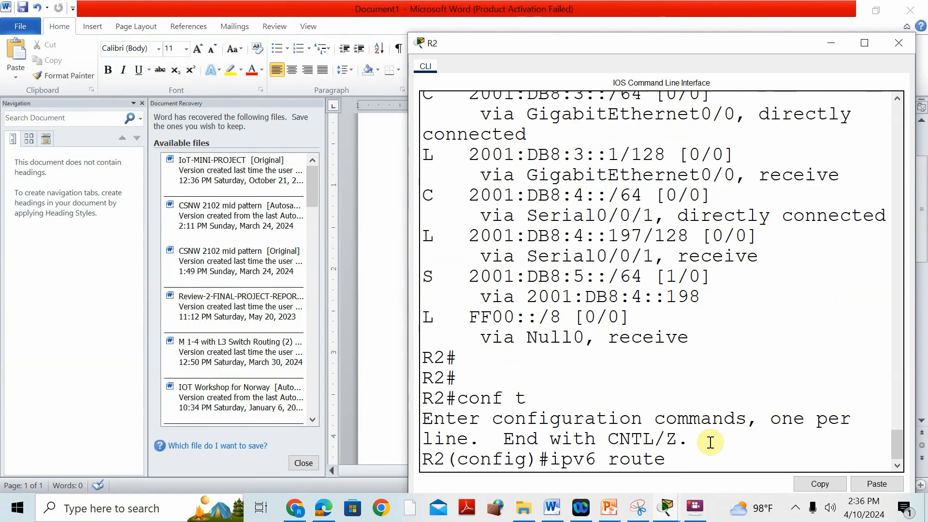
pyautogui.rightClick(706, 459)
pyautogui.click(729, 481)
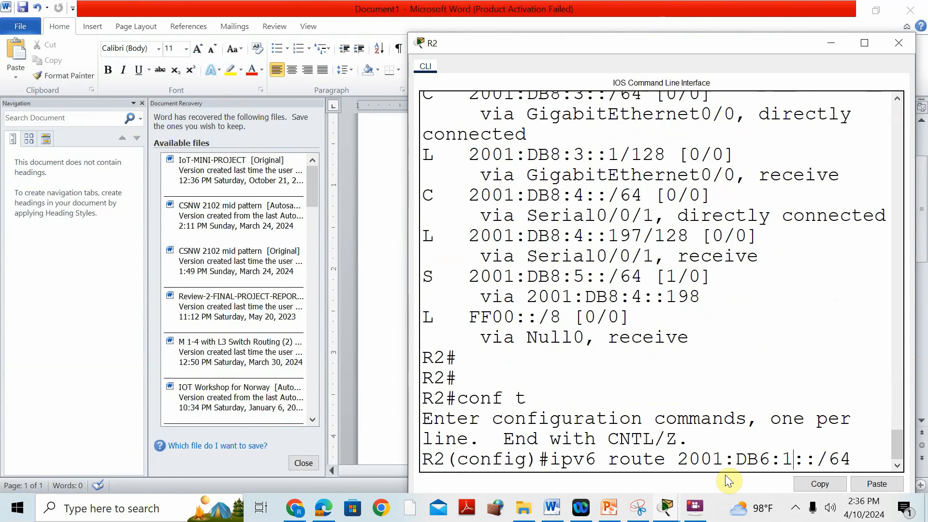
pyautogui.press('BackSpace')
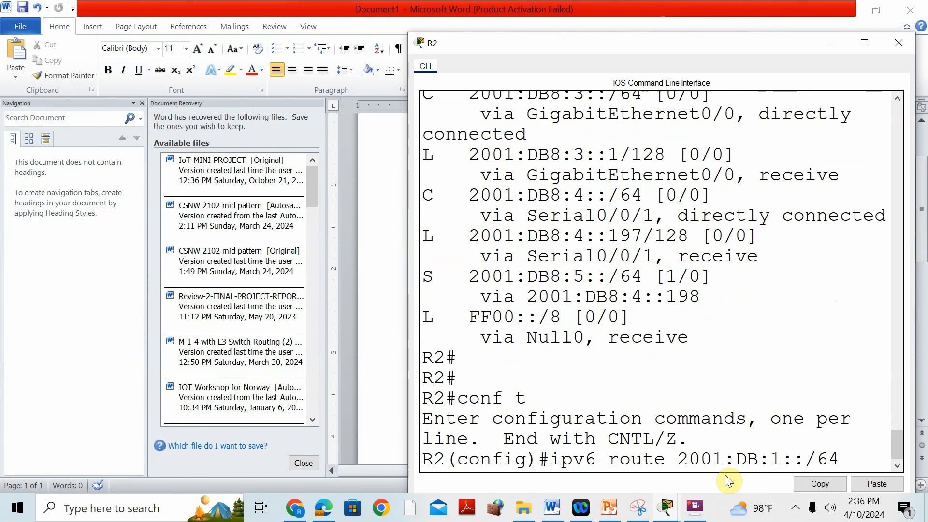
pyautogui.write('8')
pyautogui.press('Right')
pyautogui.press('Right')
pyautogui.press('Right')
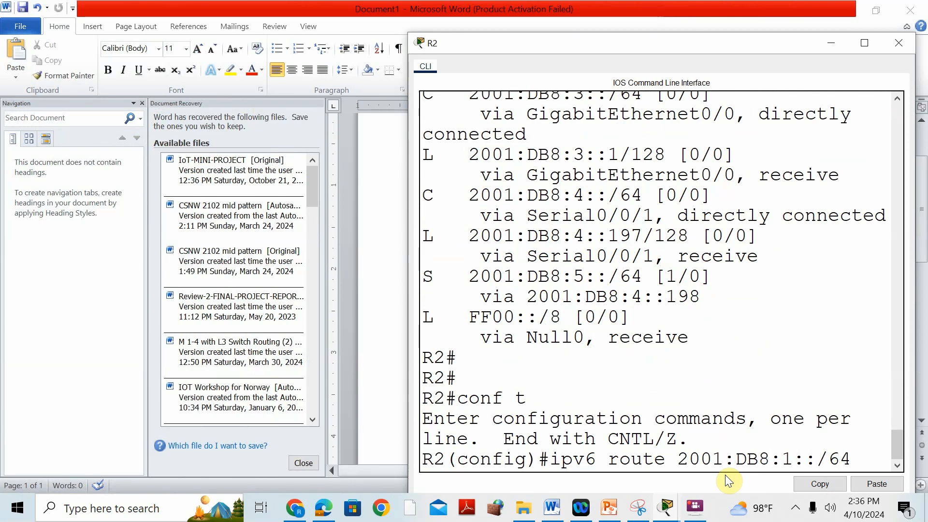
# Step: Copy the next hop 2001:DB8:2::194 from R2's routing table into the ipv6 route command and run it
pyautogui.scroll(1, 556, 223)
pyautogui.scroll(5, 557, 223)
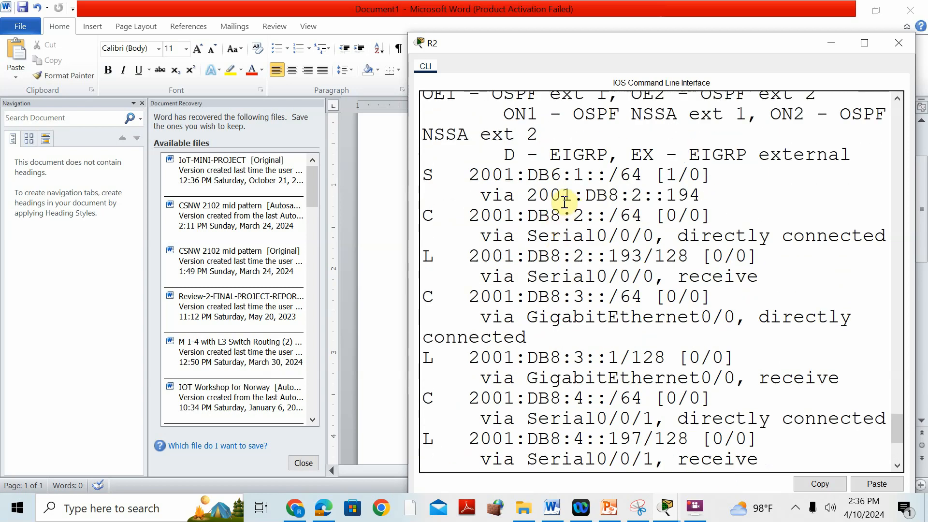
pyautogui.moveTo(527, 196); pyautogui.dragTo(707, 199)
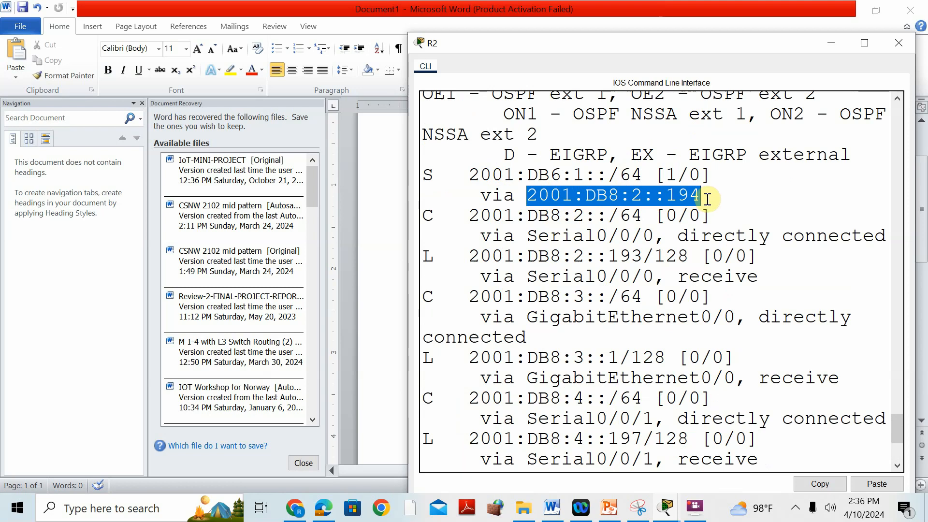
pyautogui.rightClick(707, 199)
pyautogui.click(696, 211)
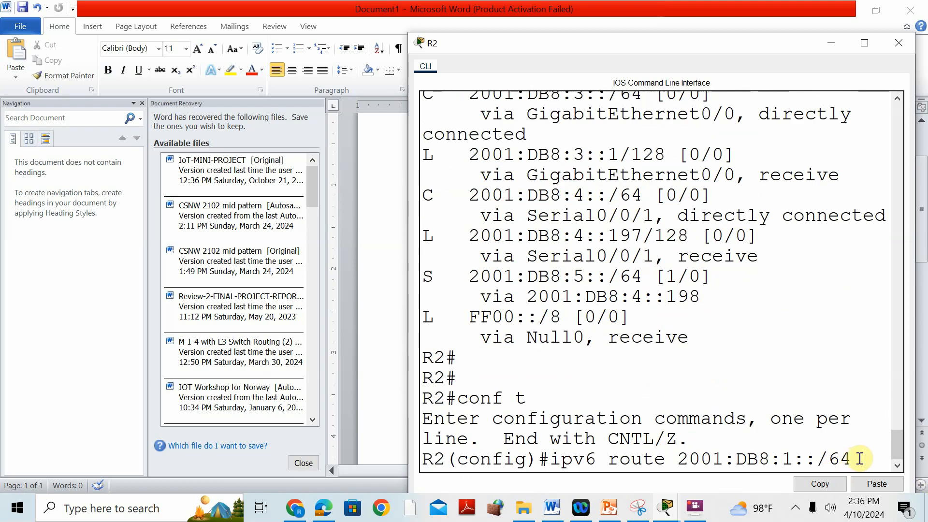
pyautogui.click(893, 485)
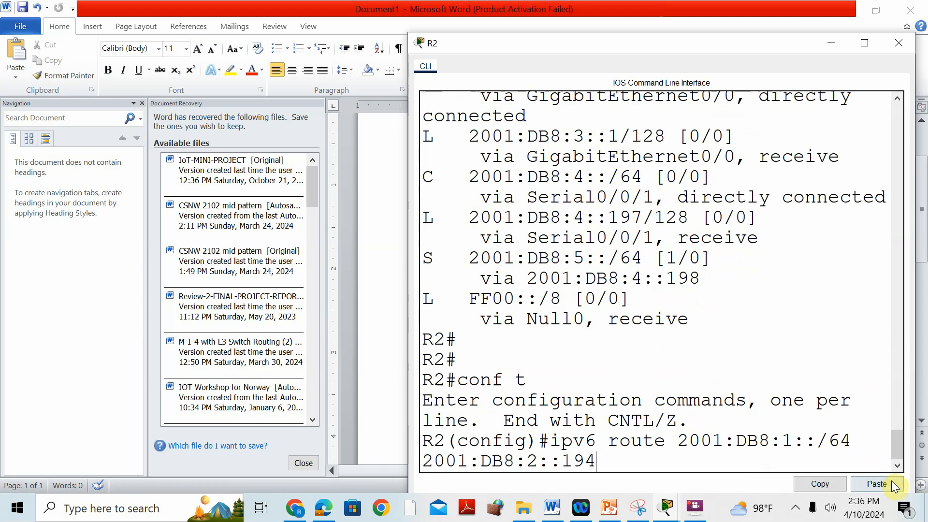
pyautogui.press('Return')
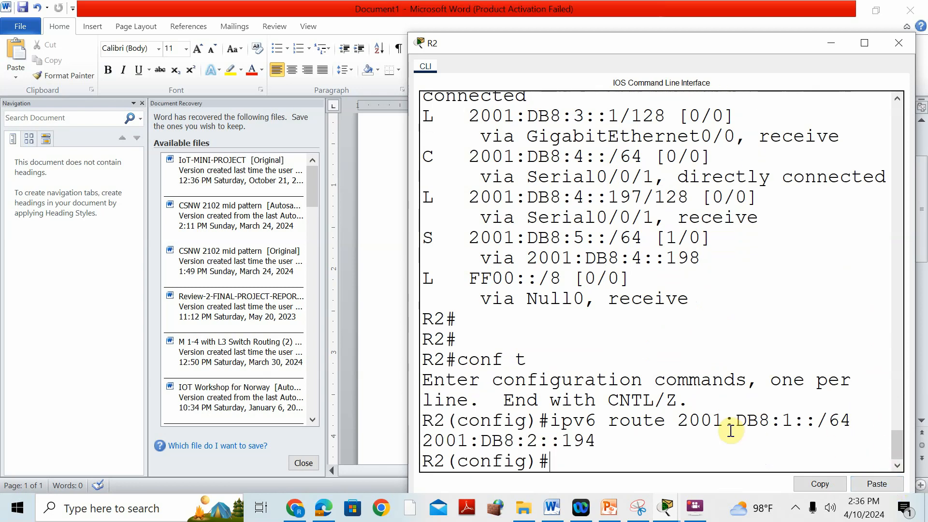
# Step: Check the completion status in the PT Activity window, then review the static routes in R2's IPv6 routing table
pyautogui.click(666, 506)
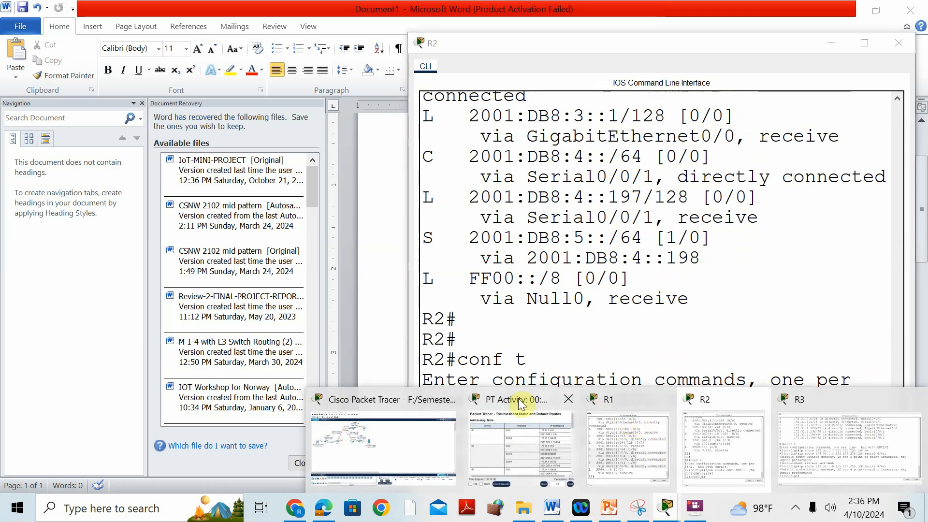
pyautogui.click(540, 403)
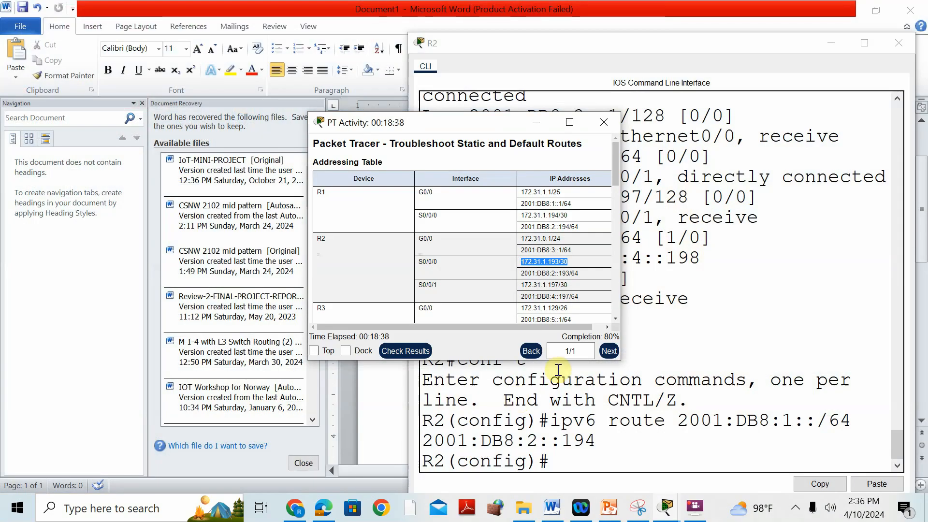
pyautogui.click(704, 332)
pyautogui.scroll(1, 552, 251)
pyautogui.scroll(4, 551, 250)
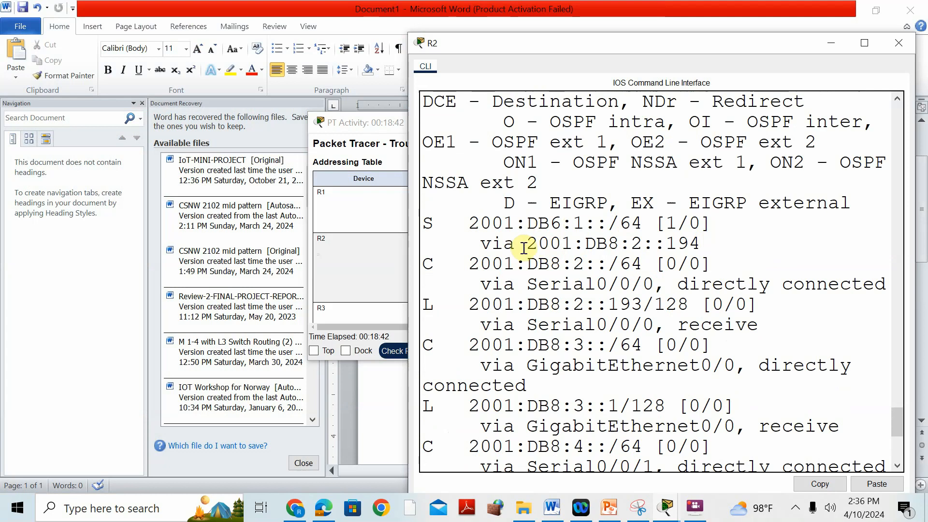
pyautogui.scroll(-3, 478, 314)
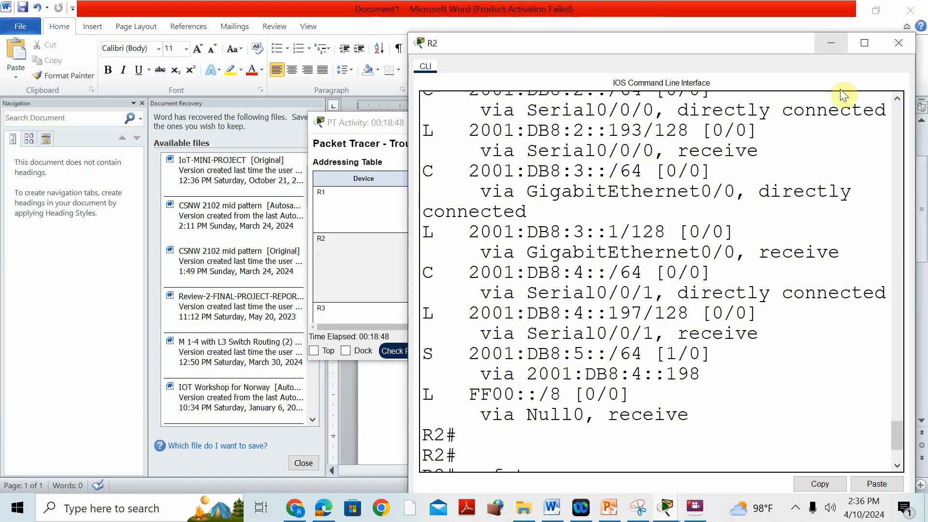
# Step: Compare the next hop of R2's IPv6 route to LAN 3 with R3's S0/0/1 address in the PDF addressing table in Edge
pyautogui.click(675, 511)
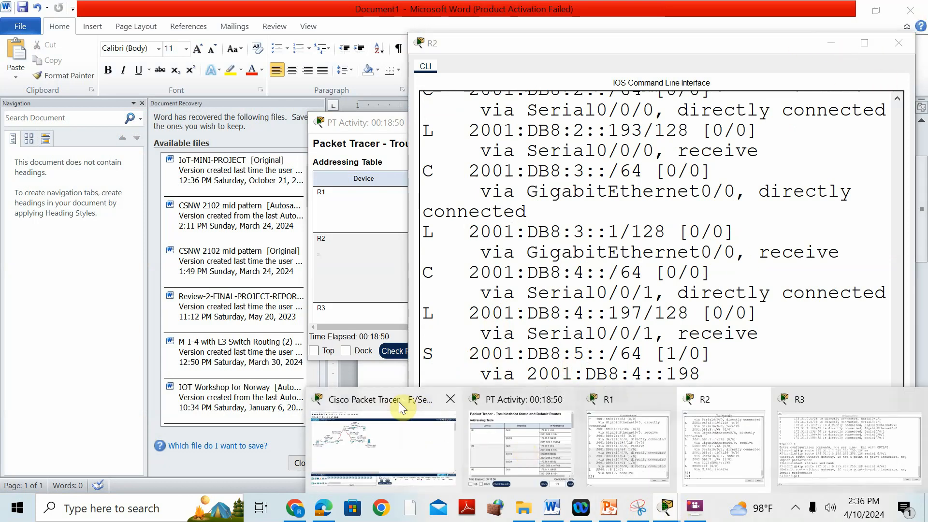
pyautogui.click(399, 401)
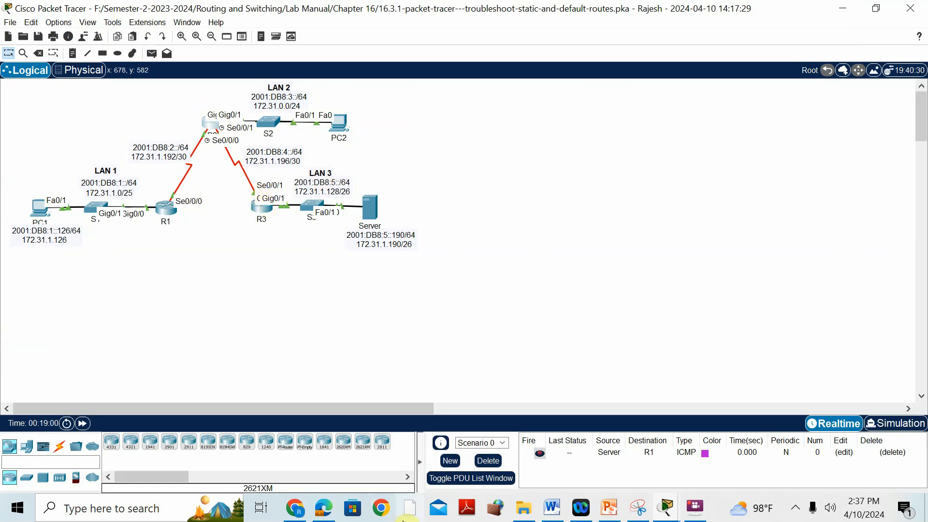
pyautogui.click(324, 510)
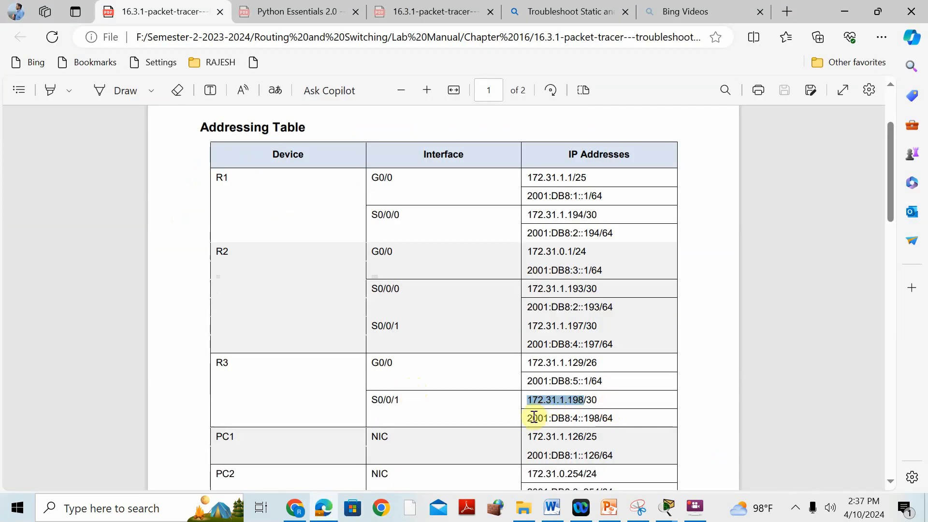
pyautogui.moveTo(530, 418); pyautogui.dragTo(578, 419)
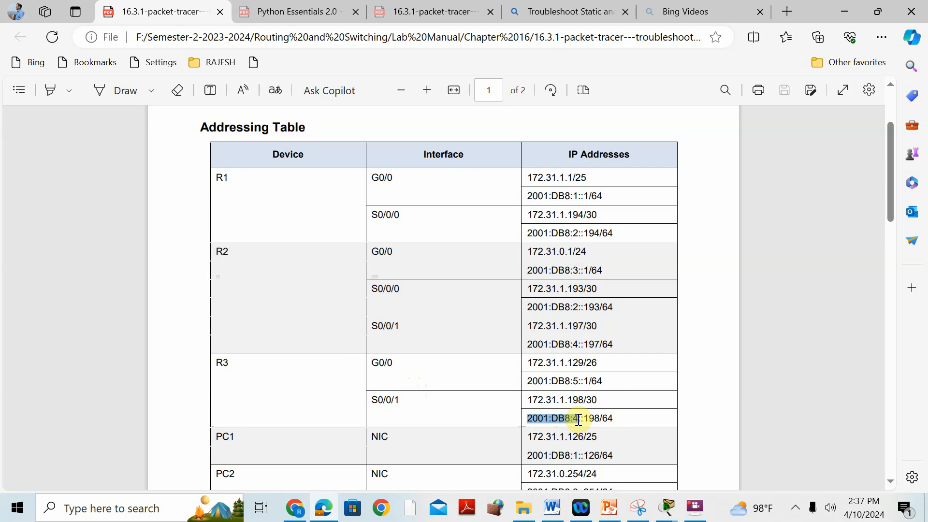
pyautogui.click(667, 508)
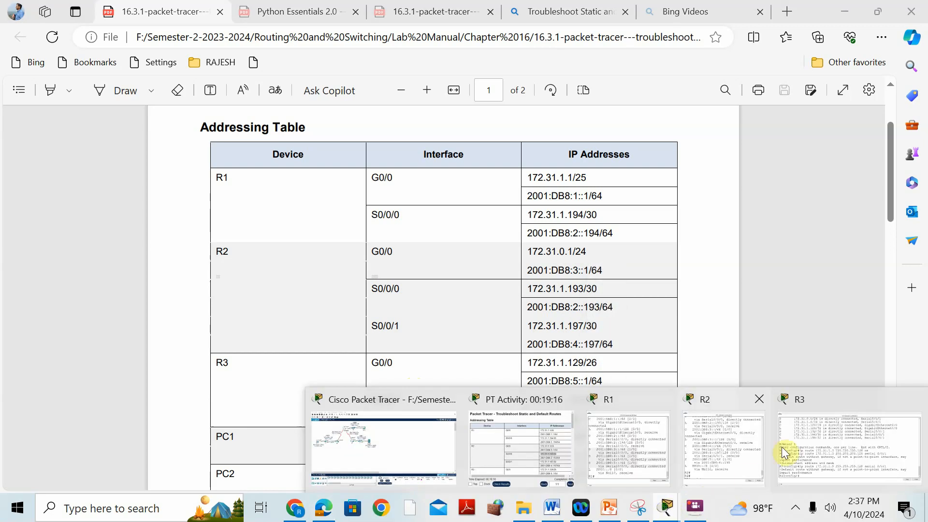
pyautogui.click(711, 414)
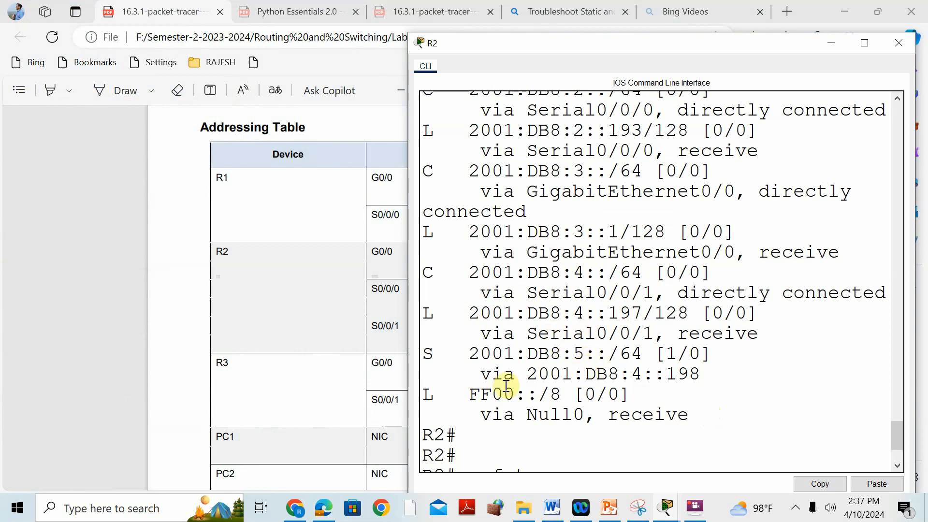
pyautogui.moveTo(527, 380); pyautogui.dragTo(702, 376)
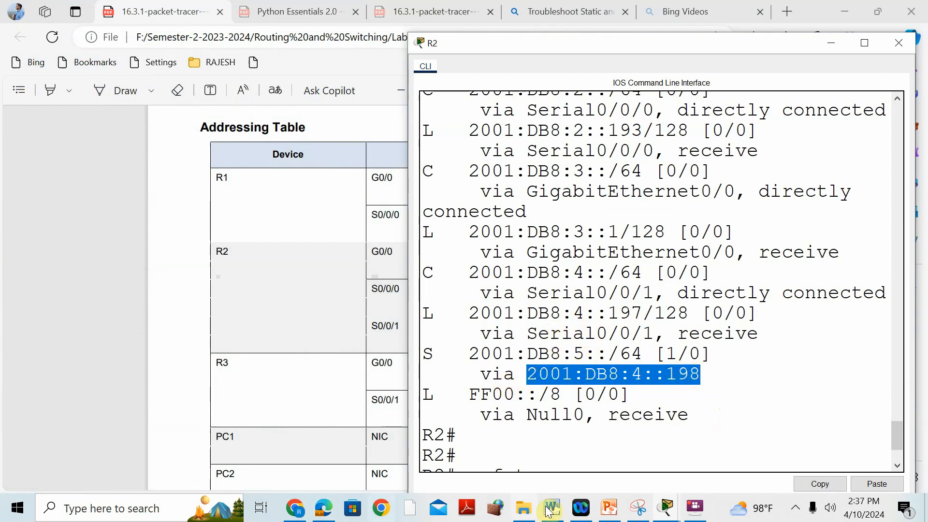
# Step: Open R3's CLI from the topology, return to privileged mode, and display its IPv6 routing table with sh ipv6 route beside the topology
pyautogui.click(668, 514)
pyautogui.click(390, 406)
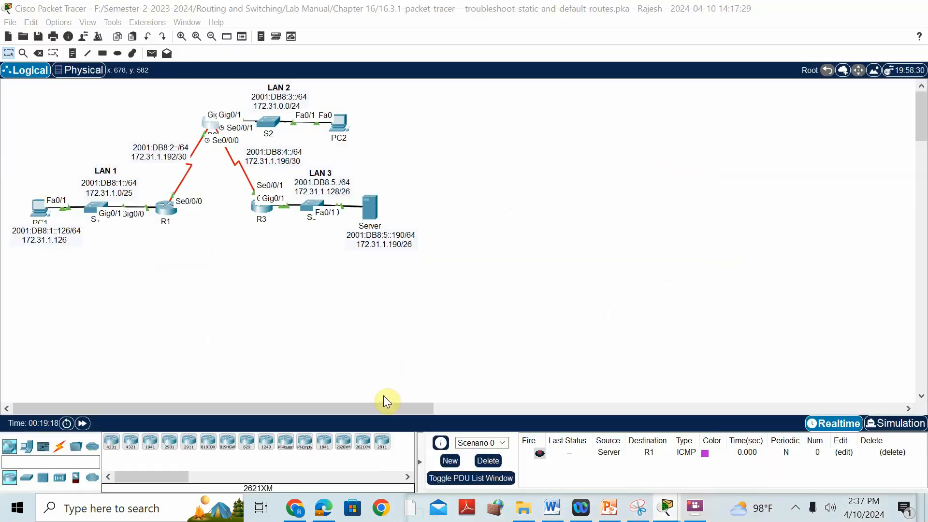
pyautogui.click(268, 207)
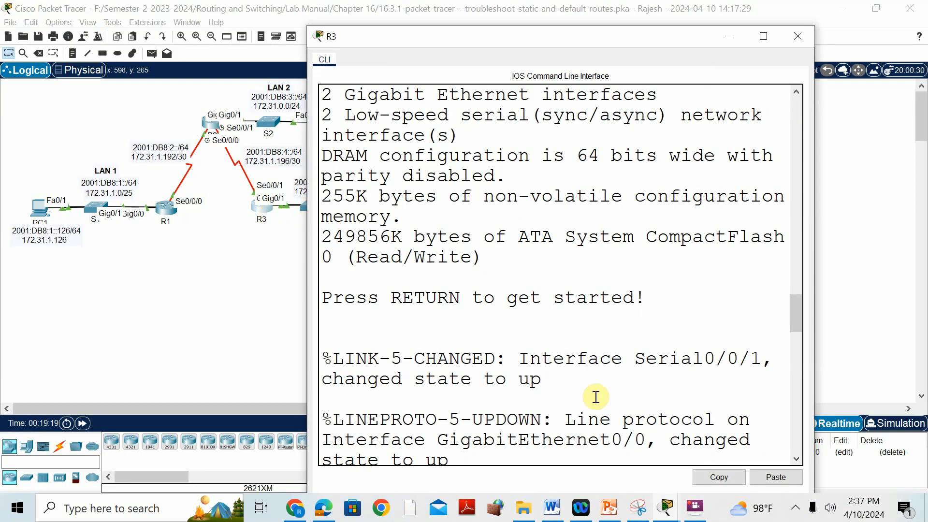
pyautogui.scroll(-10, 607, 413)
pyautogui.scroll(-10, 604, 421)
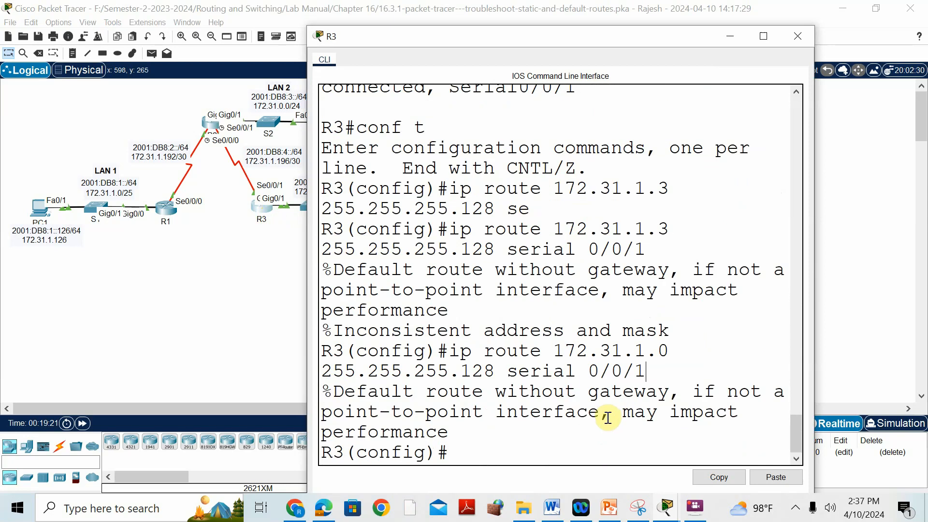
pyautogui.write('end')
pyautogui.press('Return')
pyautogui.write('s')
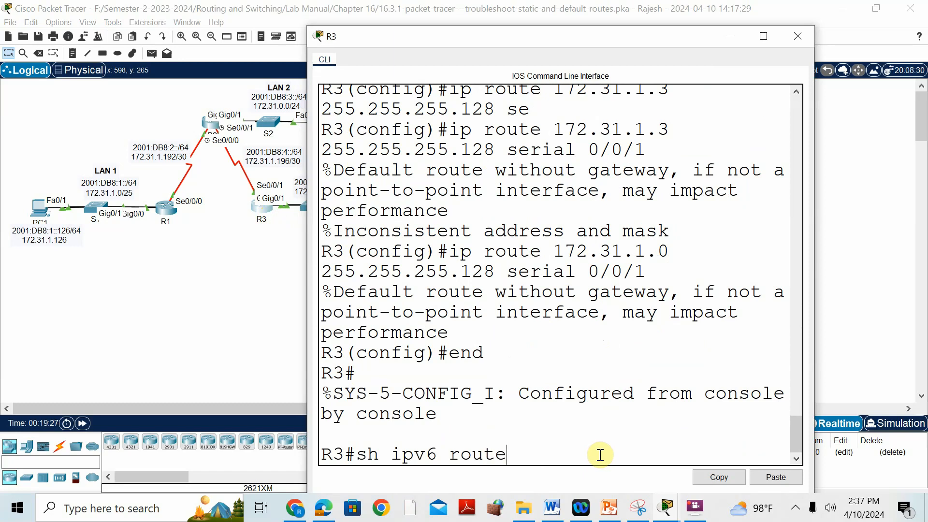
pyautogui.write('h ipv6 route')
pyautogui.press('Return')
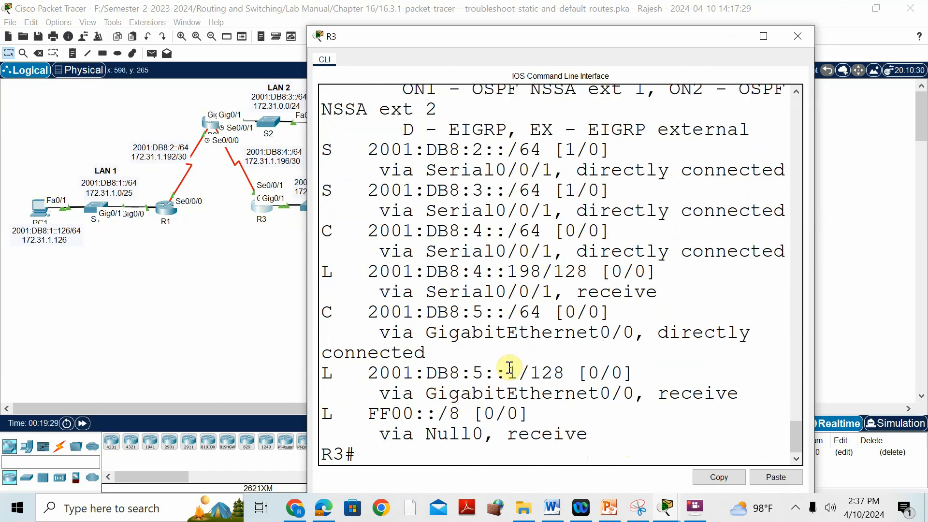
pyautogui.moveTo(546, 36); pyautogui.dragTo(703, 87)
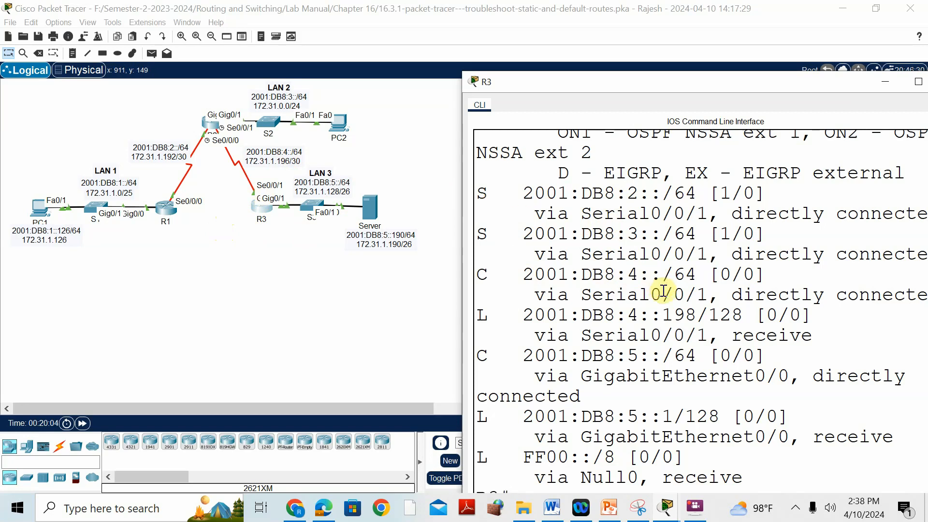
# Step: Compare the static routes in R3's IPv6 routing table with the topology and the R3 fixes in the Word solution table
pyautogui.scroll(2, 666, 290)
pyautogui.scroll(-1, 666, 290)
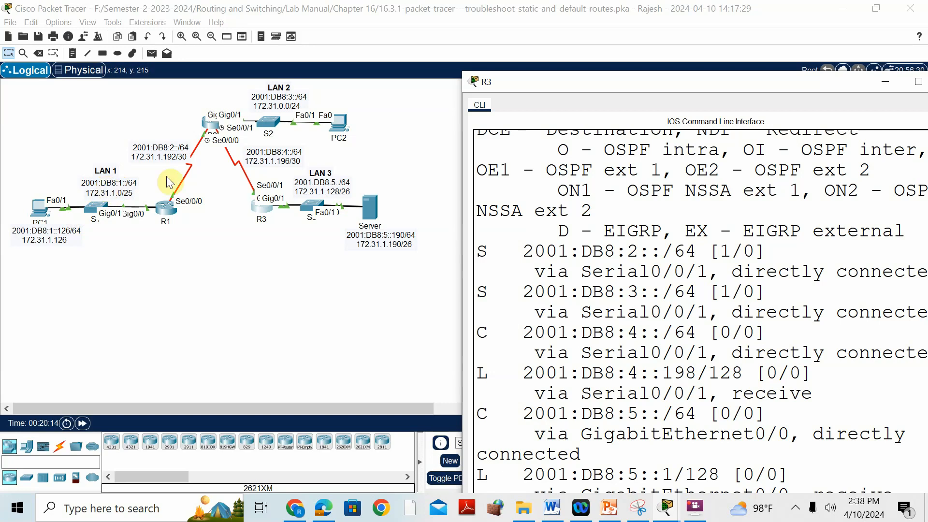
pyautogui.click(552, 508)
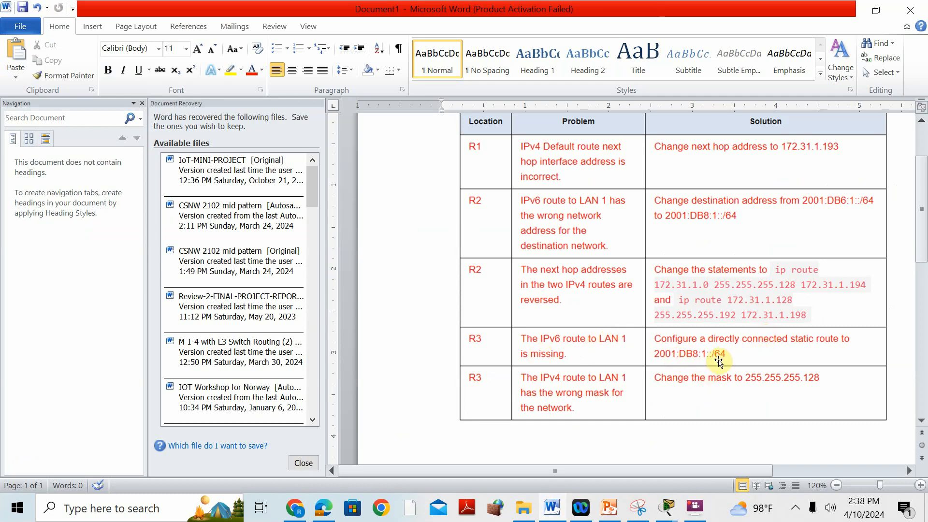
pyautogui.click(667, 507)
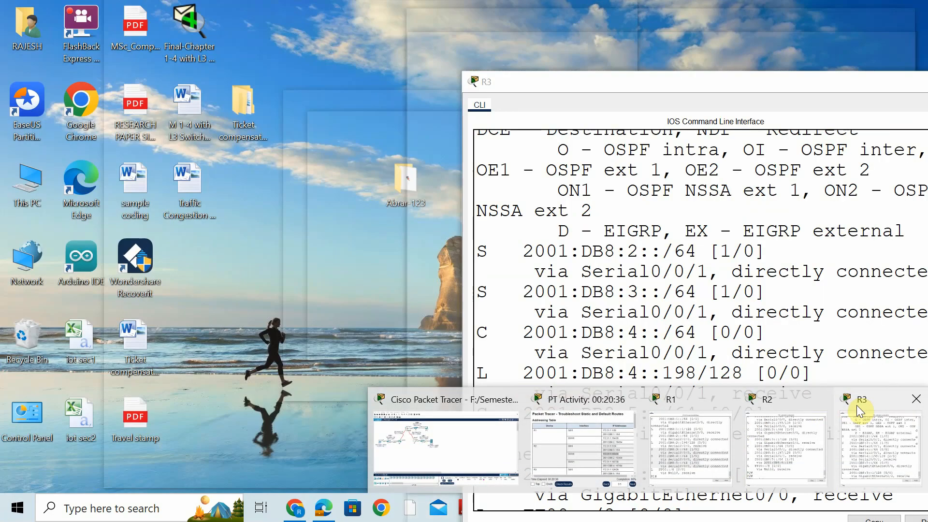
pyautogui.click(858, 405)
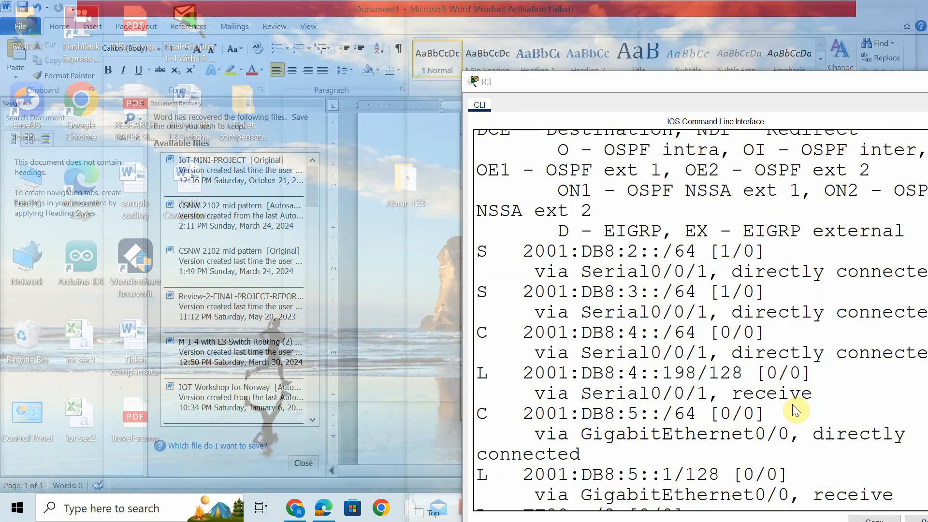
pyautogui.scroll(-1, 597, 396)
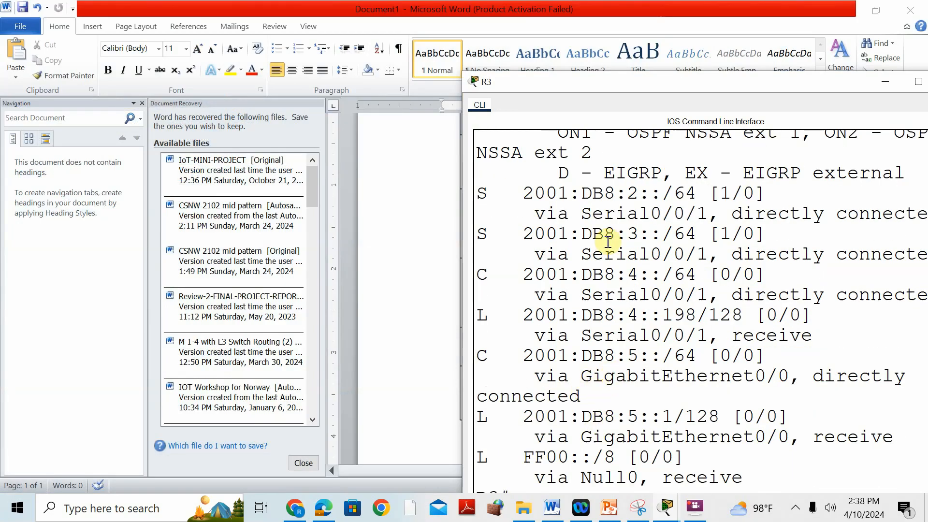
pyautogui.moveTo(518, 189); pyautogui.dragTo(662, 193)
pyautogui.moveTo(516, 234); pyautogui.dragTo(662, 235)
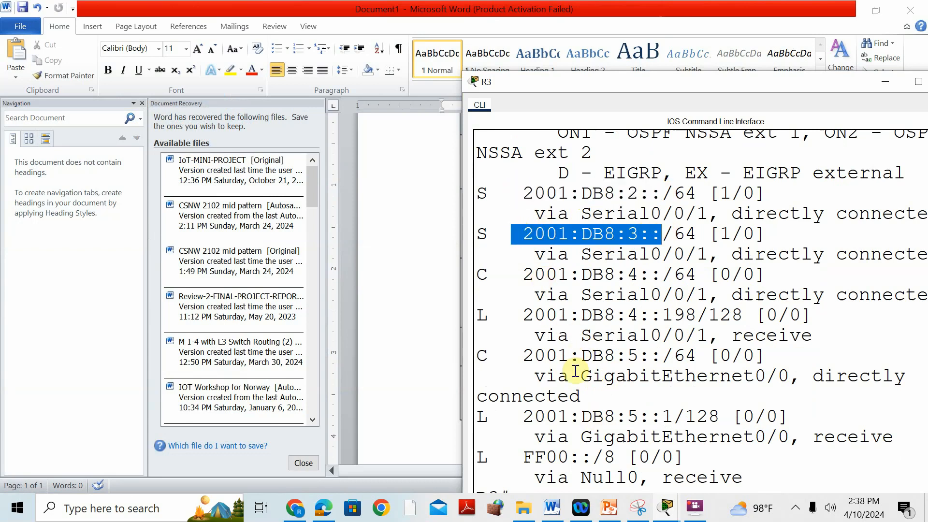
# Step: Enter global configuration mode on R3 with conf t
pyautogui.press('Return')
pyautogui.press('Return')
pyautogui.press('Return')
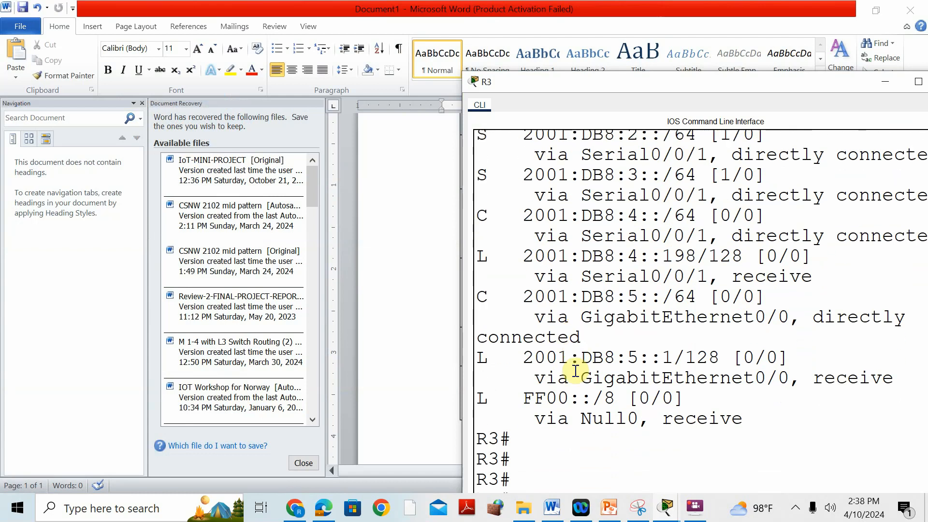
pyautogui.write('conf t')
pyautogui.press('Return')
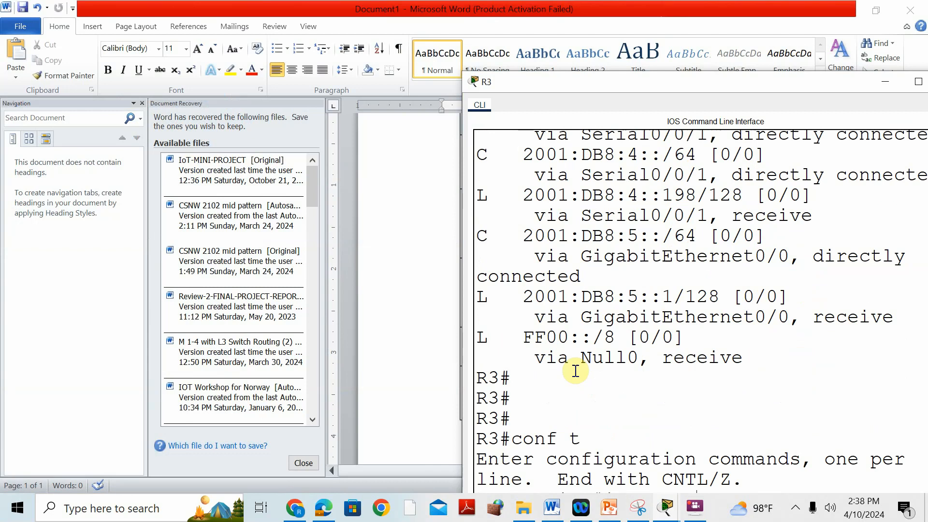
# Step: Begin an ipv6 route command on R3 with LAN 1's network 2001:DB8:1:: as destination, checking the address in the topology
pyautogui.write('ipv6 ro')
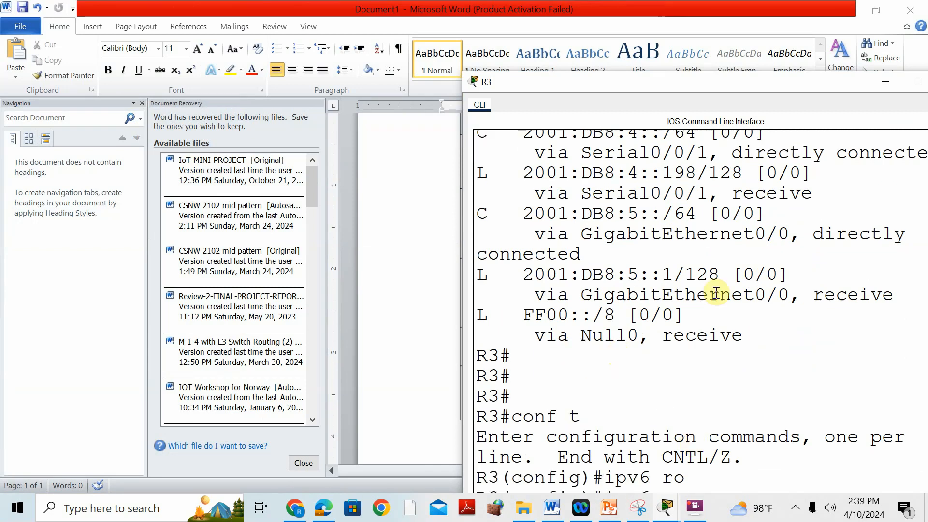
pyautogui.moveTo(708, 82); pyautogui.dragTo(693, 10)
pyautogui.write('ute 2001:')
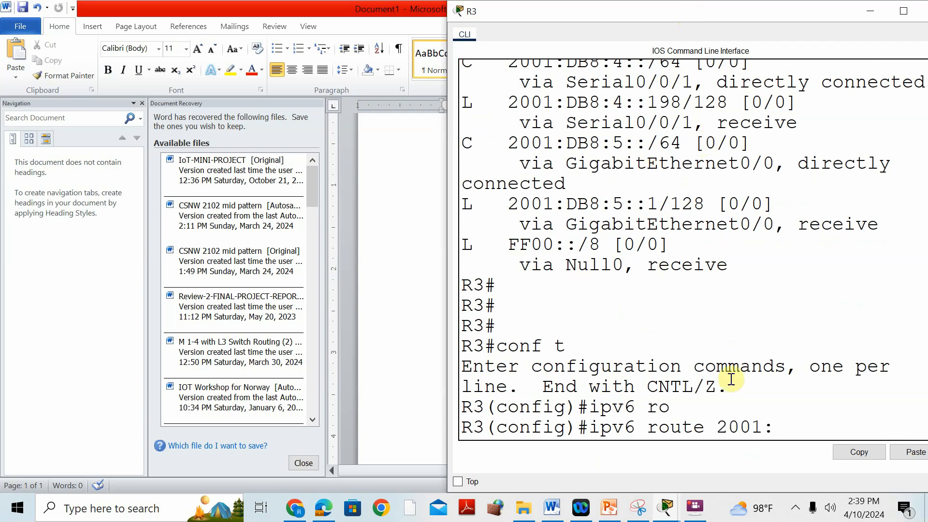
pyautogui.moveTo(667, 506)
pyautogui.click(481, 404)
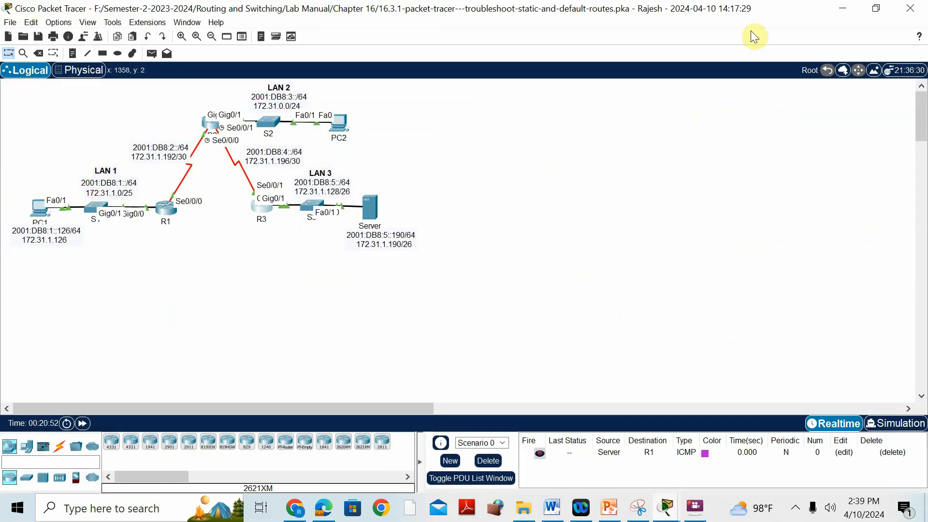
pyautogui.click(841, 9)
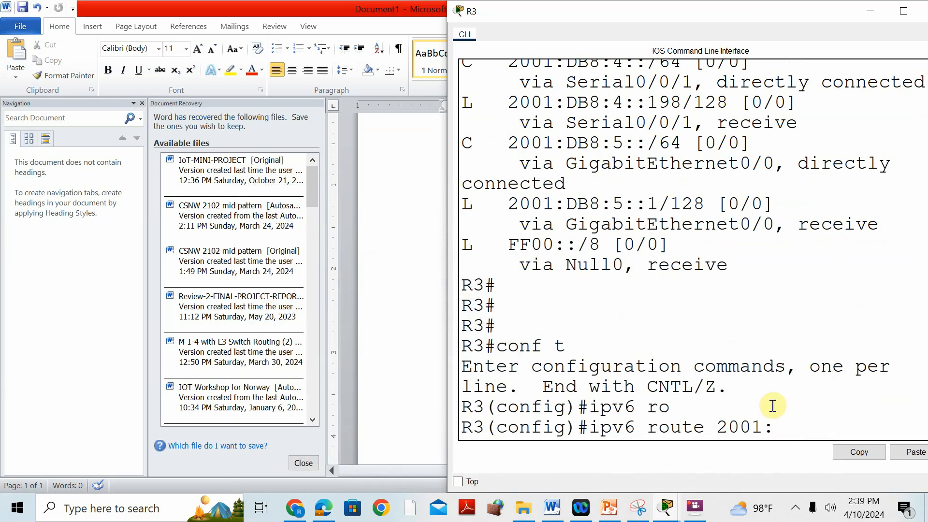
pyautogui.write('DB8:1::')
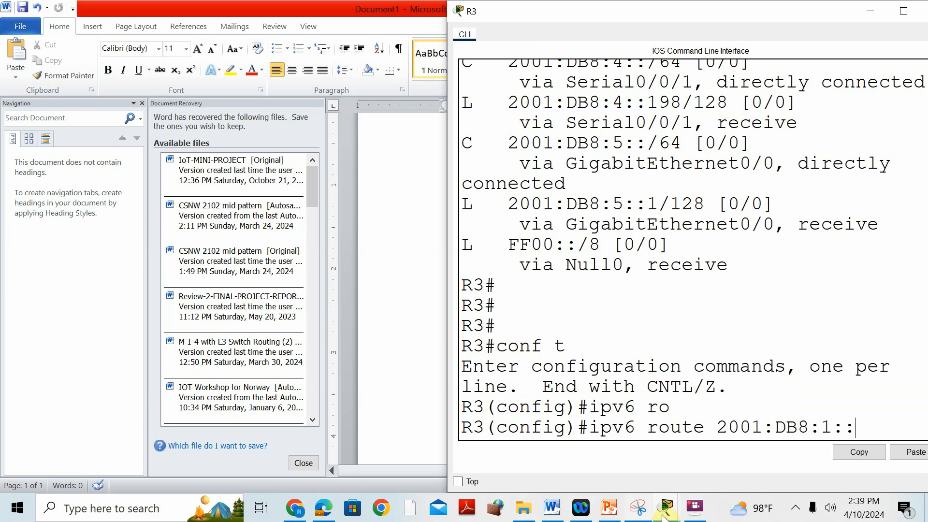
# Step: Complete R3's IPv6 route to LAN 1 with prefix length /64 and exit interface Serial 0/0/1, using the topology as reference, and run it
pyautogui.moveTo(670, 513)
pyautogui.click(433, 392)
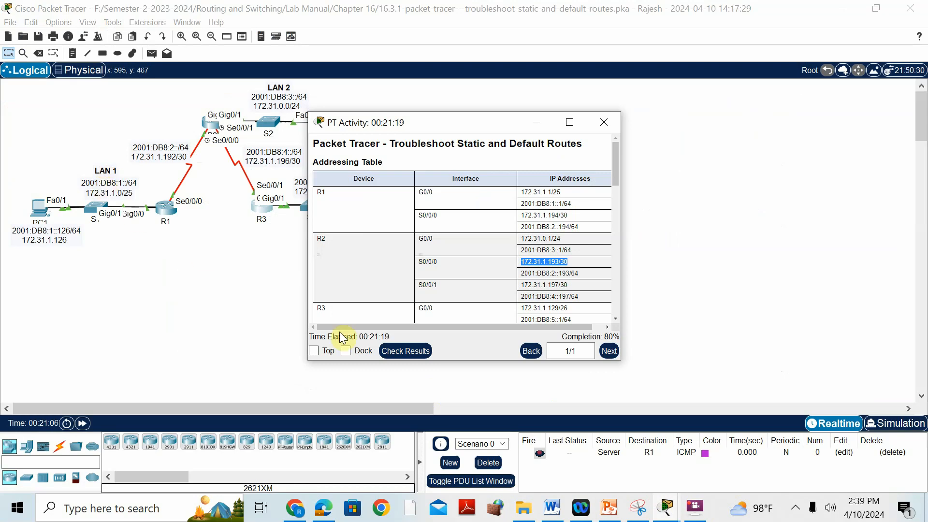
pyautogui.click(259, 205)
pyautogui.write('/64 ')
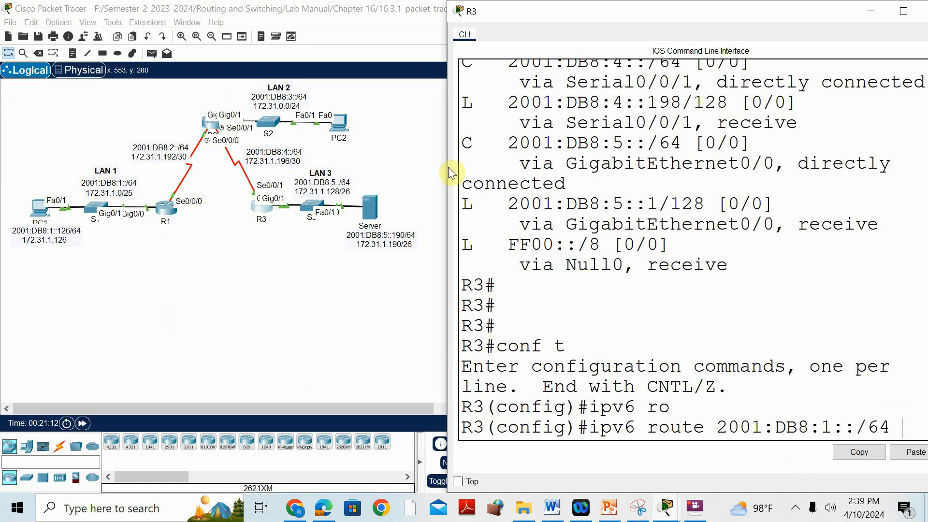
pyautogui.write('SE')
pyautogui.press('Tab')
pyautogui.write('0/')
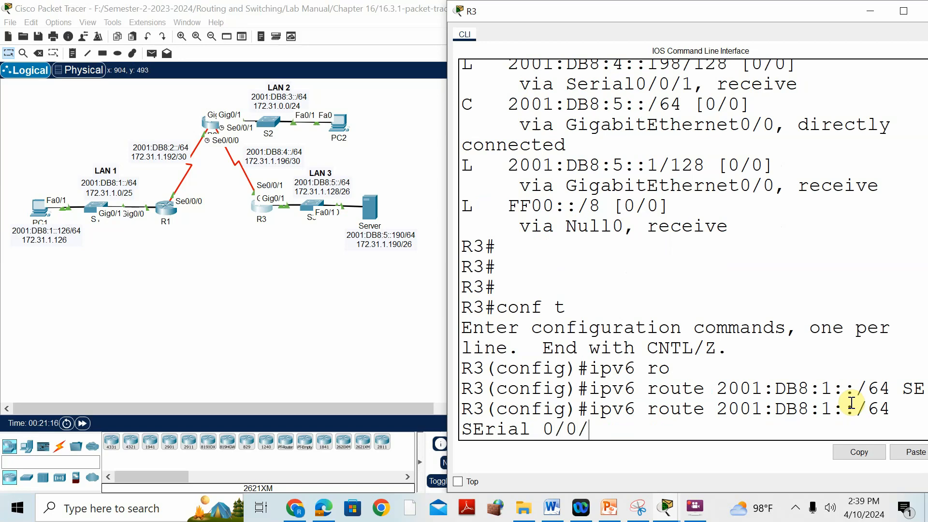
pyautogui.press('Return')
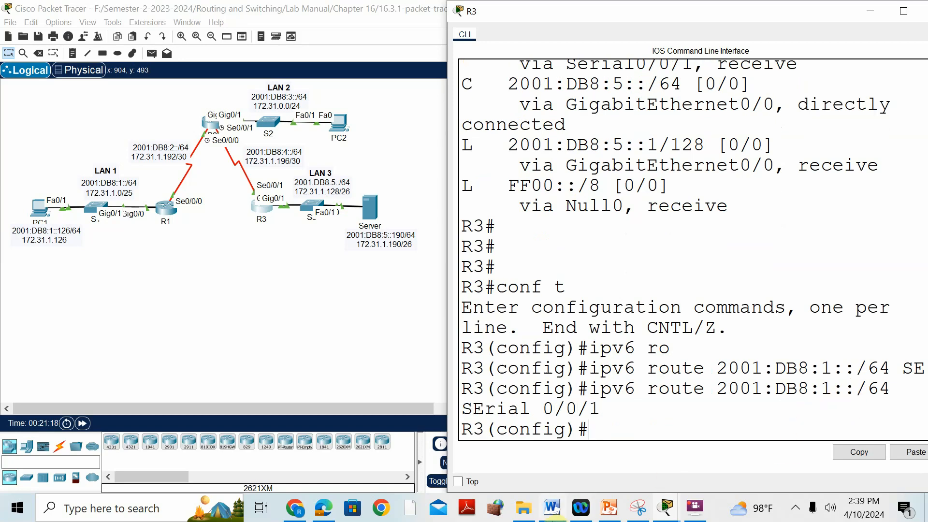
# Step: Save R3's configuration with do wr and check the completion status in the PT Activity window
pyautogui.write('DO WR')
pyautogui.moveTo(574, 507)
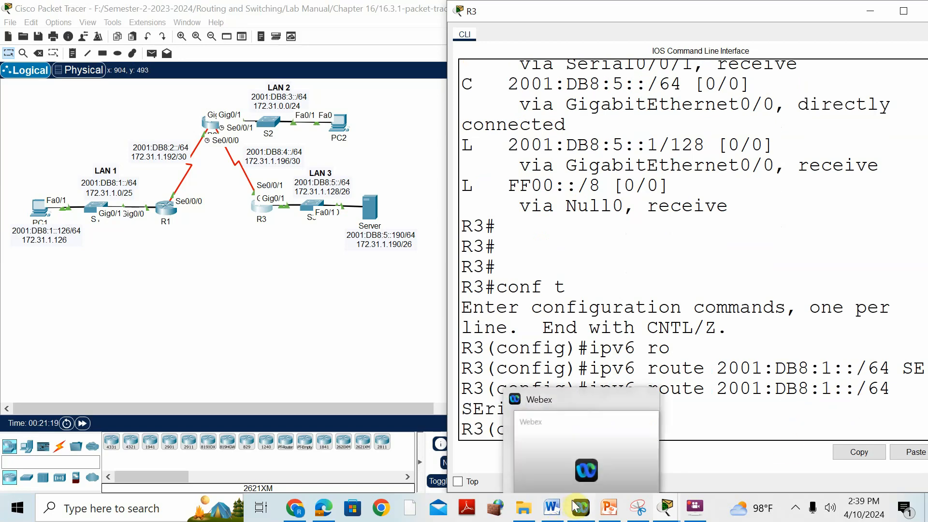
pyautogui.press('Return')
pyautogui.moveTo(663, 503)
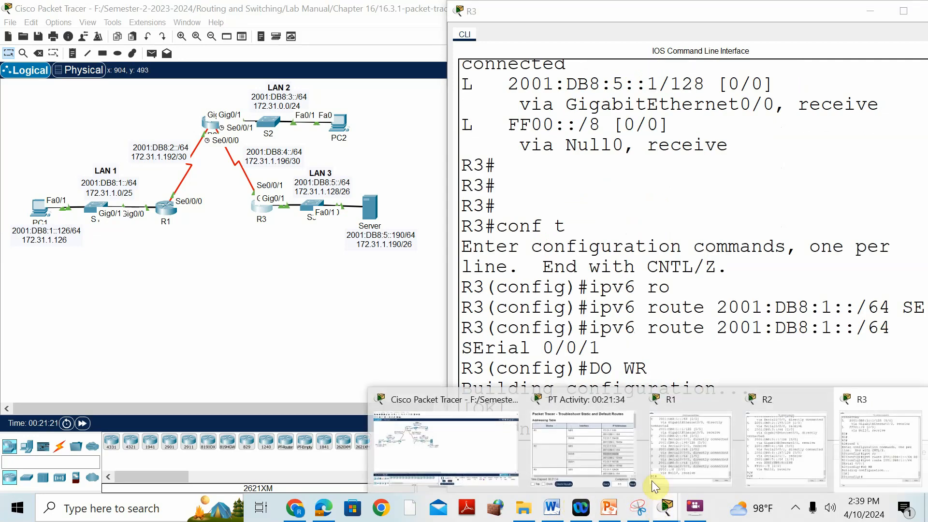
pyautogui.click(550, 388)
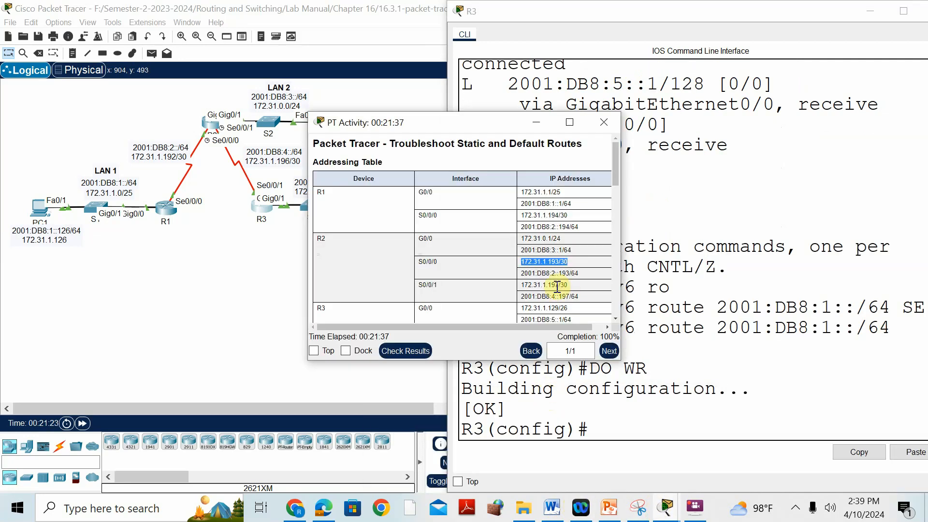
# Step: Close R3's window and the PT Activity window to start exiting the activity
pyautogui.click(613, 450)
pyautogui.moveTo(595, 14); pyautogui.dragTo(407, 12)
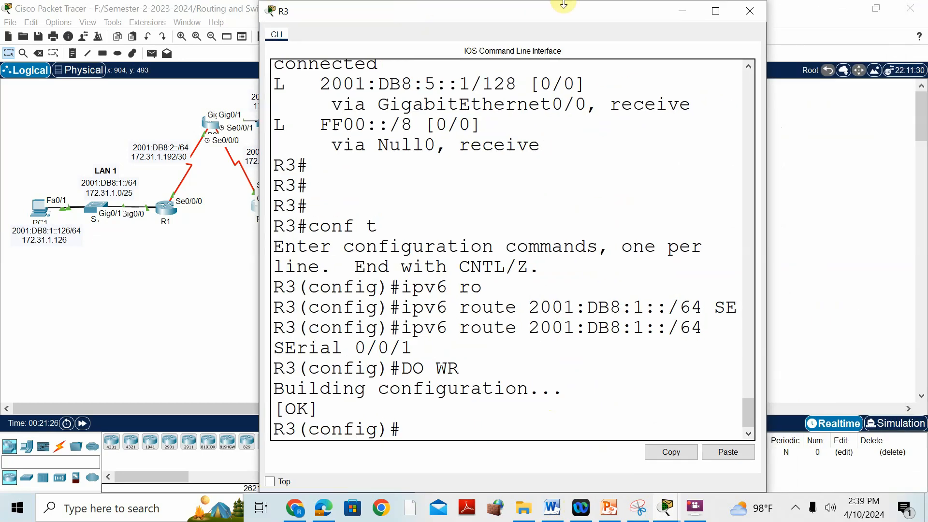
pyautogui.click(744, 11)
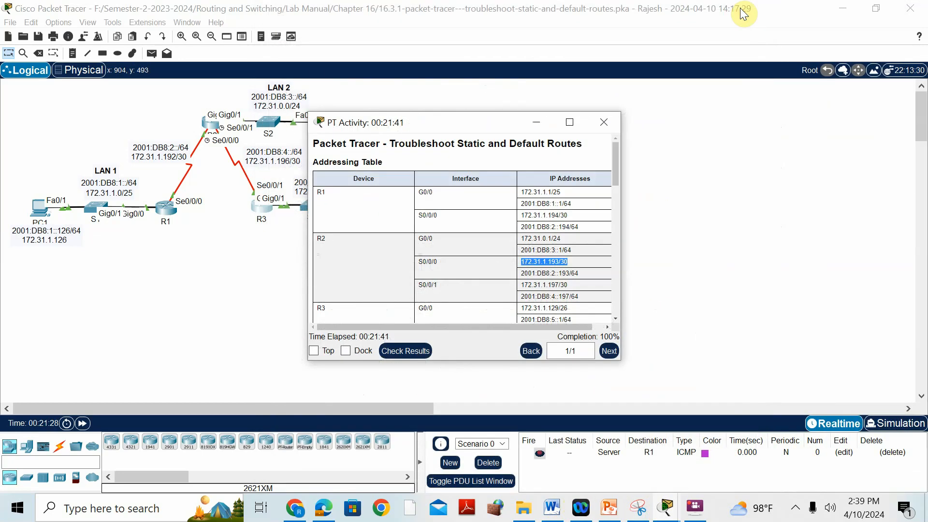
pyautogui.click(607, 126)
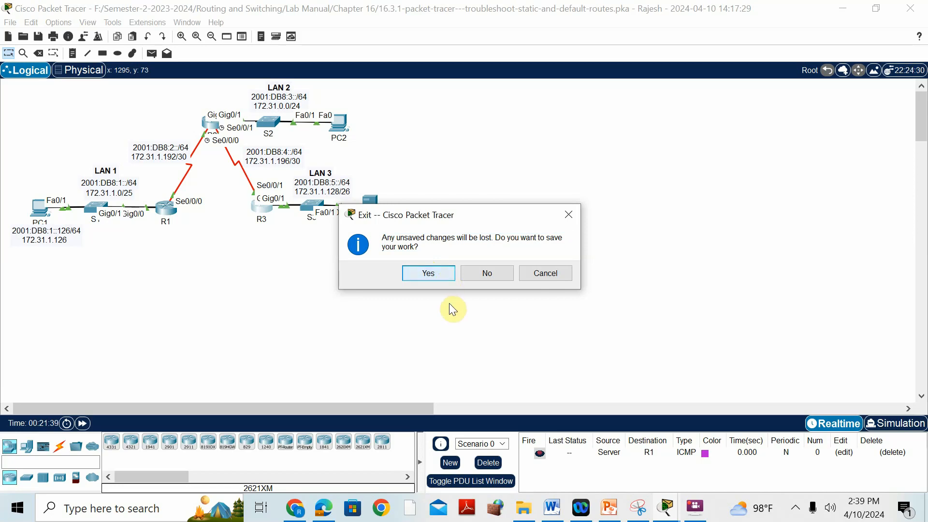
pyautogui.click(694, 507)
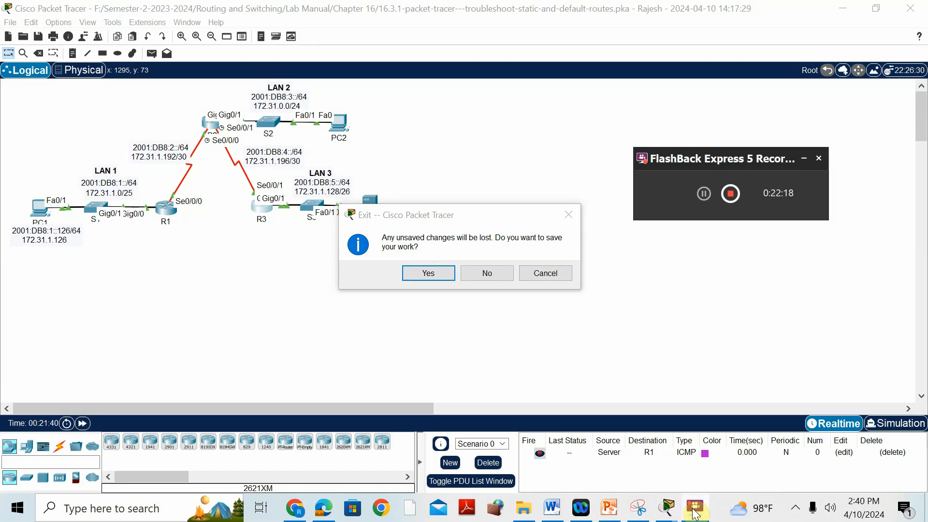